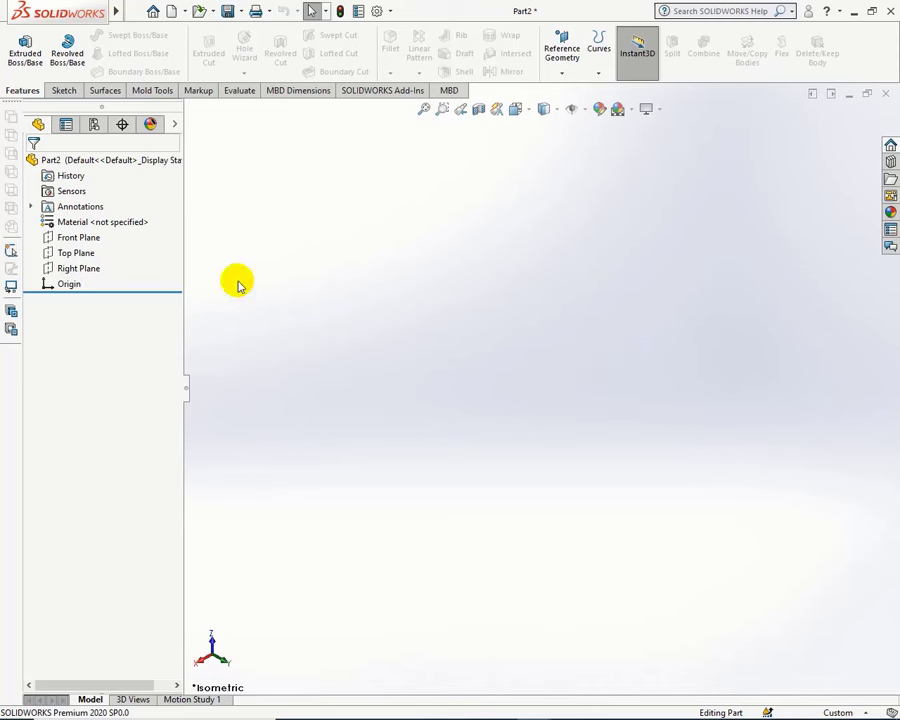
Step: Start a sketch on the Right Plane and draw two concentric circles centred at the origin
click(52, 268)
click(62, 242)
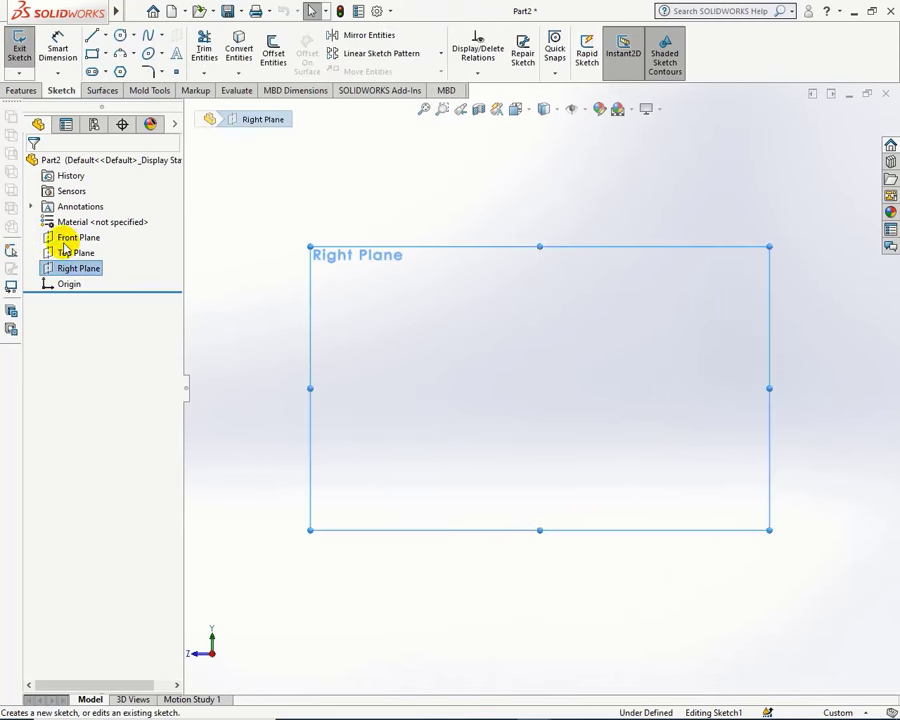
click(120, 35)
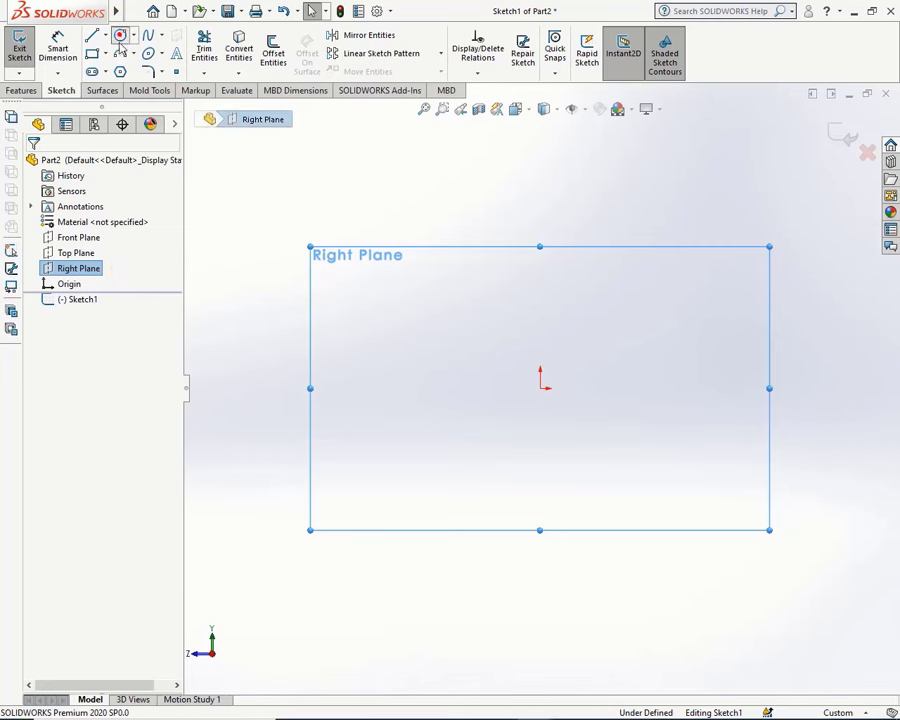
click(540, 388)
click(540, 274)
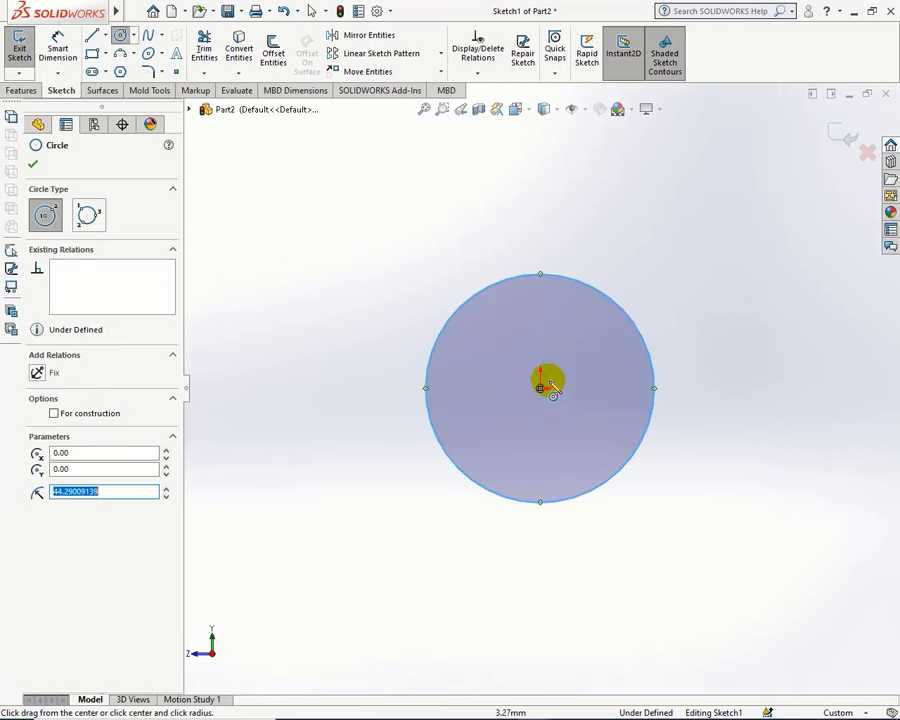
click(540, 388)
click(540, 181)
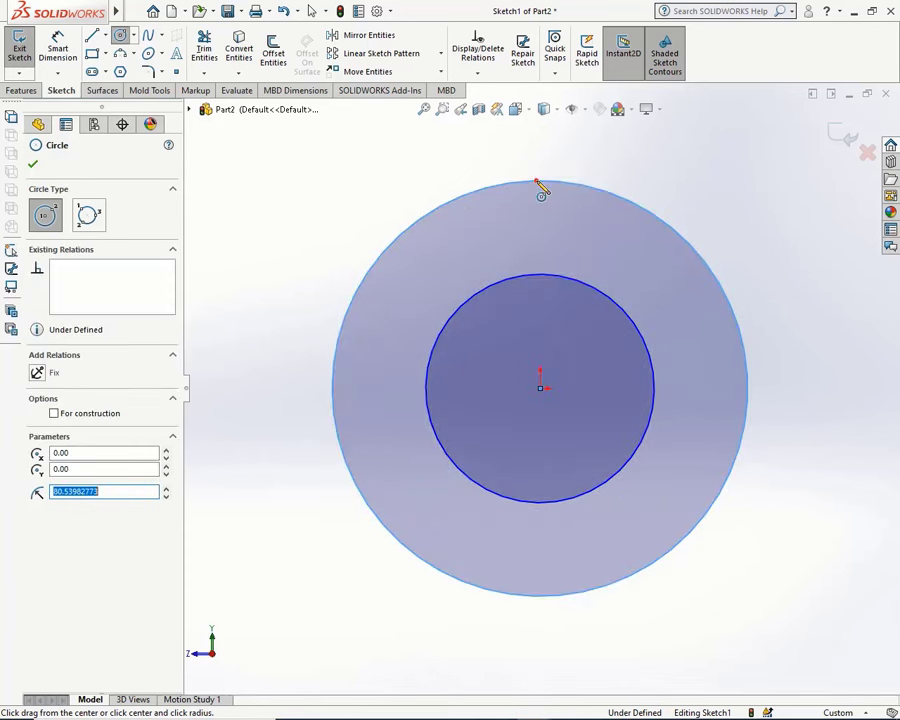
right_click(539, 183)
click(548, 191)
Step: Make the inner circle construction geometry, then pick it for a diameter dimension
click(530, 276)
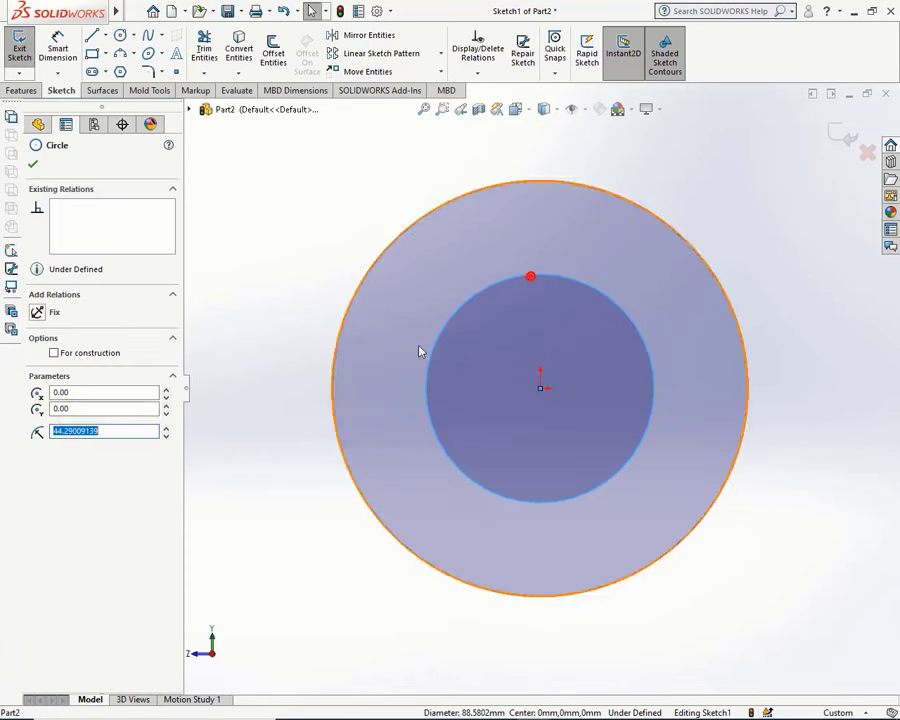
click(54, 353)
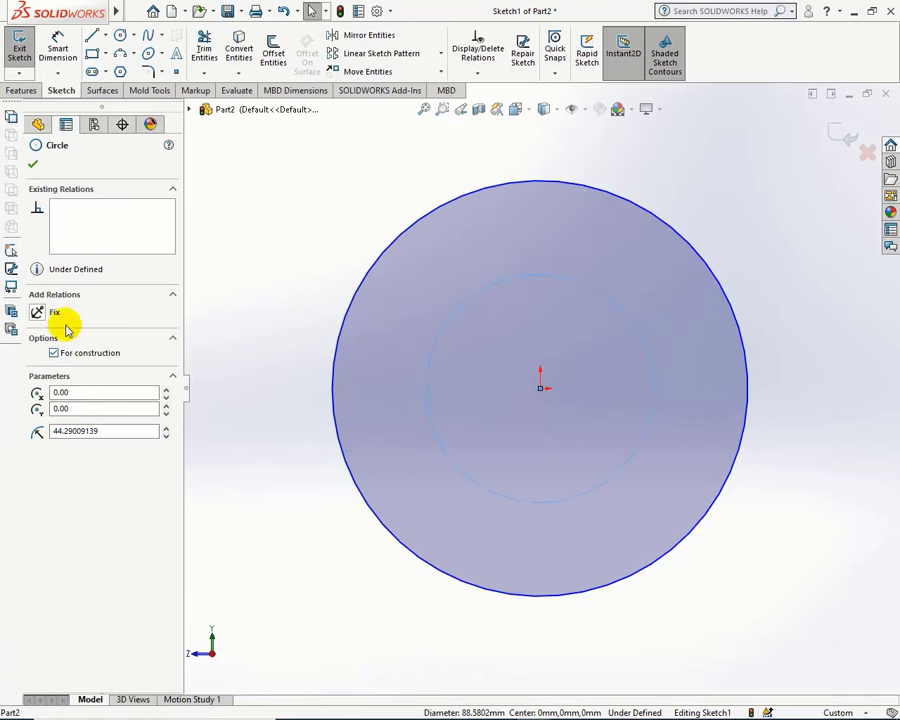
click(33, 165)
click(57, 48)
click(558, 276)
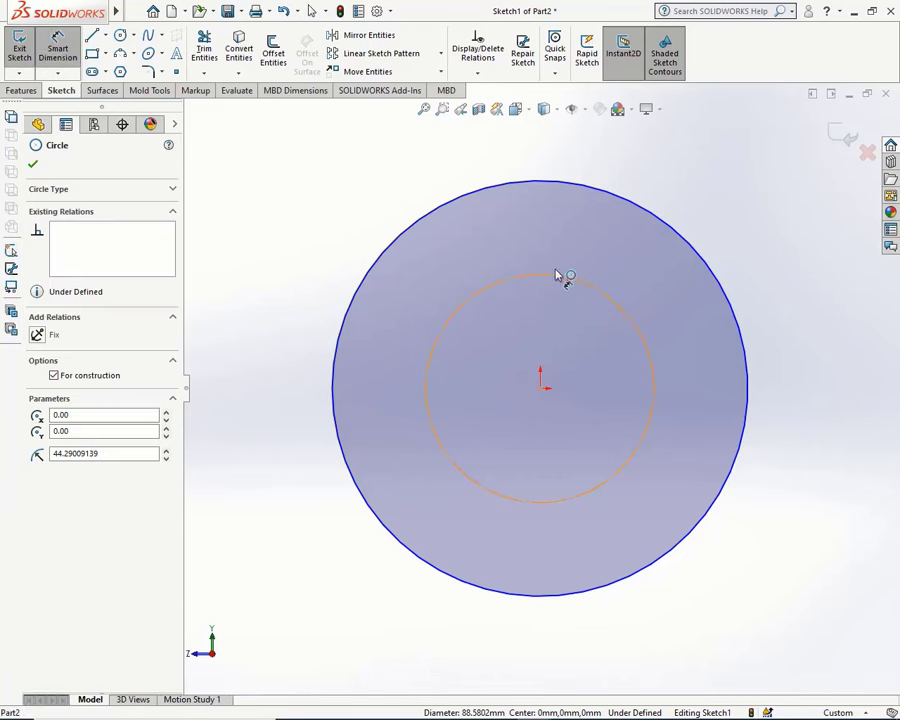
Step: Dimension the inner construction circle to Ø46.5 mm and the outer circle to Ø71 mm
click(539, 247)
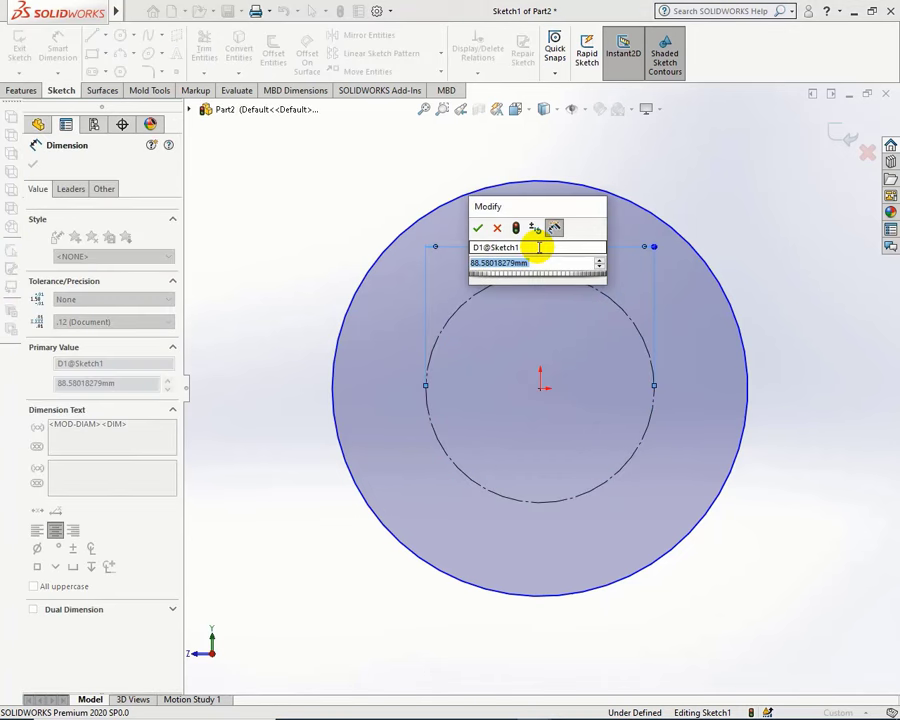
text(46.5)
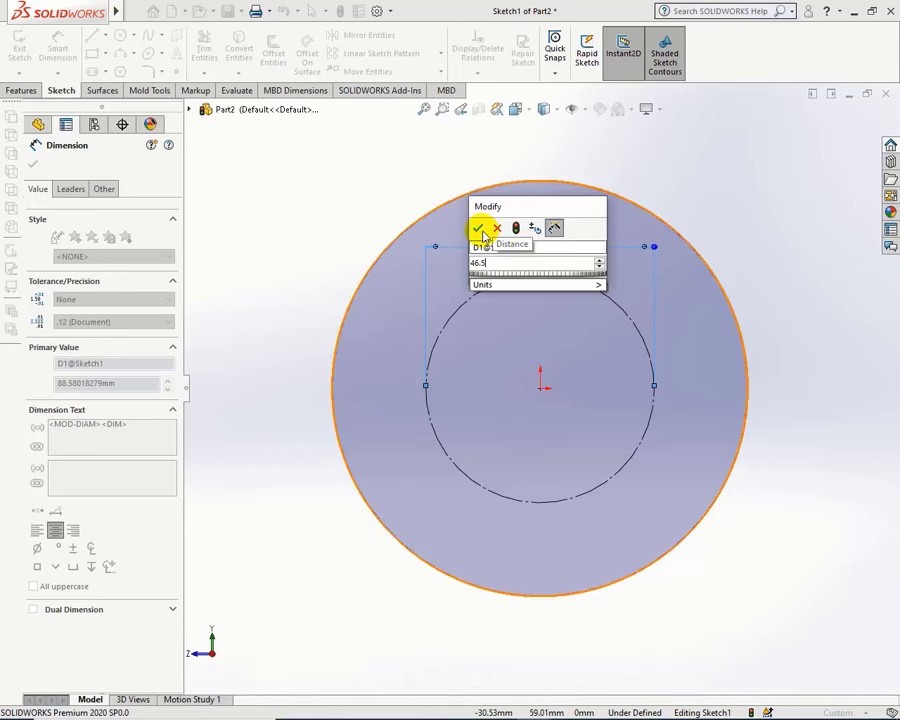
click(477, 228)
click(592, 192)
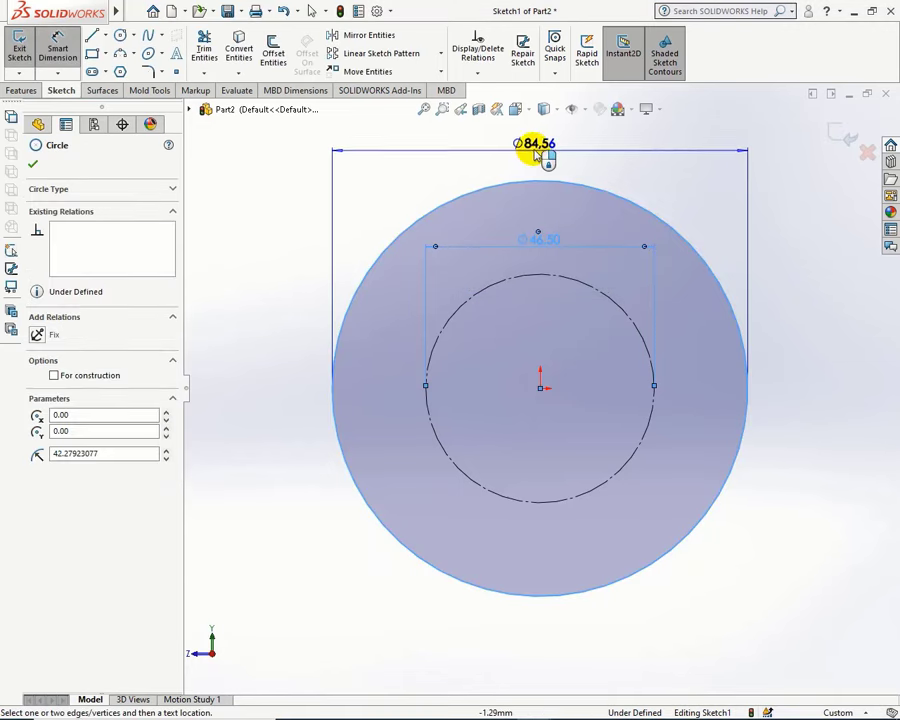
click(553, 159)
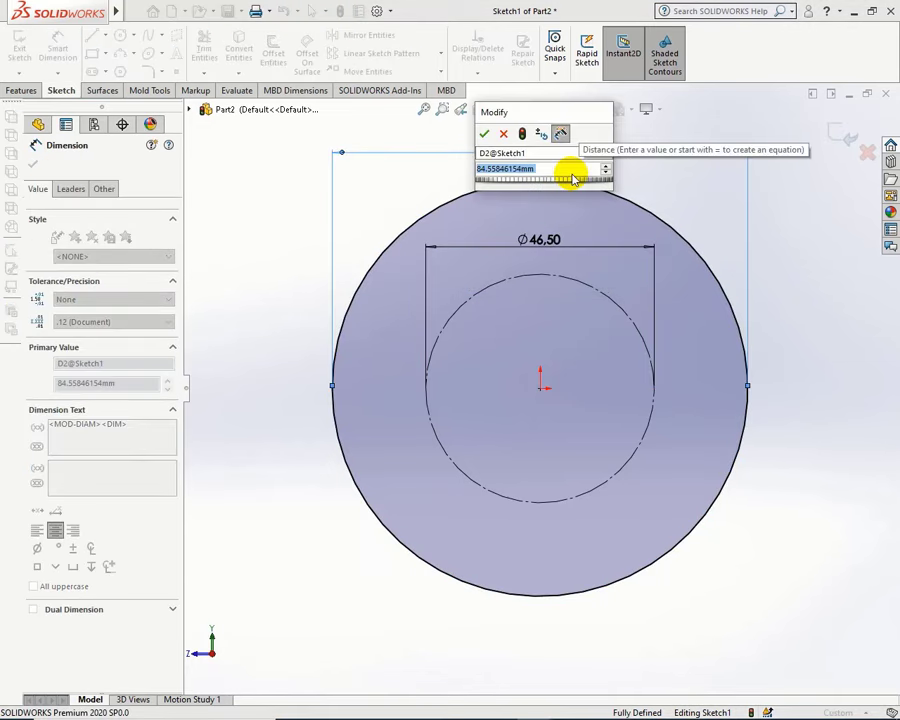
text(71)
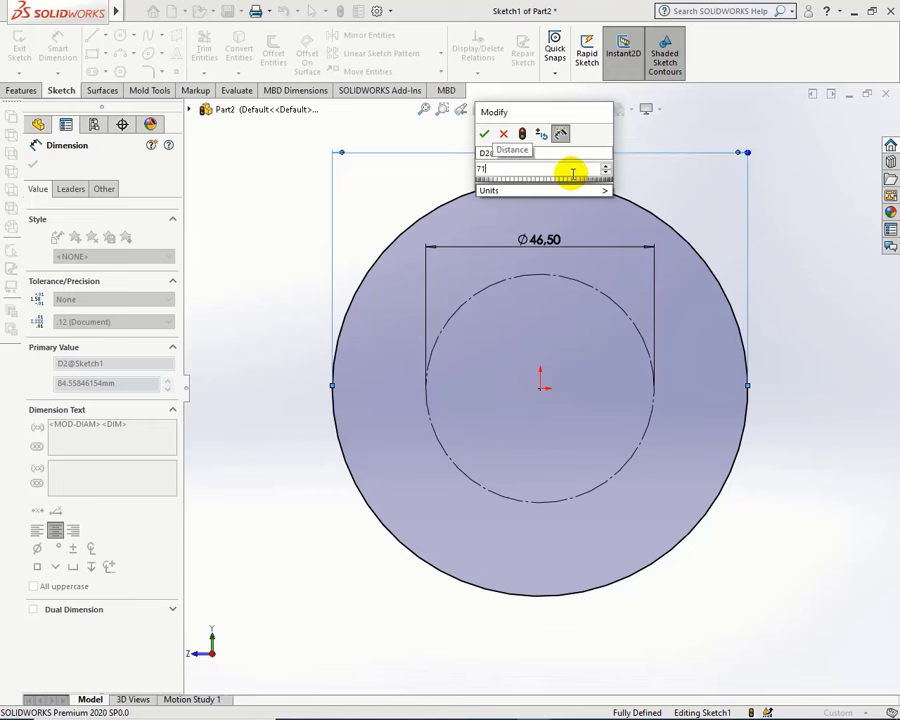
click(484, 136)
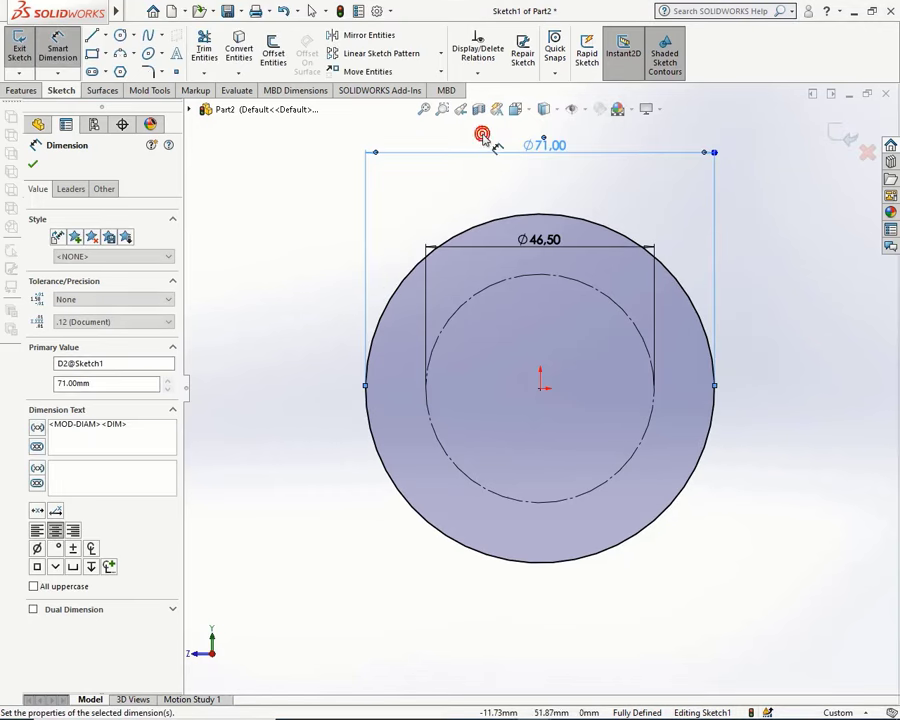
click(458, 257)
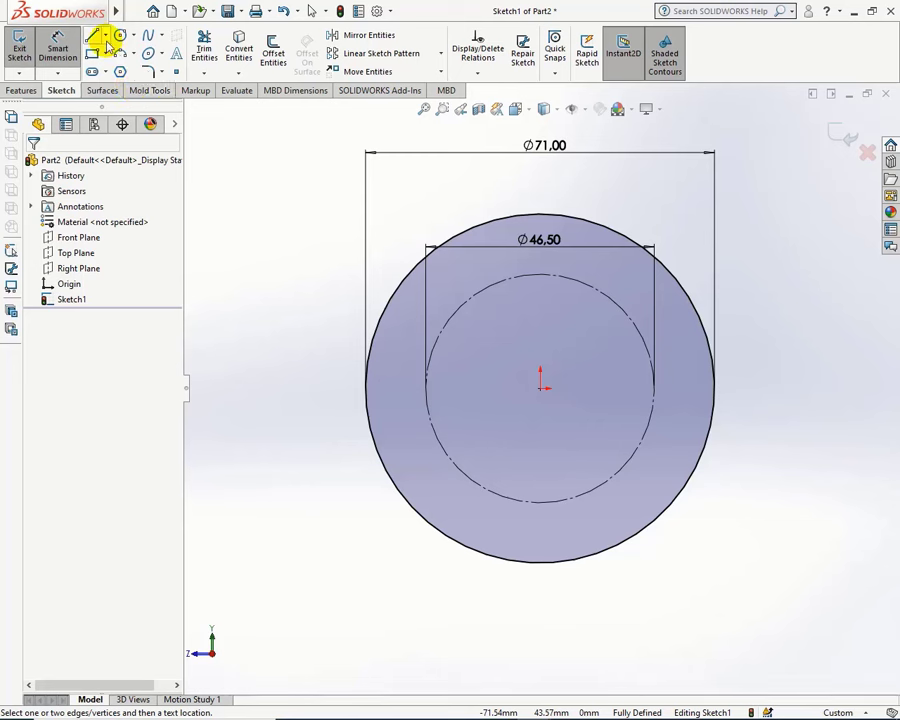
Step: Draw midpoint centerlines through the origin, vertical to the inner circle and horizontal to the outer
click(104, 37)
click(113, 69)
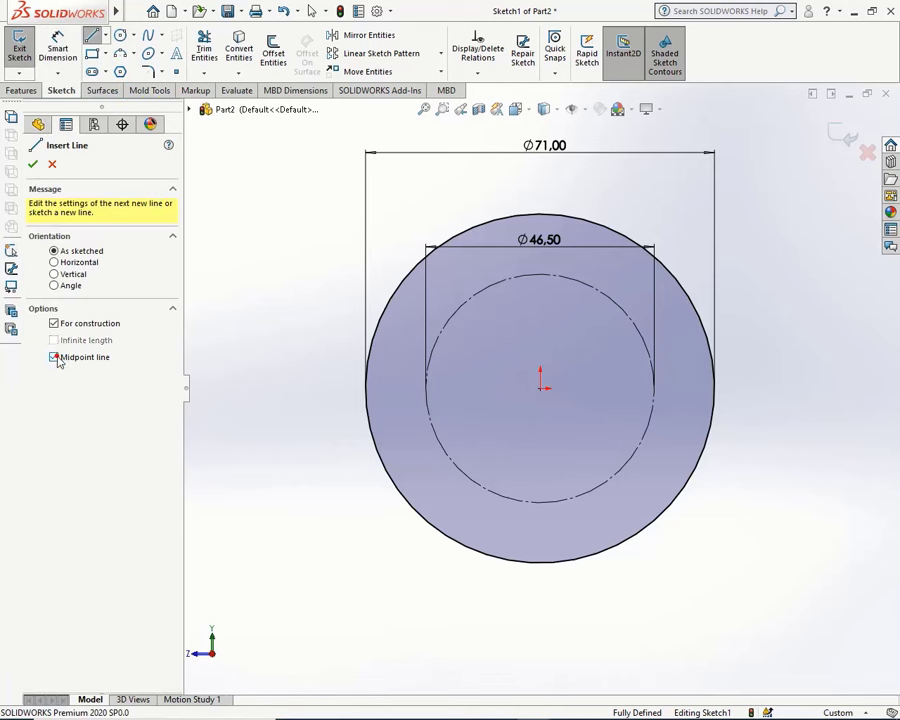
click(540, 388)
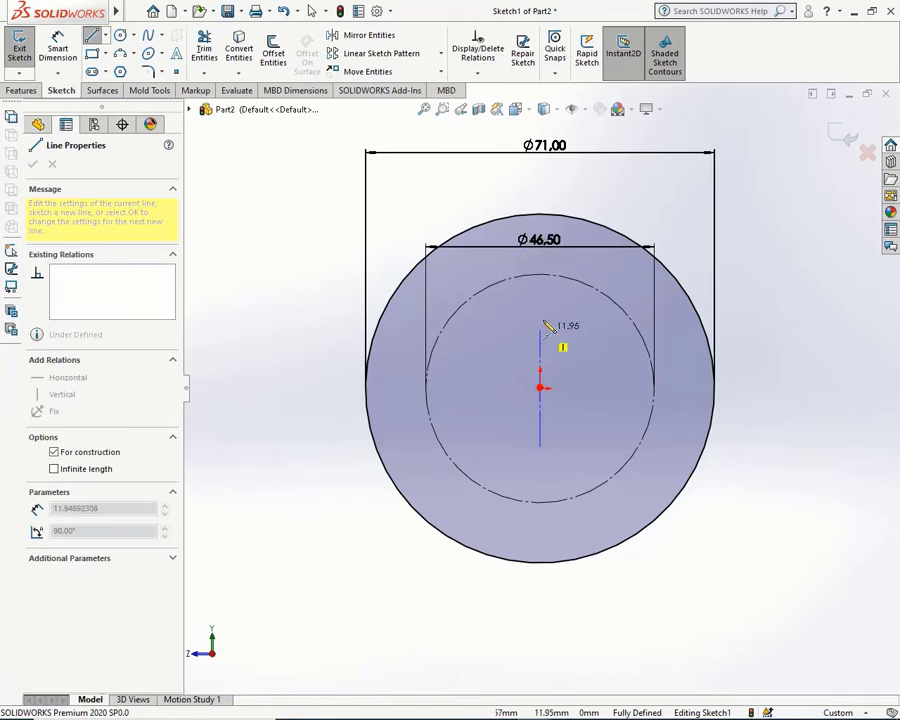
click(540, 275)
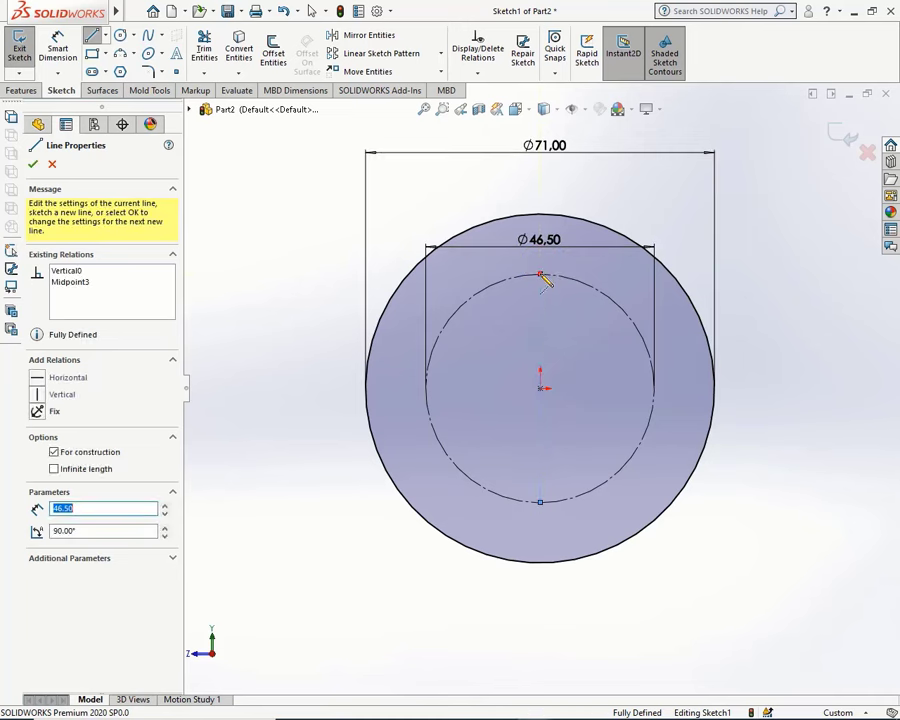
key(Escape)
click(540, 388)
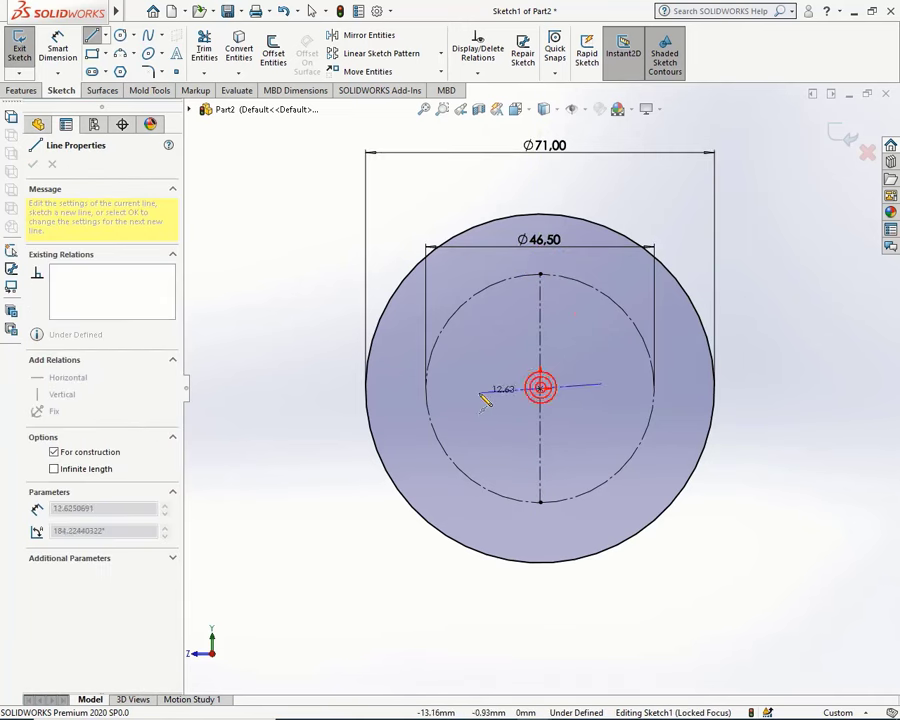
click(366, 388)
right_click(370, 395)
click(385, 398)
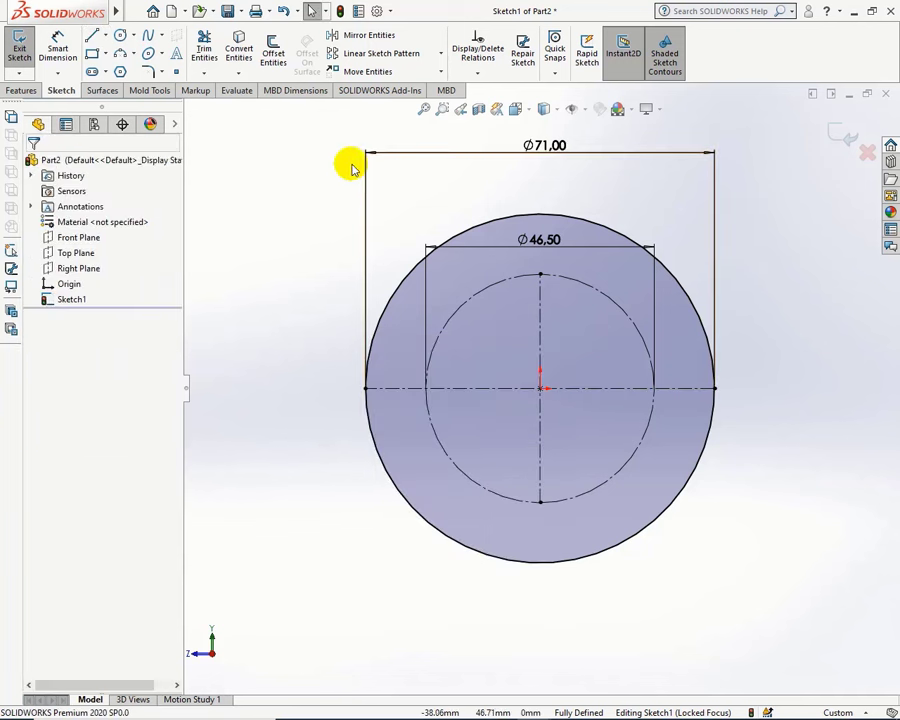
Step: Offset the horizontal centerline 6 mm in both directions
click(281, 56)
text(6)
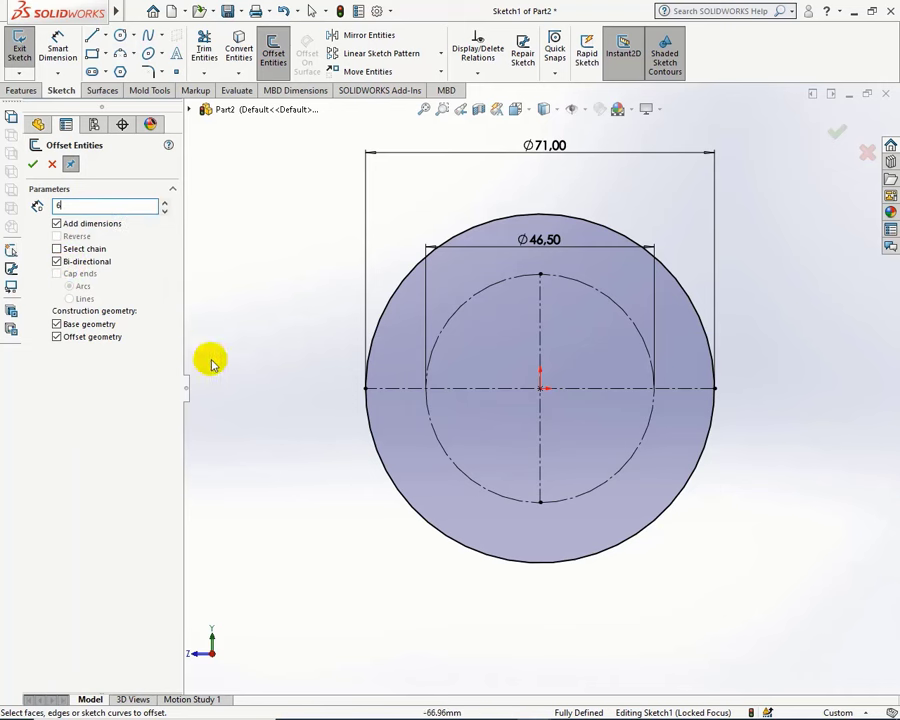
click(478, 388)
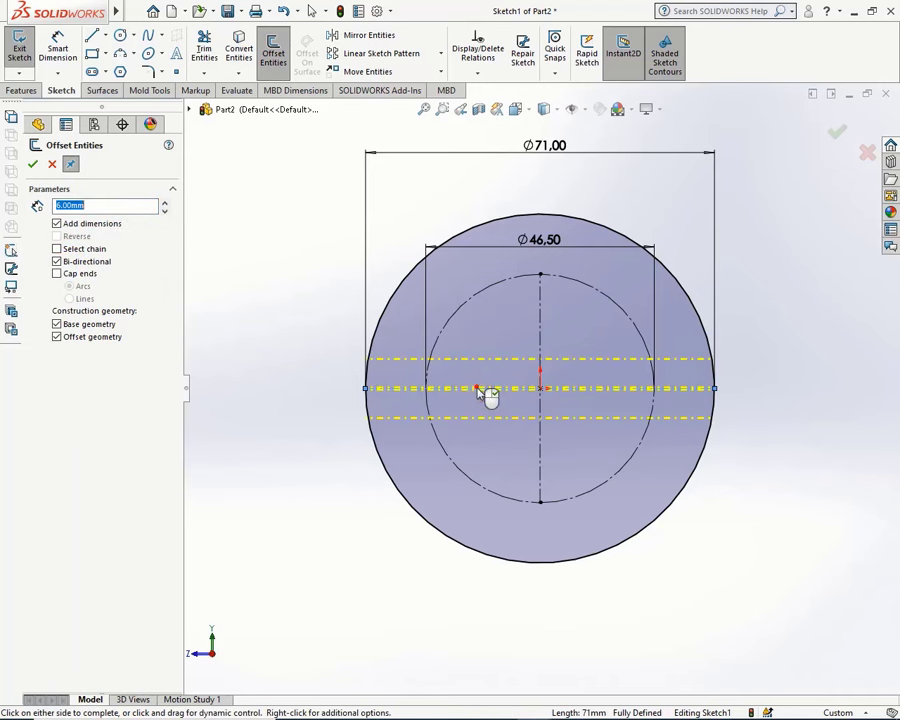
click(34, 165)
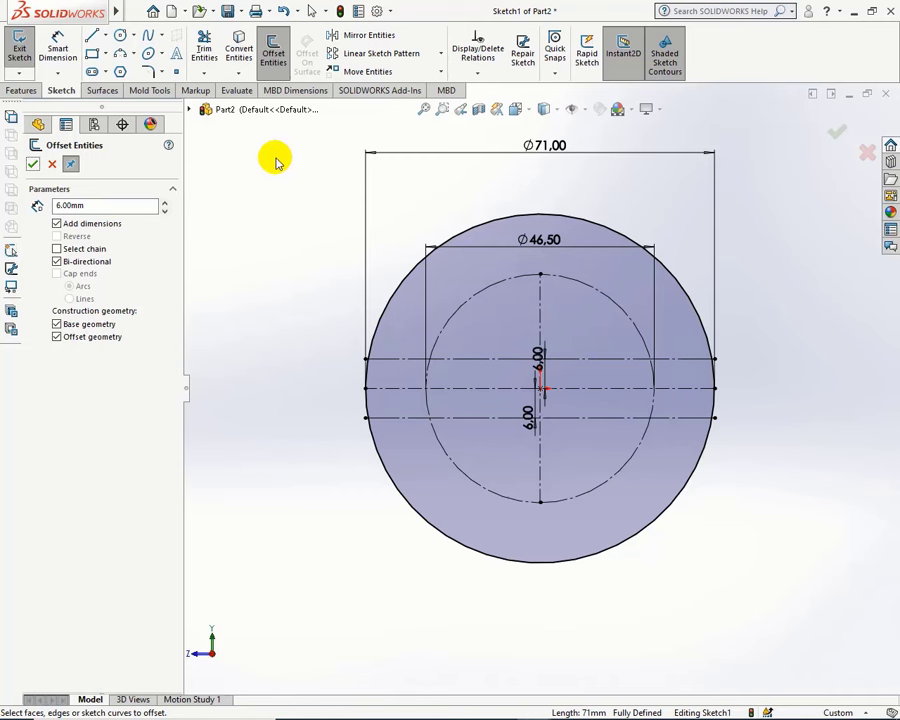
click(34, 165)
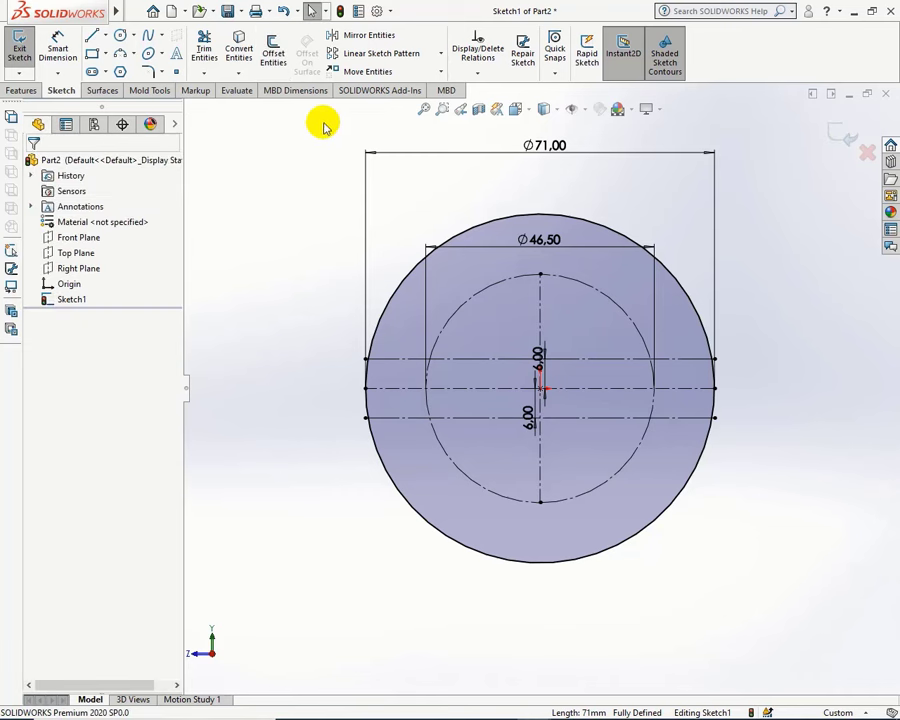
Step: Trim away the outer circle's top and bottom arcs, leaving the two end arcs
click(205, 55)
click(477, 224)
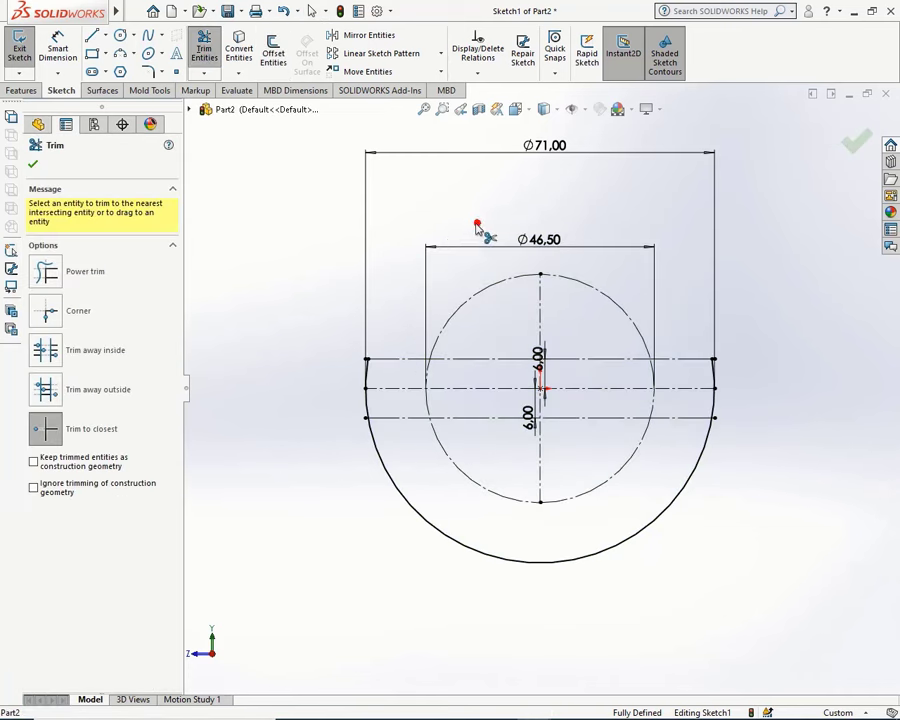
click(458, 540)
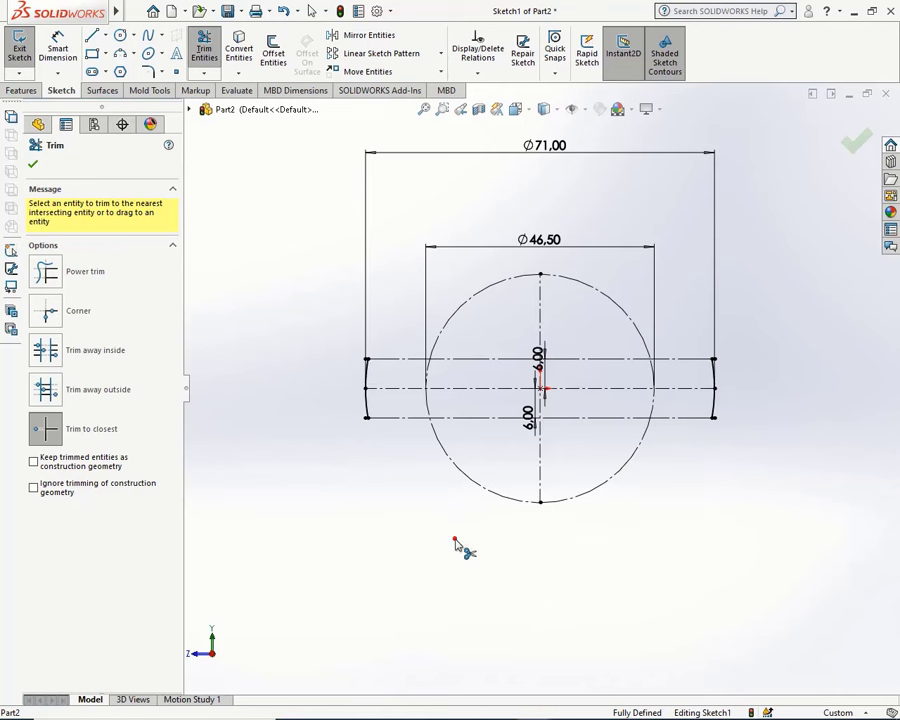
click(34, 166)
click(134, 55)
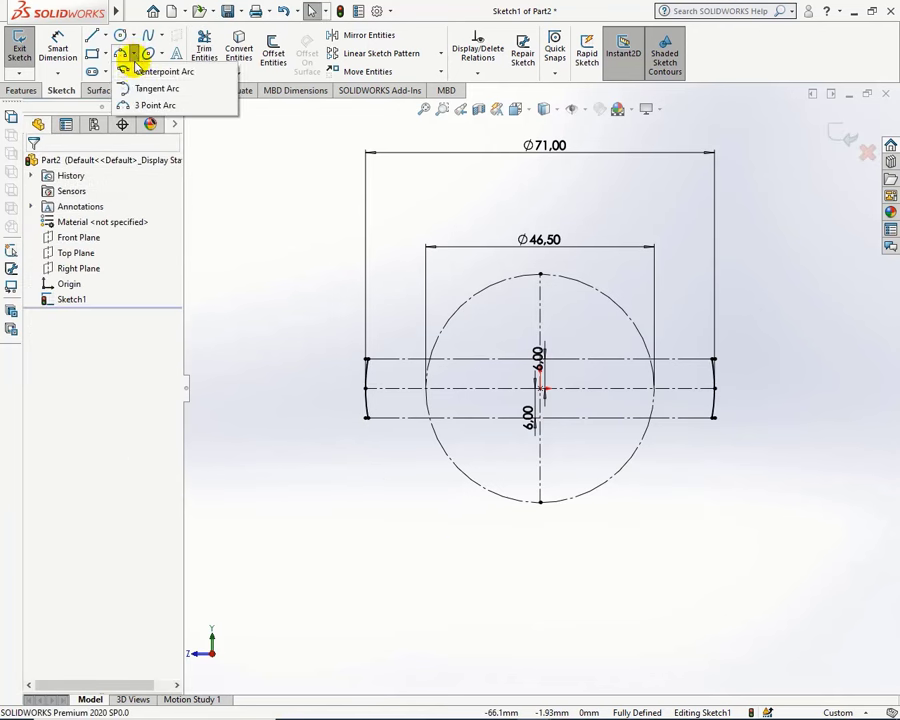
Step: Draw a centre-point arc across the top, centred on the vertical centerline
click(140, 71)
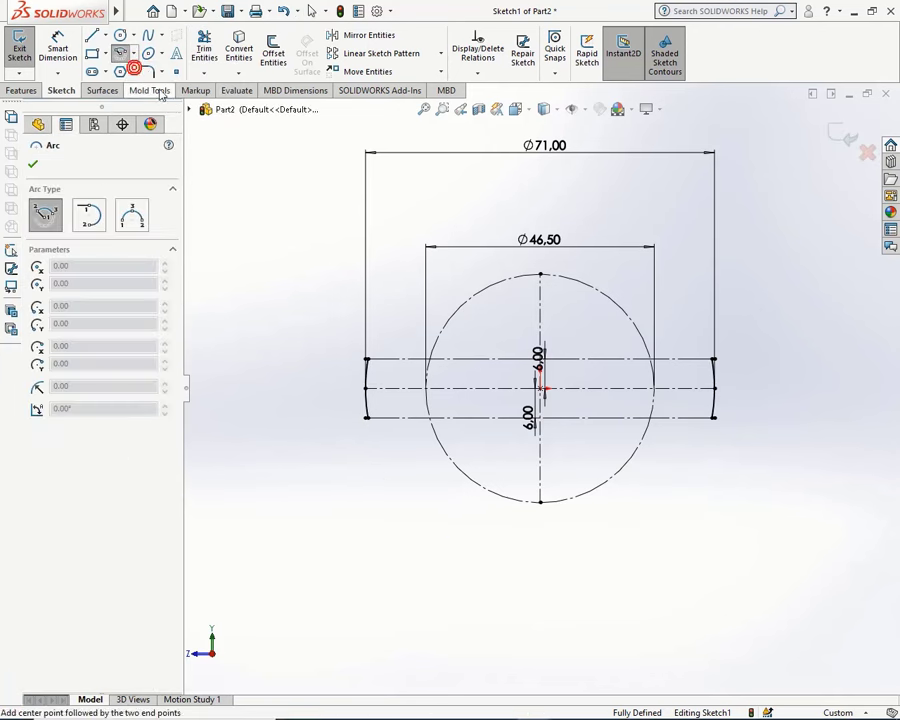
click(539, 452)
click(450, 297)
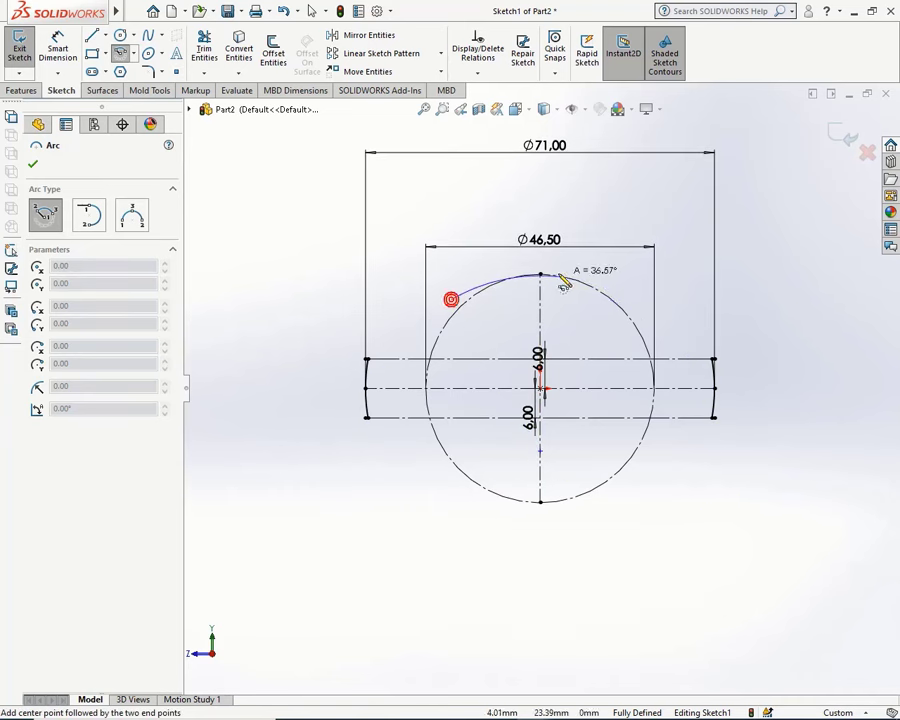
click(615, 296)
right_click(615, 296)
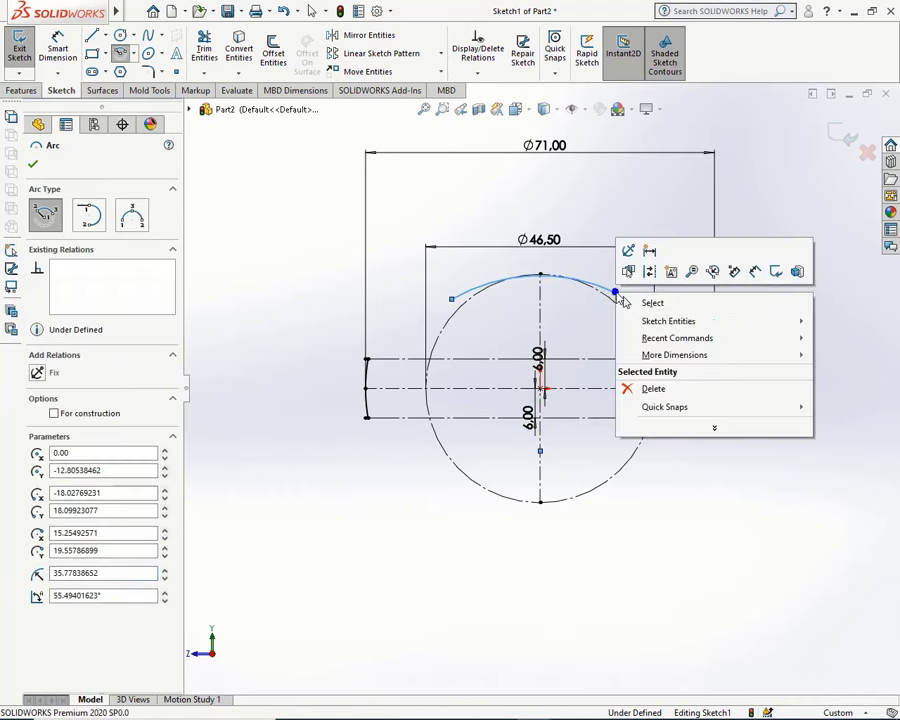
click(630, 302)
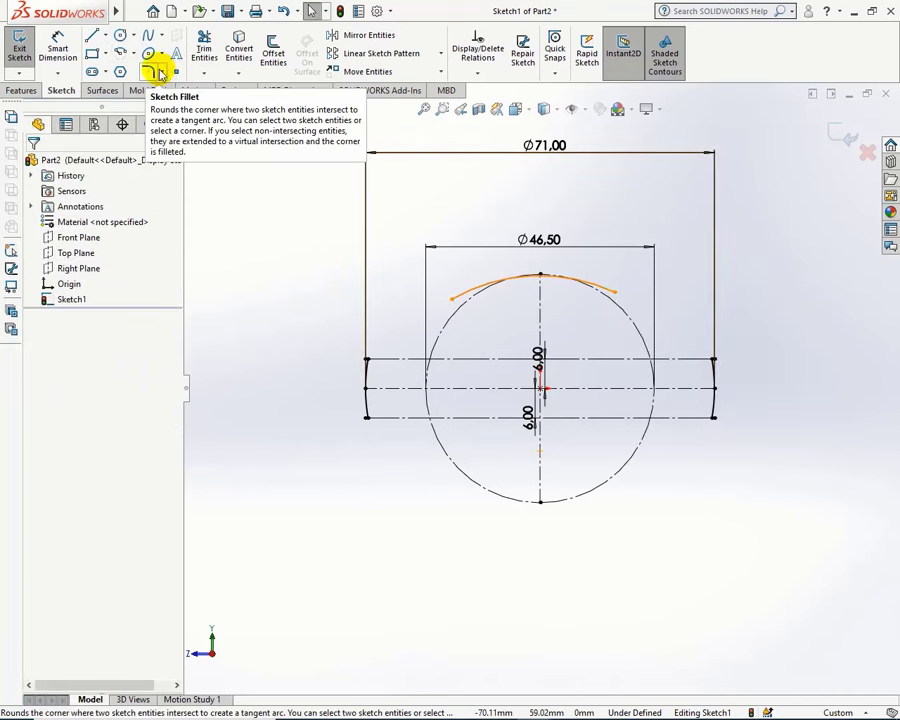
Step: Draw a three-point arc from the left line's top end to the top arc's left endpoint
click(130, 54)
click(144, 104)
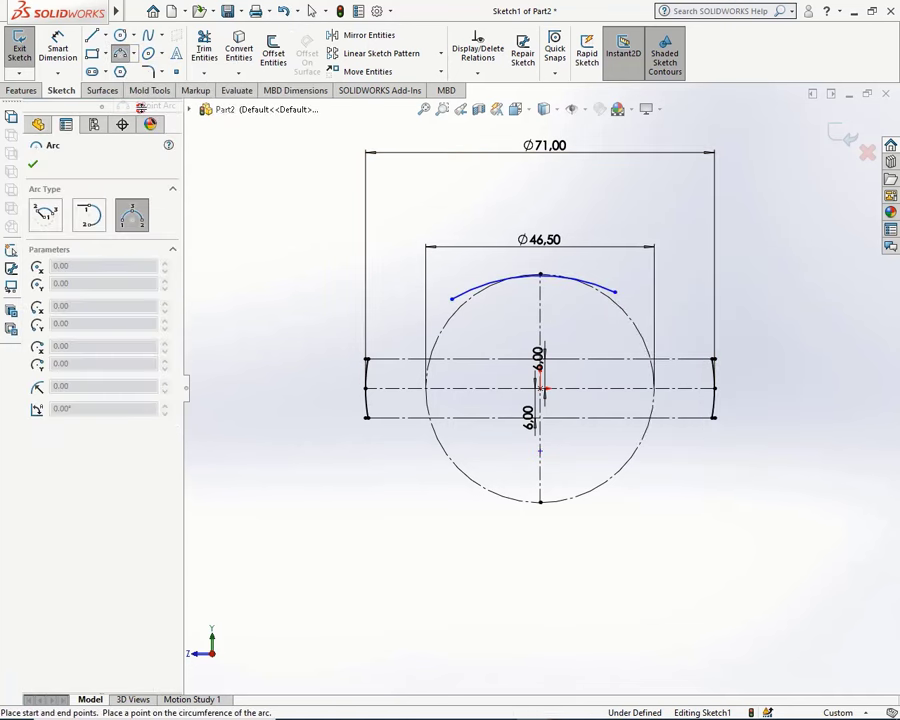
scroll(440, 330, down, 3)
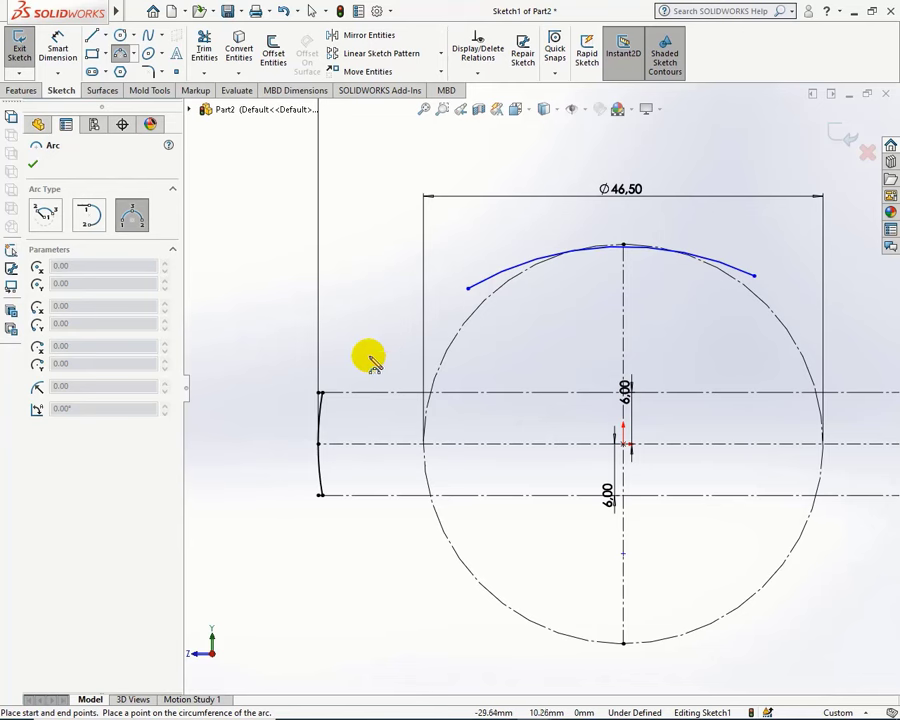
click(322, 392)
click(468, 288)
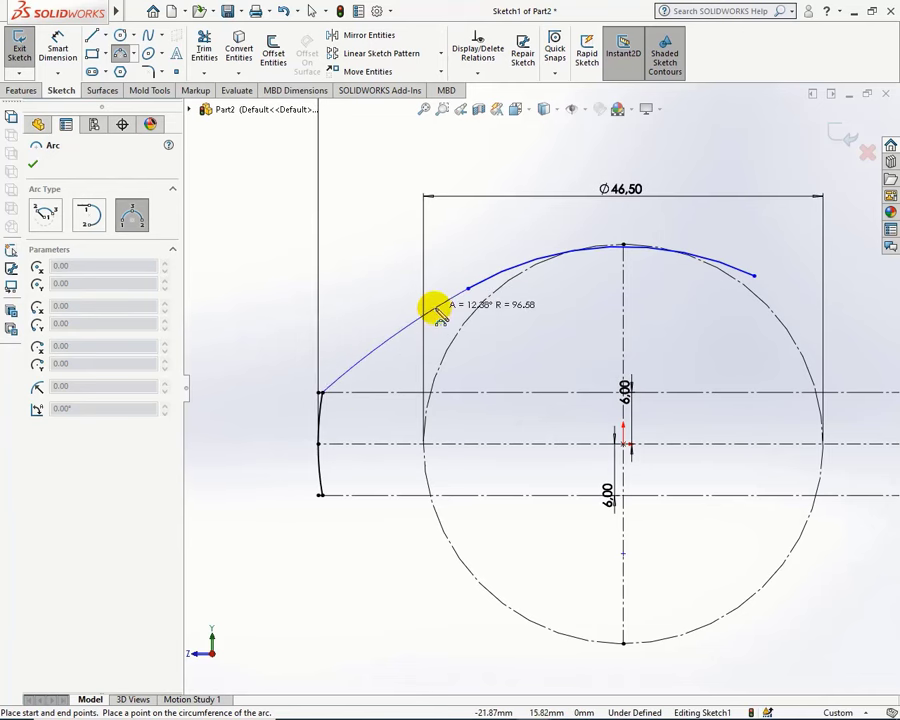
click(437, 312)
right_click(434, 305)
click(453, 318)
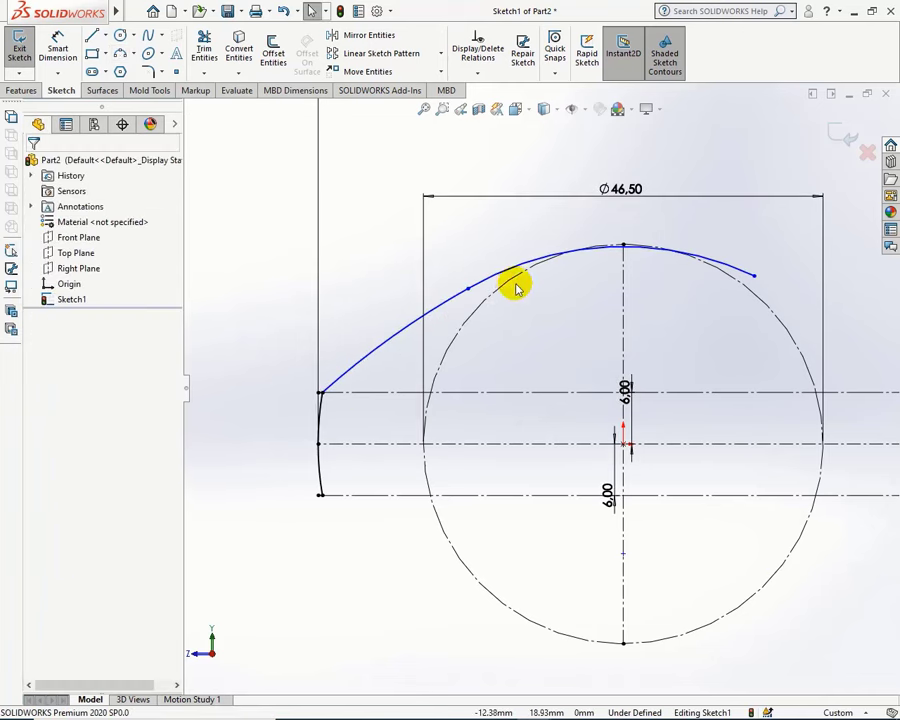
scroll(520, 288, up, 2)
Step: Make the top arc tangent to the Ø46.50 circle, then select the left and top arcs
click(697, 287)
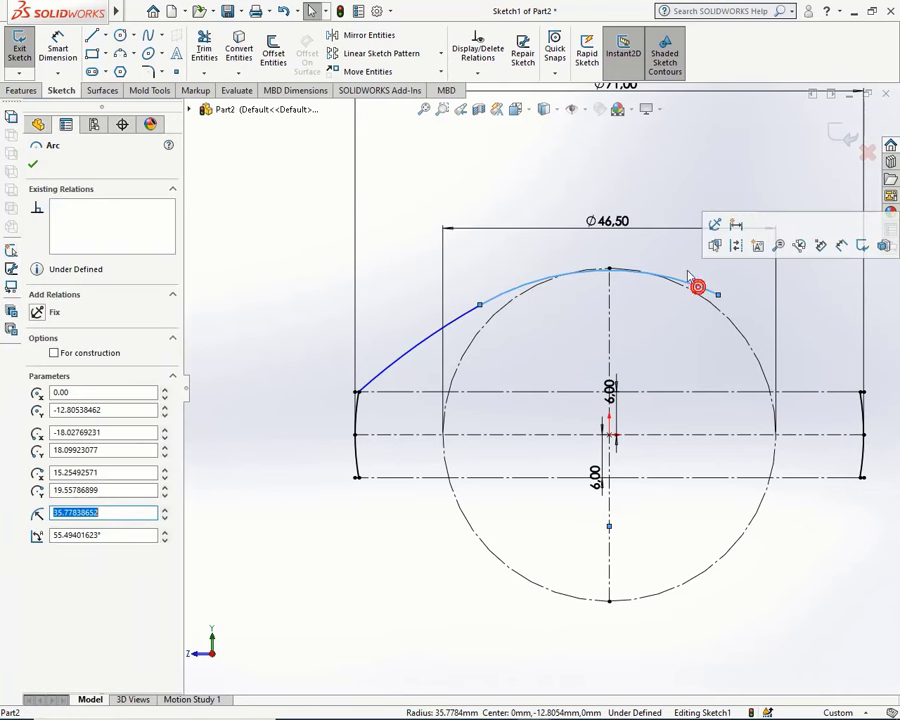
click(680, 290)
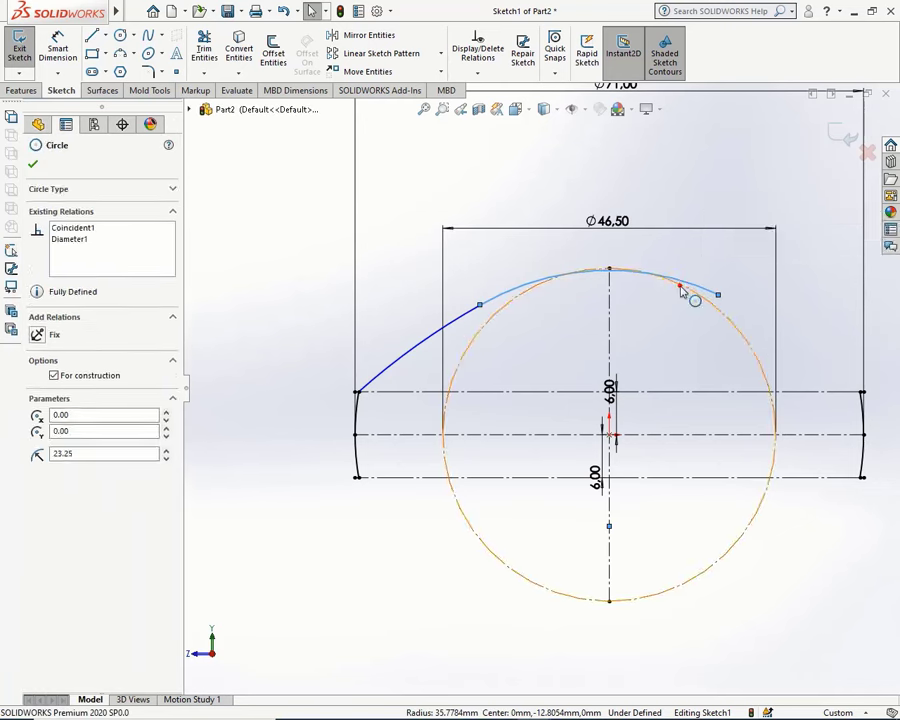
ctrl+click(690, 284)
click(732, 222)
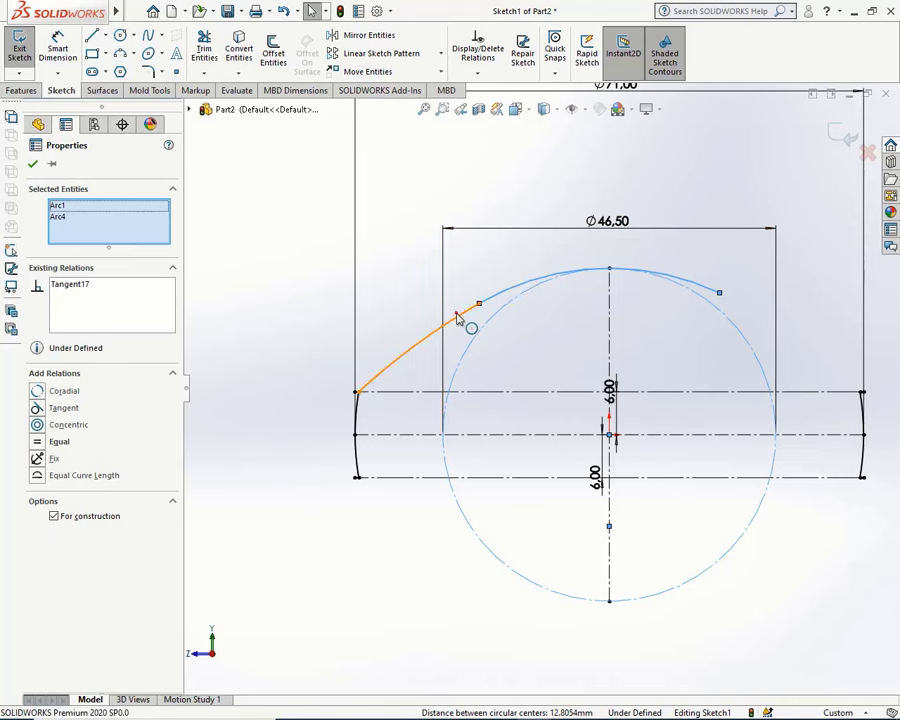
click(468, 313)
ctrl+click(488, 297)
Step: Make the left arc tangent to the top arc and dimension the top arc to R35
click(552, 257)
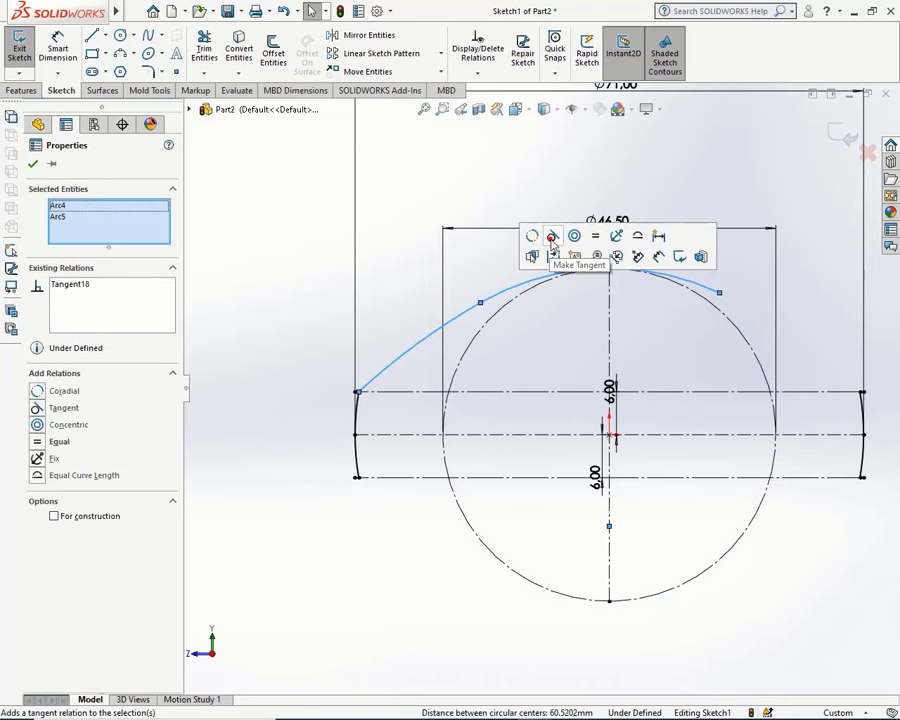
click(443, 184)
click(57, 50)
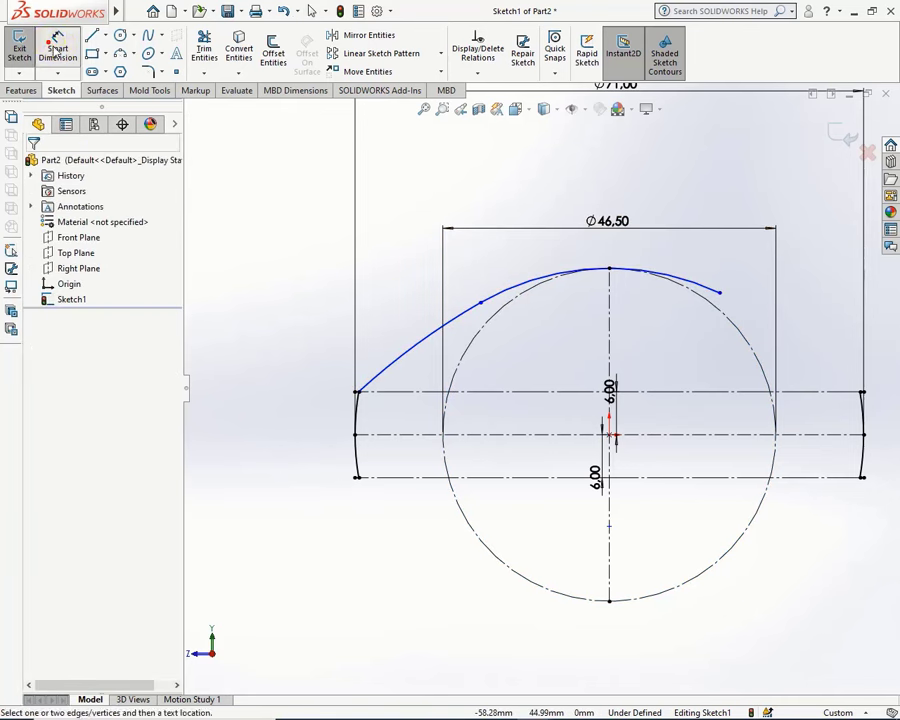
click(519, 287)
click(480, 178)
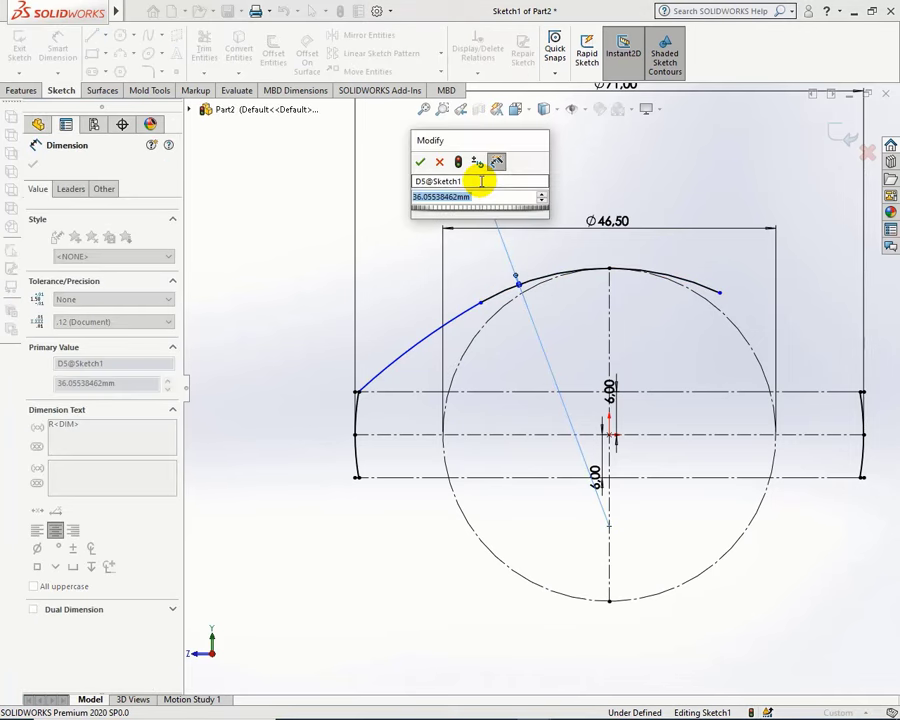
text(35)
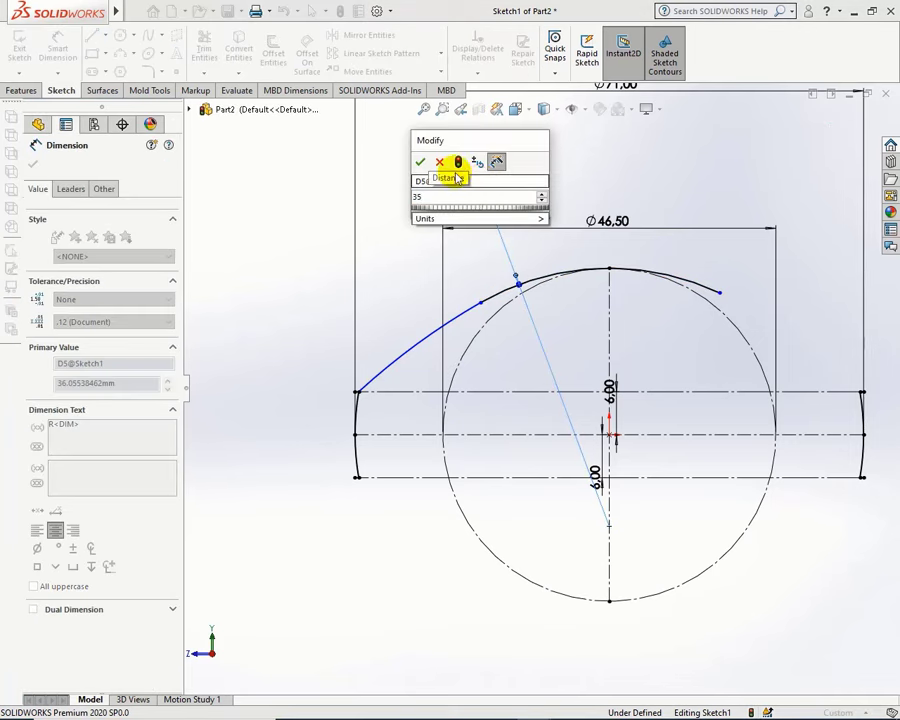
click(420, 161)
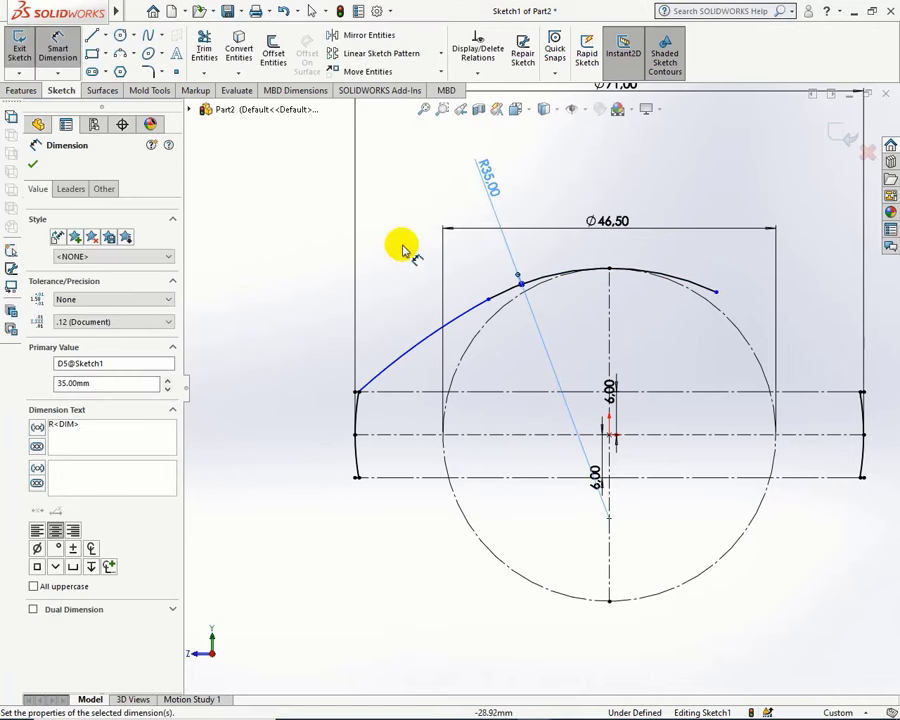
Step: Dimension the left arc's radius to R100
click(410, 350)
click(384, 276)
text(100)
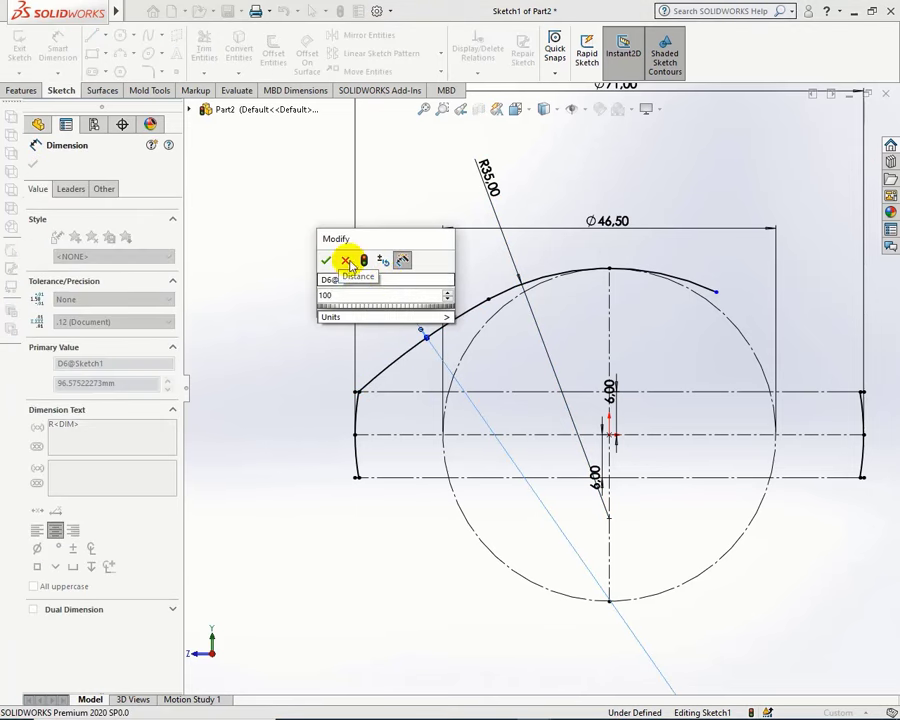
key(Return)
click(300, 253)
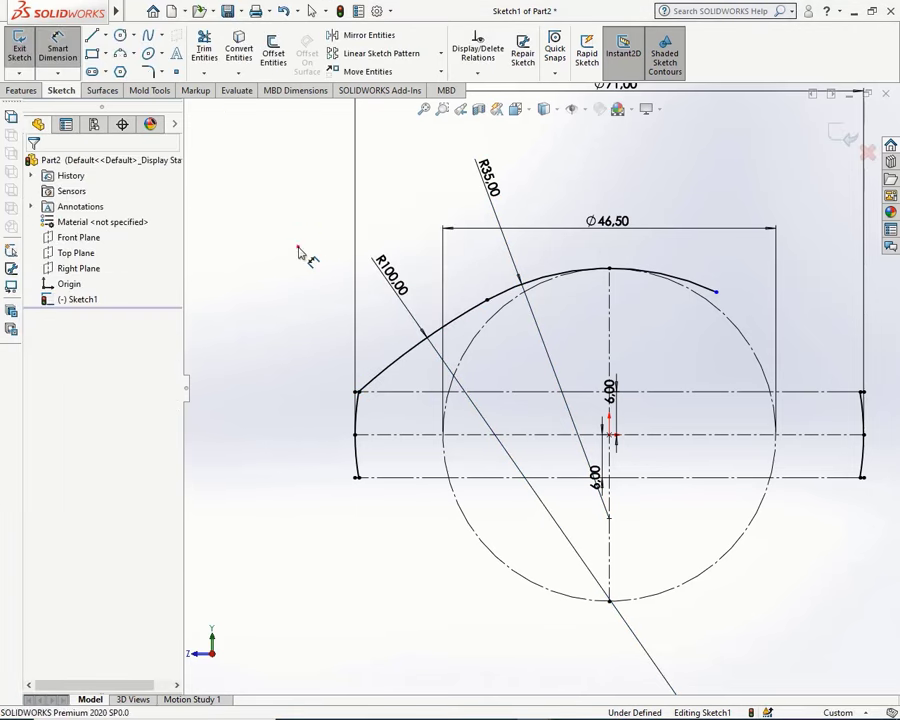
right_click(298, 247)
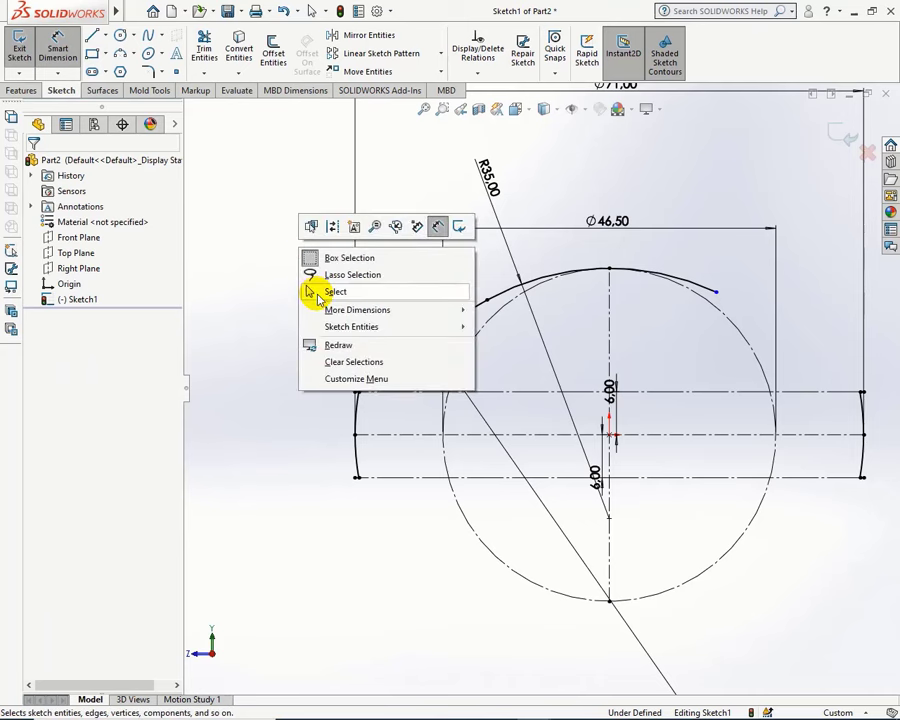
click(311, 291)
Step: Add a Horizontal relation between the top arc's two endpoints
click(486, 300)
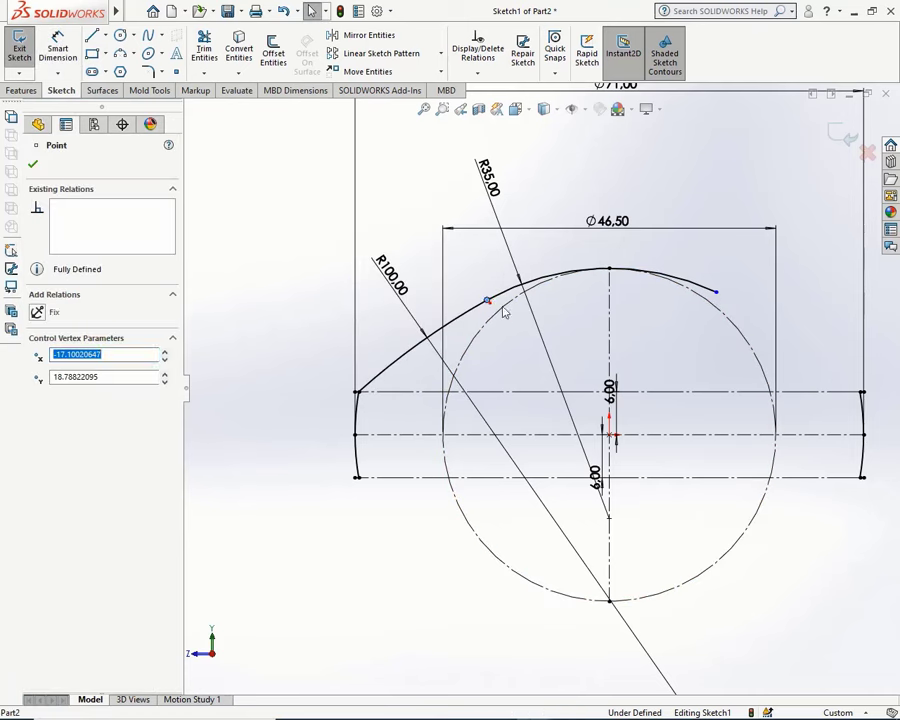
ctrl+click(716, 291)
click(736, 228)
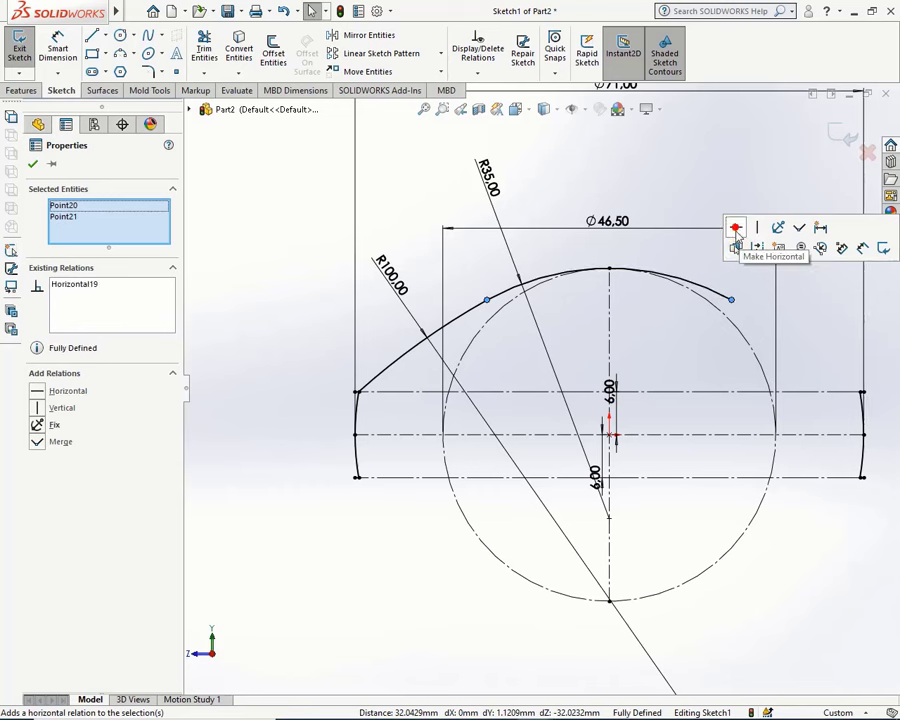
click(745, 288)
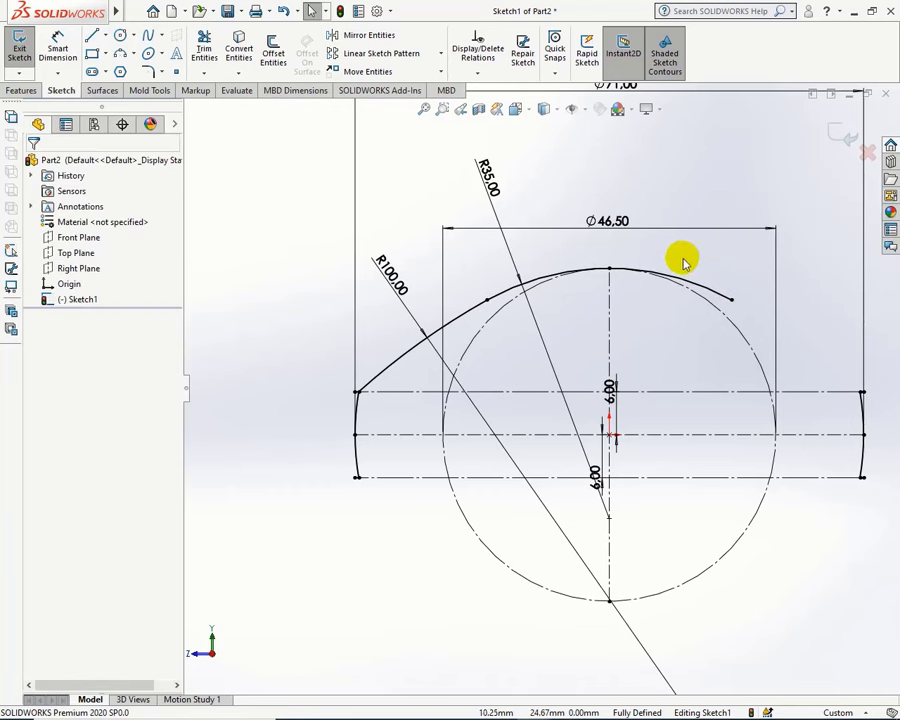
Step: Mirror the top arc about the horizontal centerline to create the bottom arc
click(360, 36)
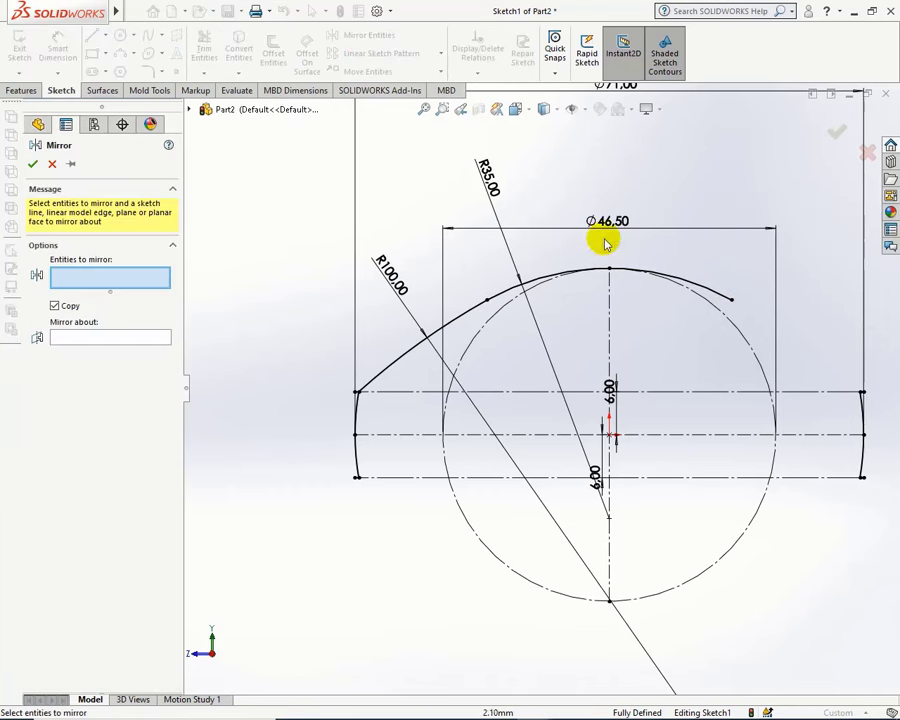
click(718, 295)
click(137, 344)
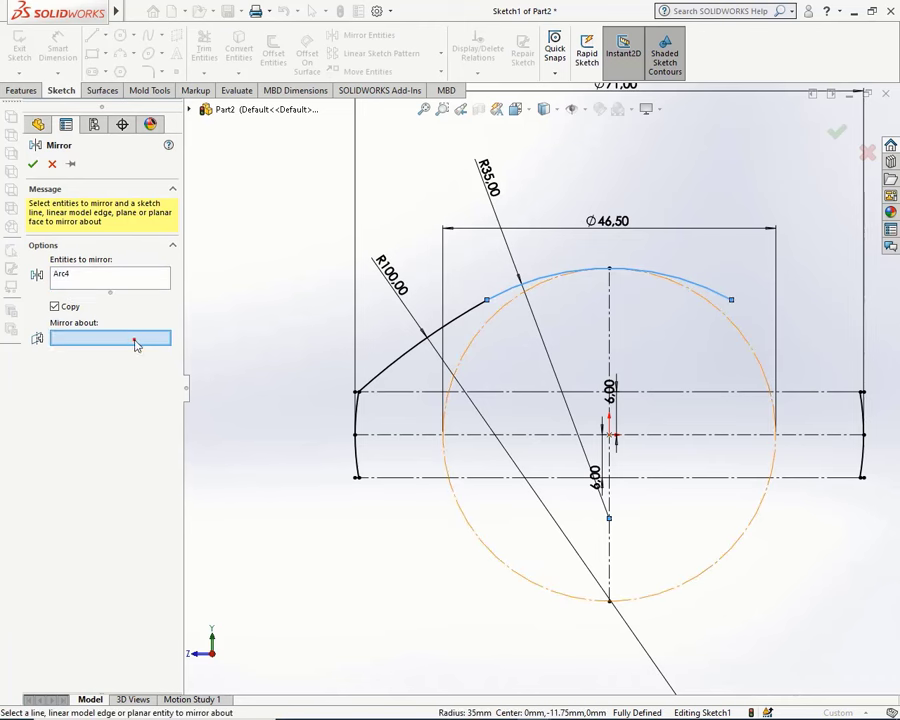
click(528, 435)
click(34, 164)
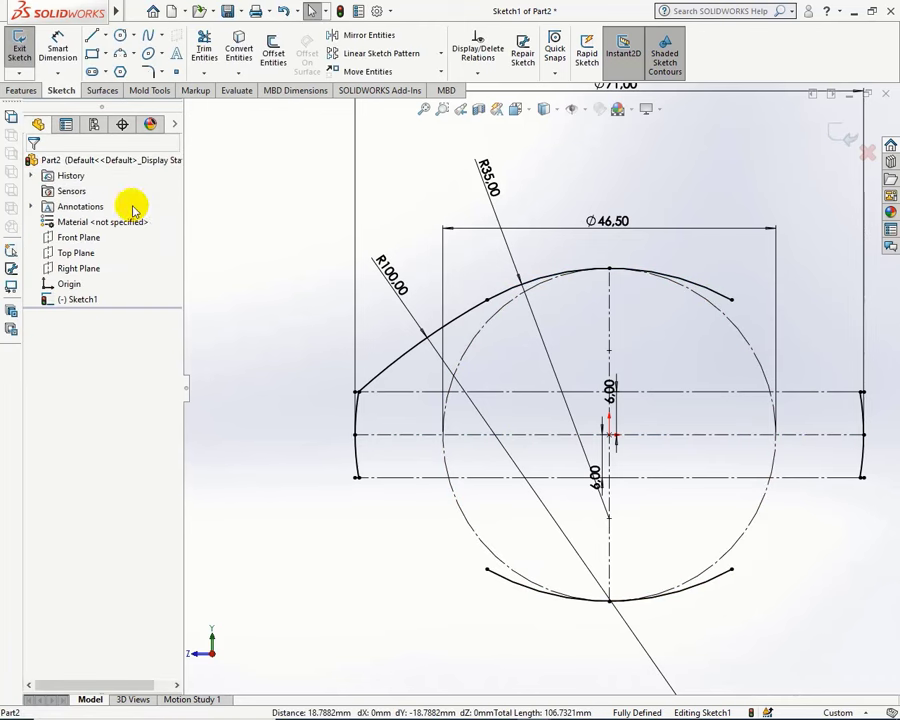
Step: Draw a three-point lower-left arc to the bottom arc and make them tangent
click(120, 55)
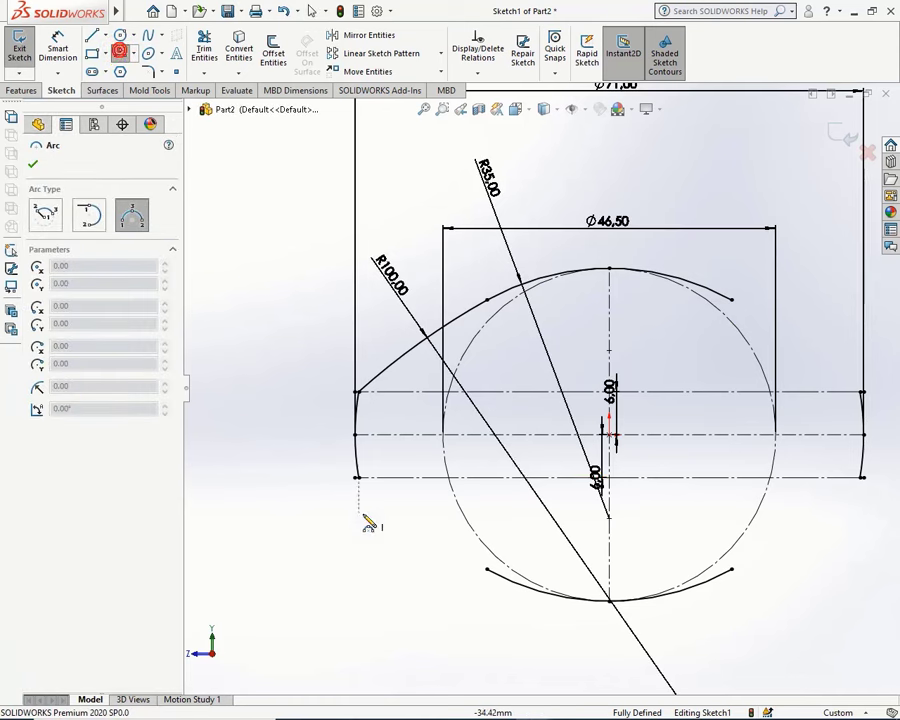
click(357, 477)
click(487, 567)
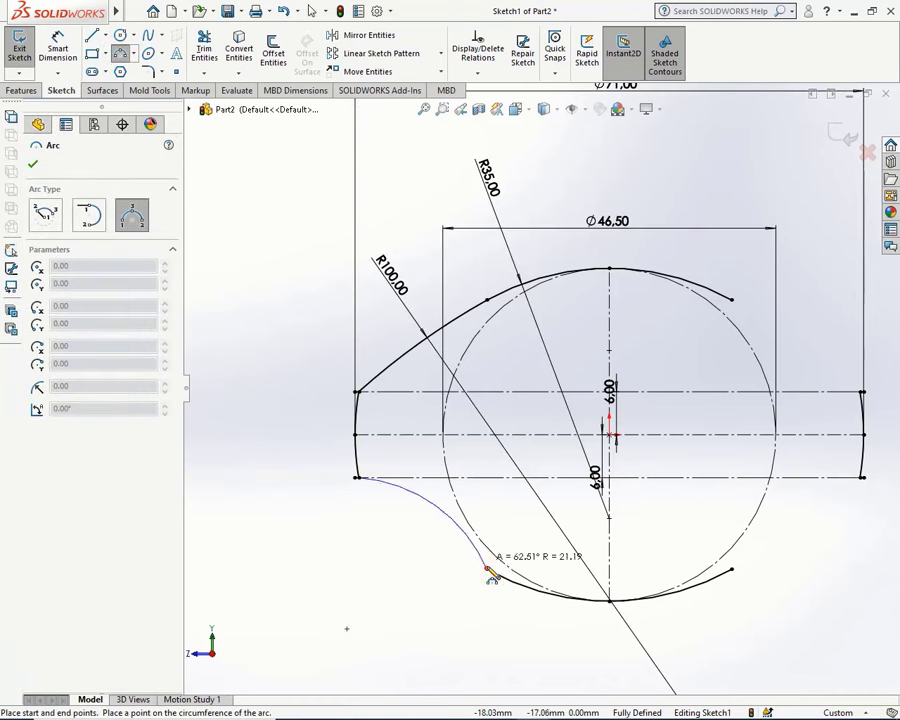
click(442, 542)
right_click(446, 547)
click(458, 557)
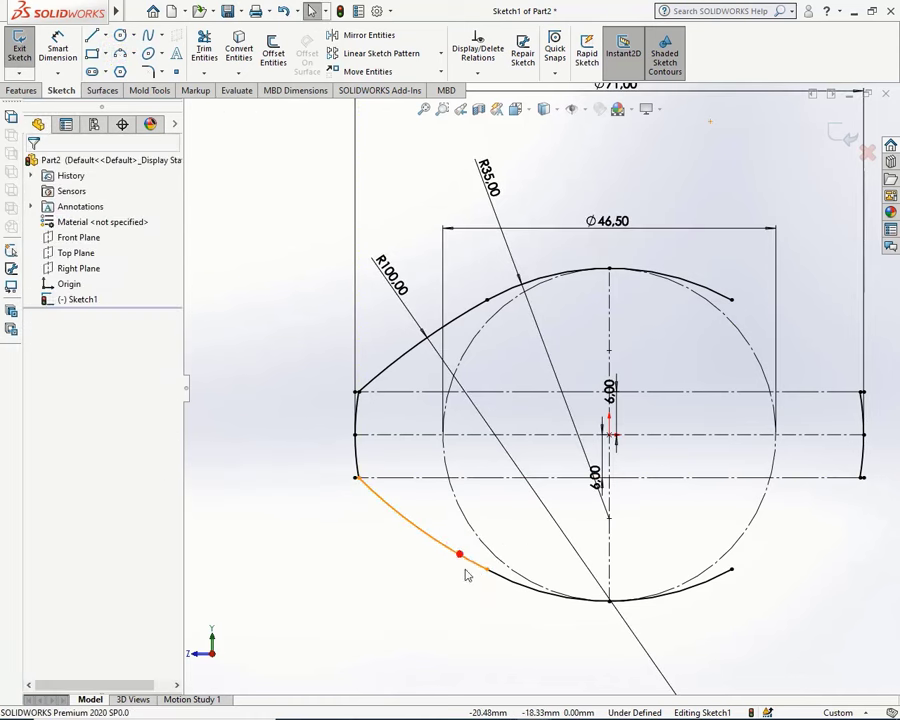
click(500, 579)
ctrl+click(468, 561)
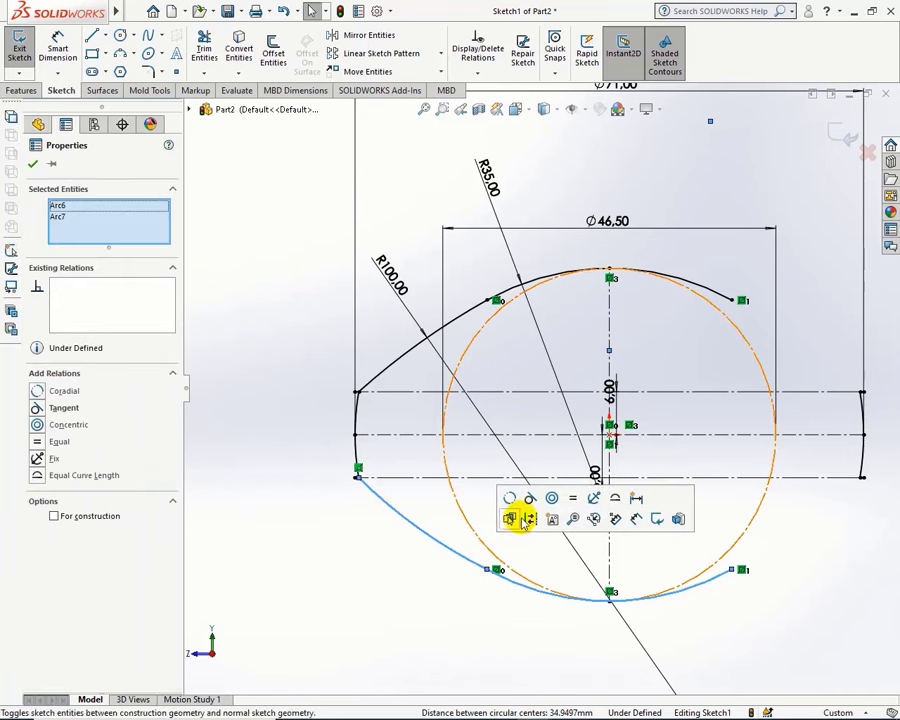
click(530, 497)
click(444, 582)
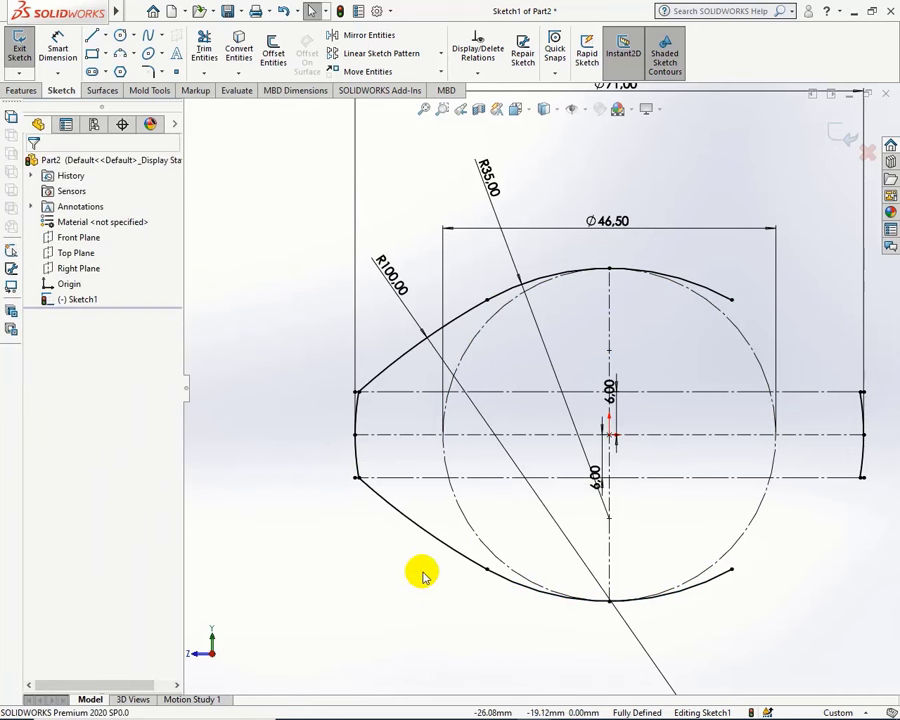
Step: Mirror the upper-left and lower-left arcs to the right side about the centerline
click(370, 36)
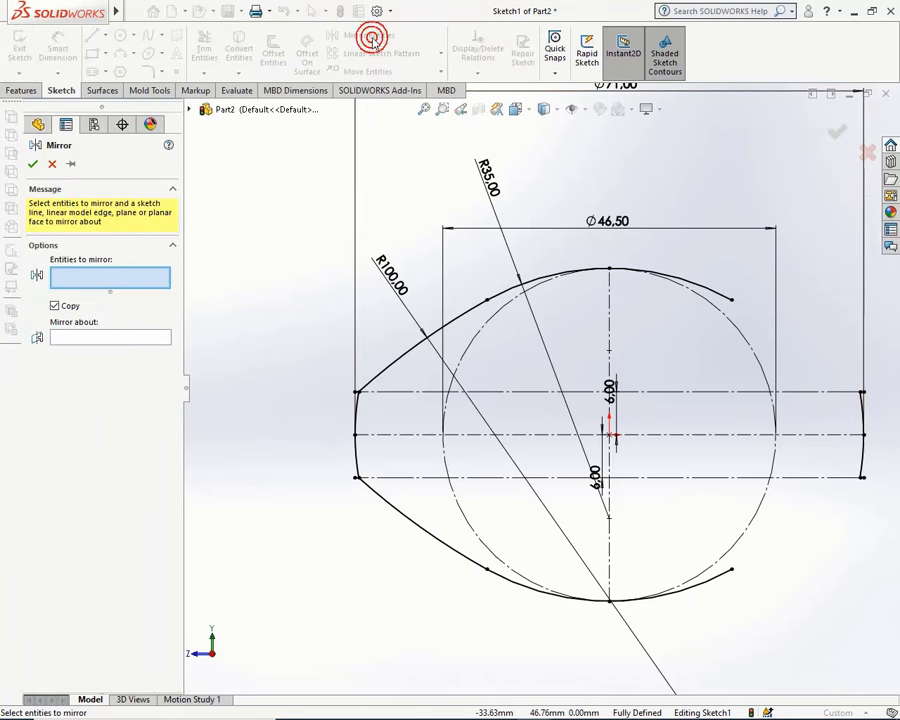
click(472, 313)
click(385, 501)
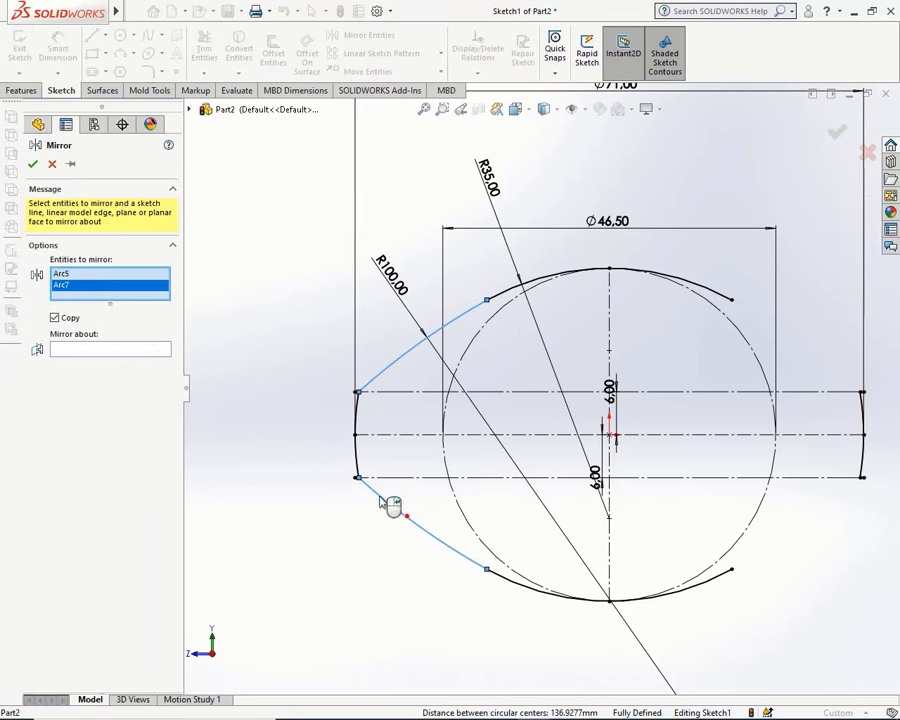
click(110, 348)
click(430, 434)
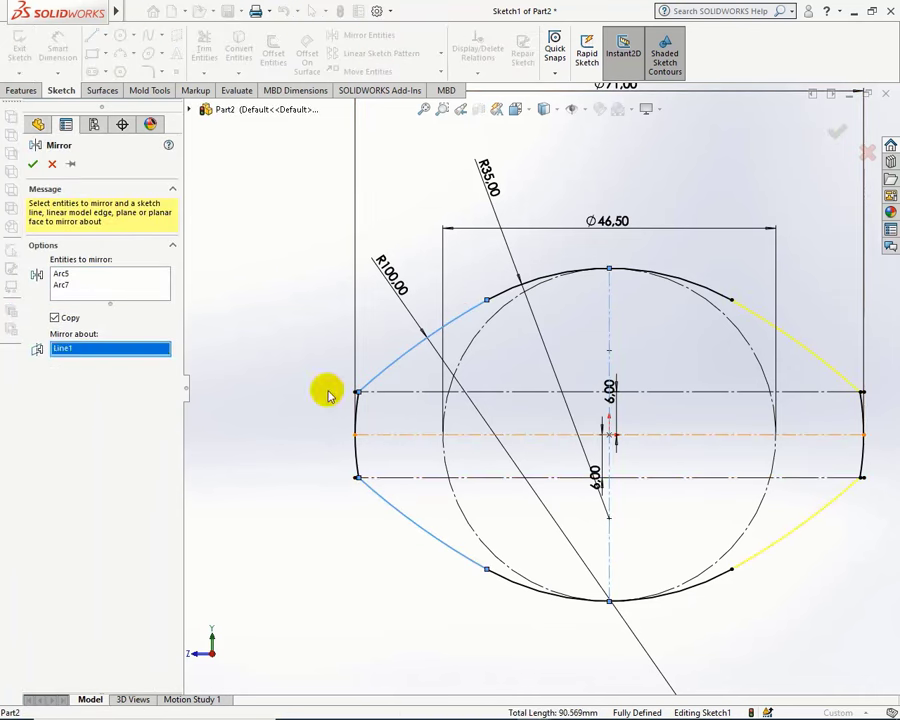
click(33, 165)
Step: Exit the lens-shaped profile sketch and start a Helix/Spiral on the Right Plane
scroll(263, 223, down, 2)
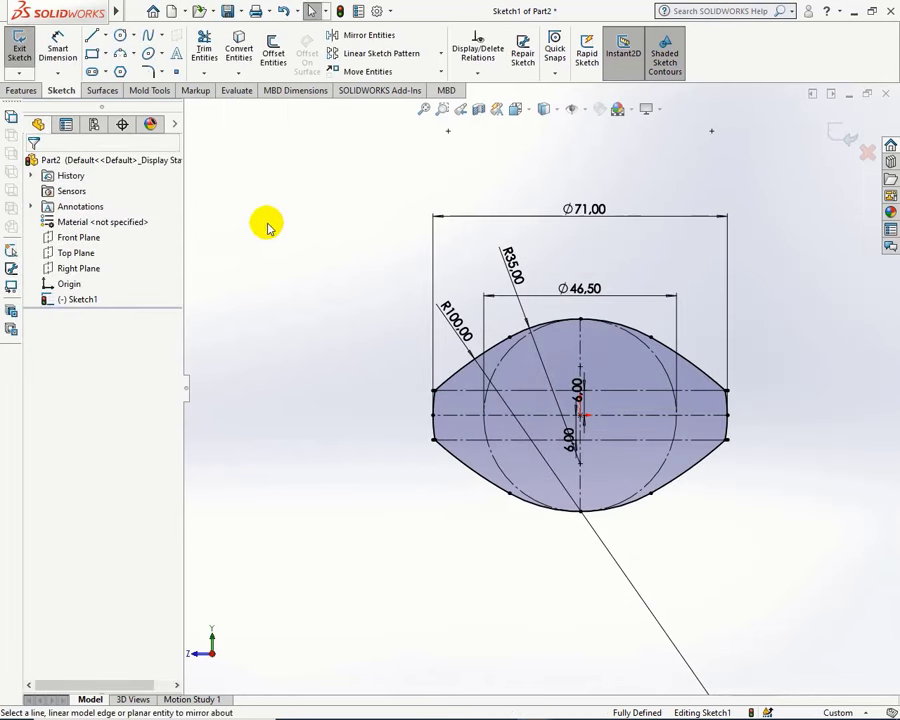
mouse_move(263, 223)
middle_down()
mouse_move(313, 258)
mouse_move(305, 301)
middle_up()
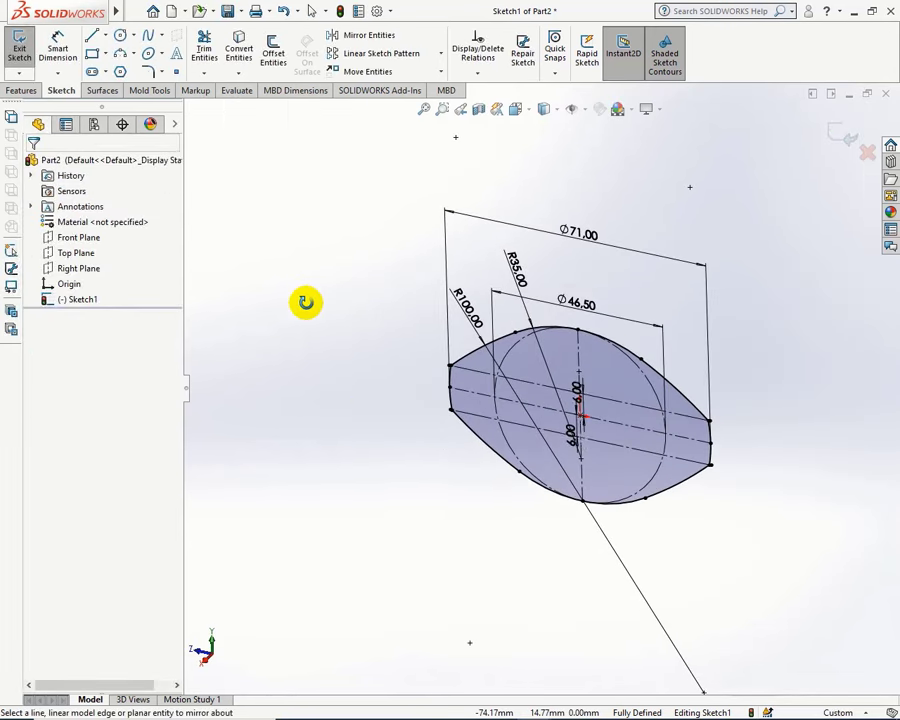
click(848, 137)
middle_drag(739, 266, 718, 281)
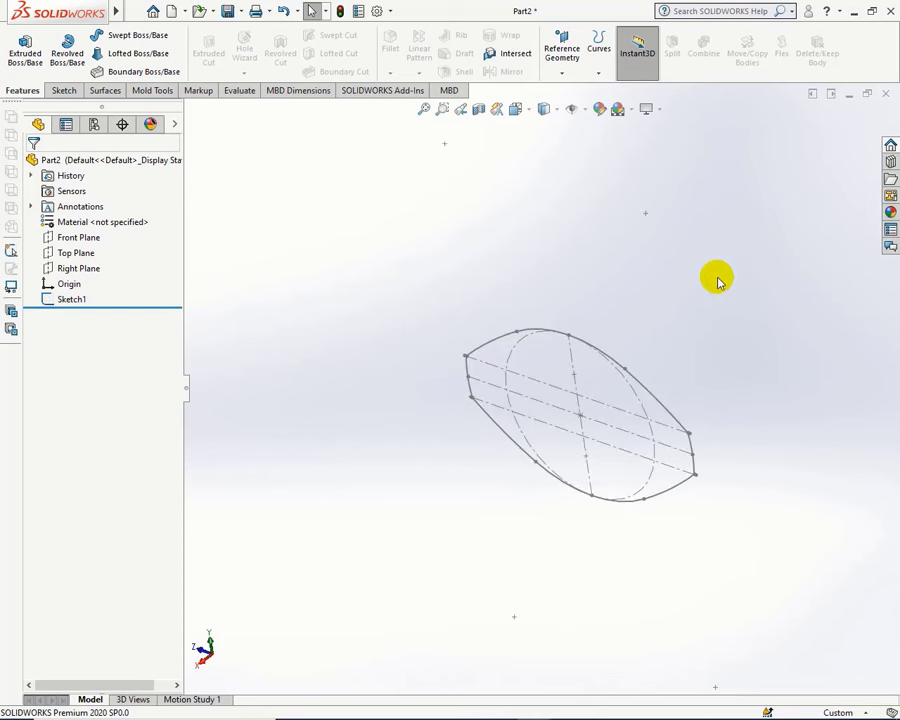
click(66, 268)
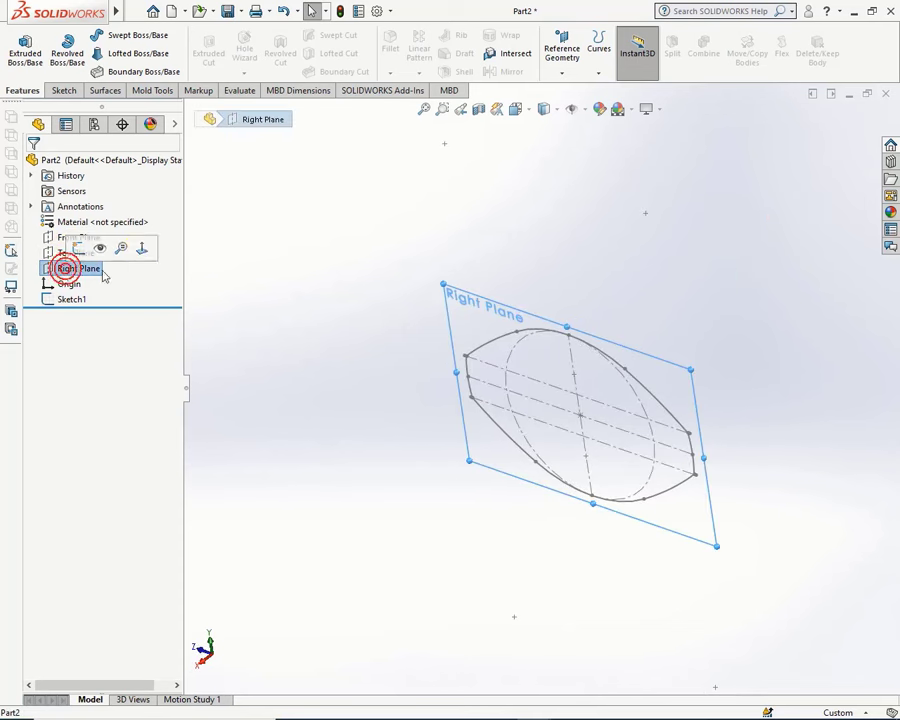
click(600, 74)
click(615, 157)
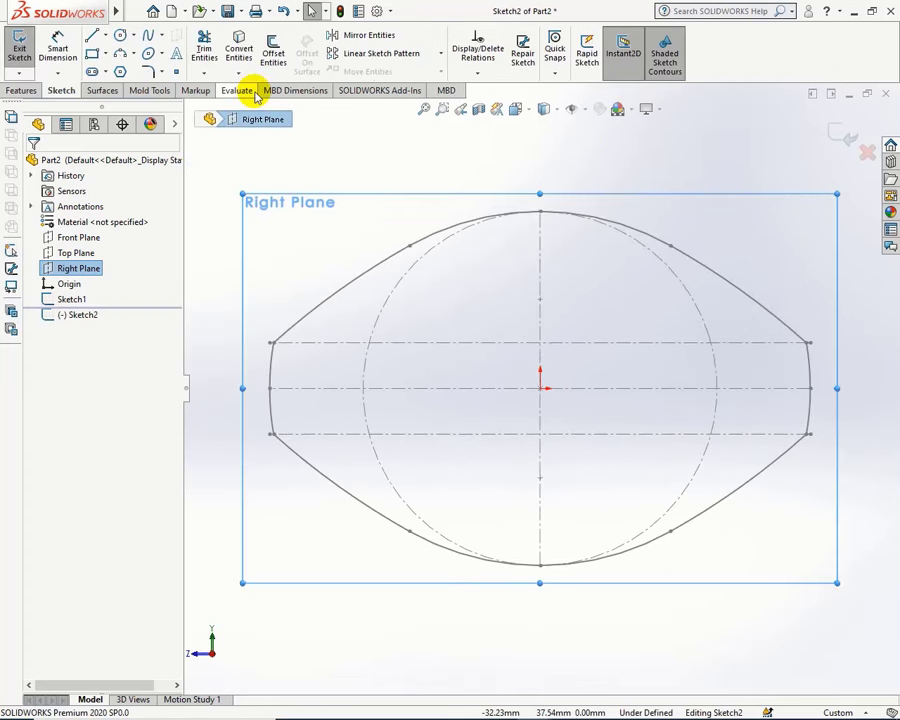
Step: Sketch an origin-centred R35.50 circle reaching the profile's outer vertex for the helix
click(119, 38)
click(540, 388)
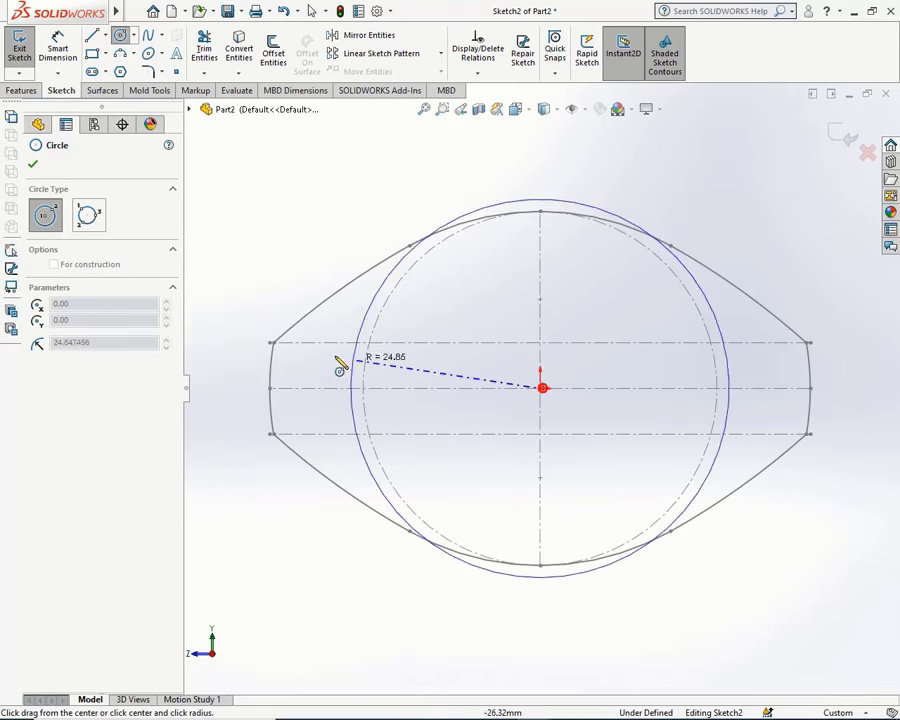
click(283, 345)
click(282, 344)
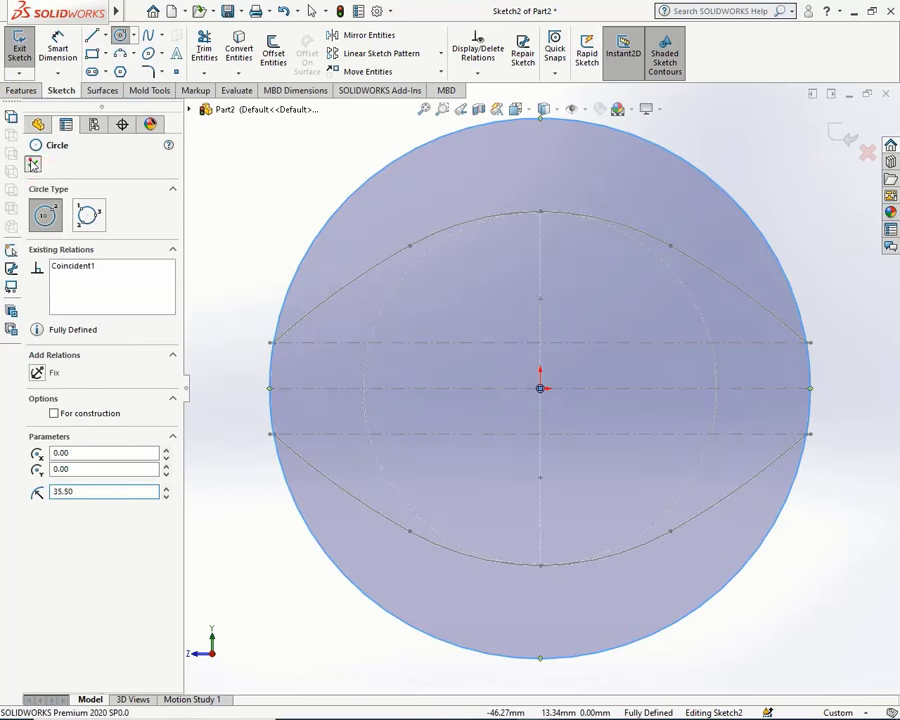
key(Escape)
key(f)
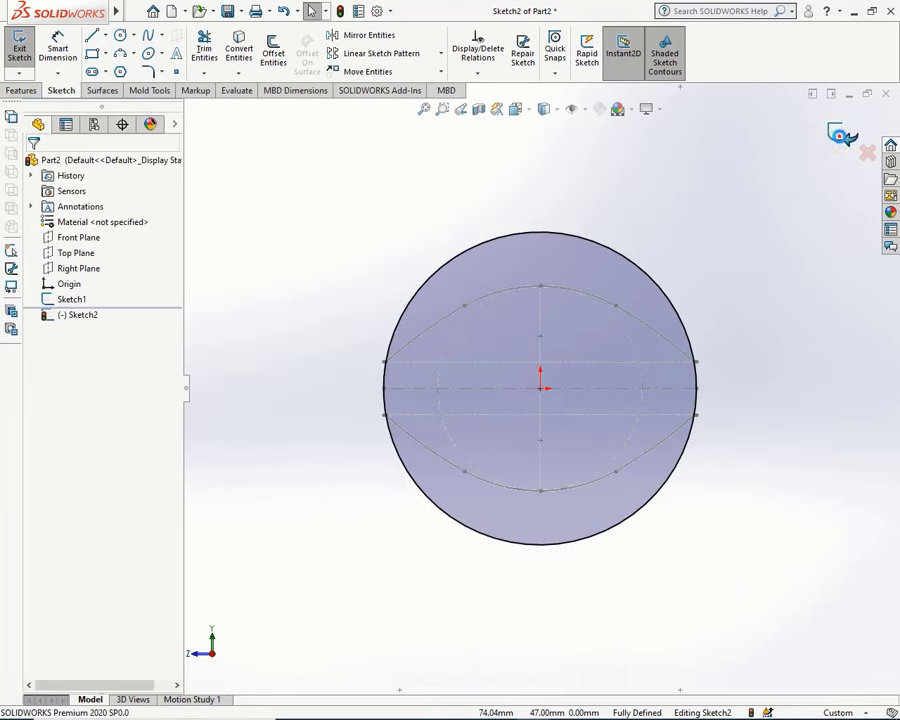
scroll(838, 134, down, 3)
scroll(800, 180, up, 4)
mouse_move(780, 194)
middle_down()
mouse_move(686, 220)
mouse_move(681, 241)
middle_up()
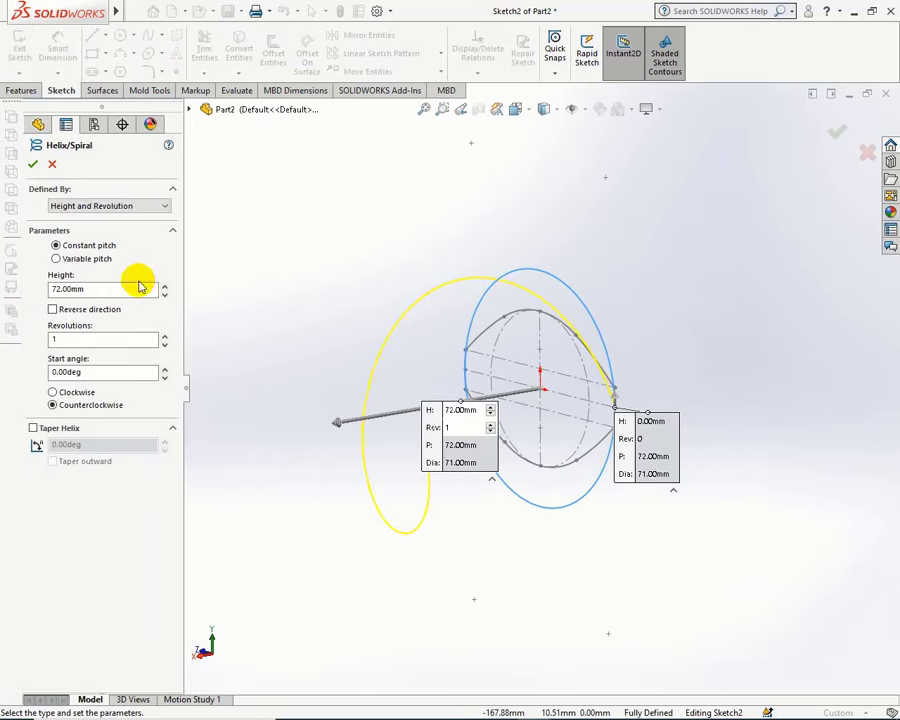
Step: Reverse the helix direction, keeping 72 mm height and one revolution, and accept Helix/Spiral1
click(52, 310)
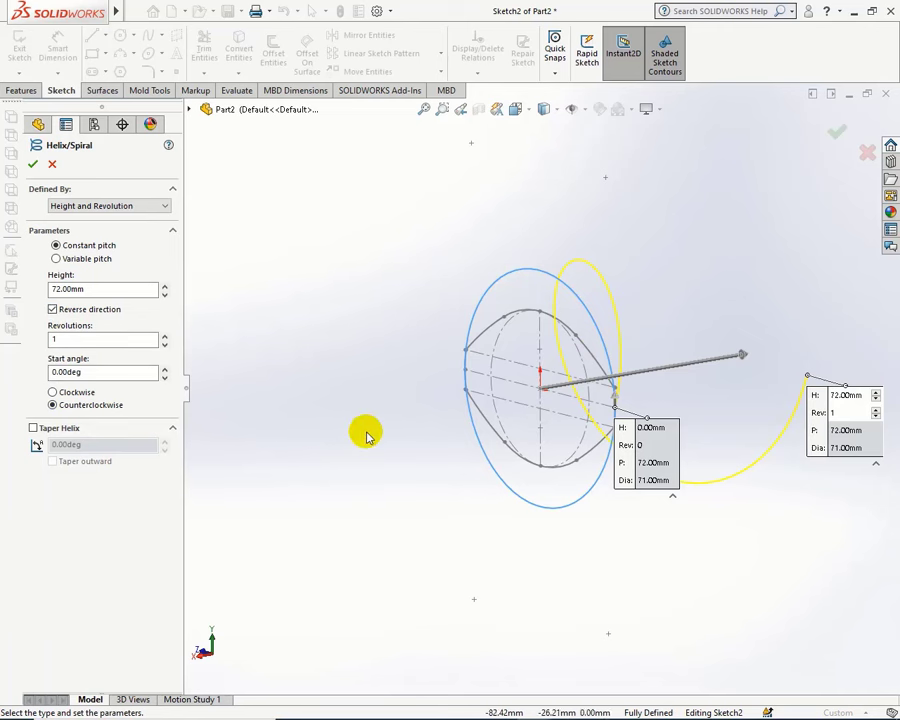
middle_drag(364, 432, 336, 450)
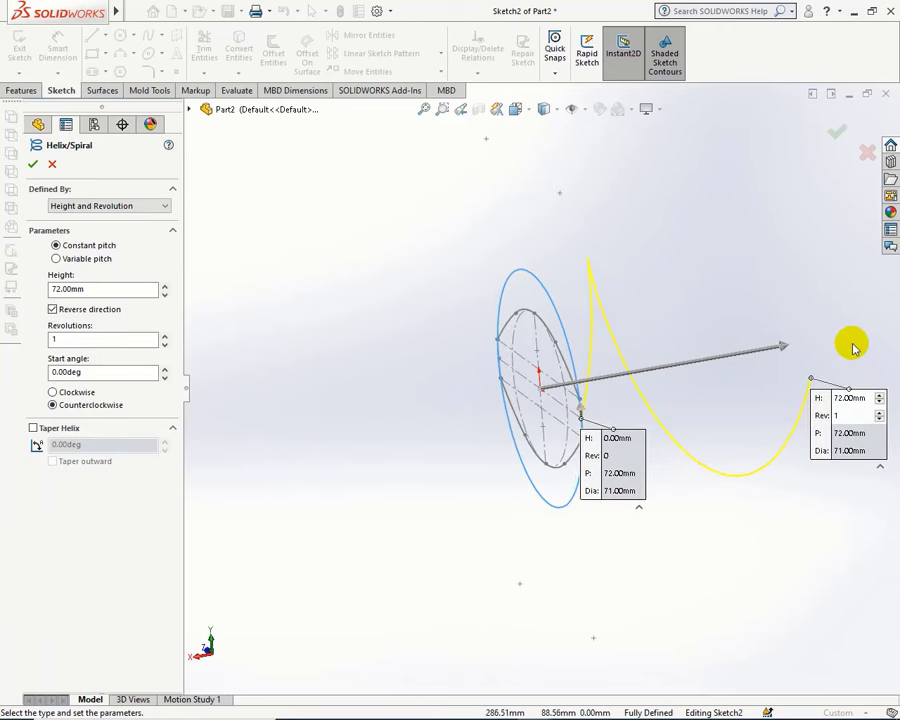
scroll(853, 347, down, 2)
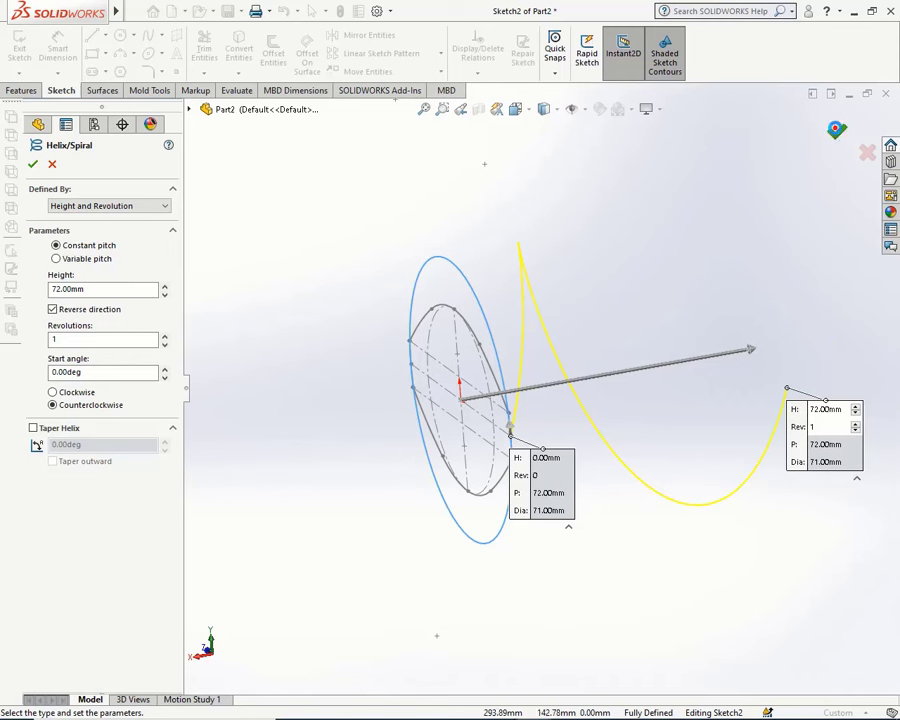
click(836, 128)
middle_drag(722, 249, 594, 275)
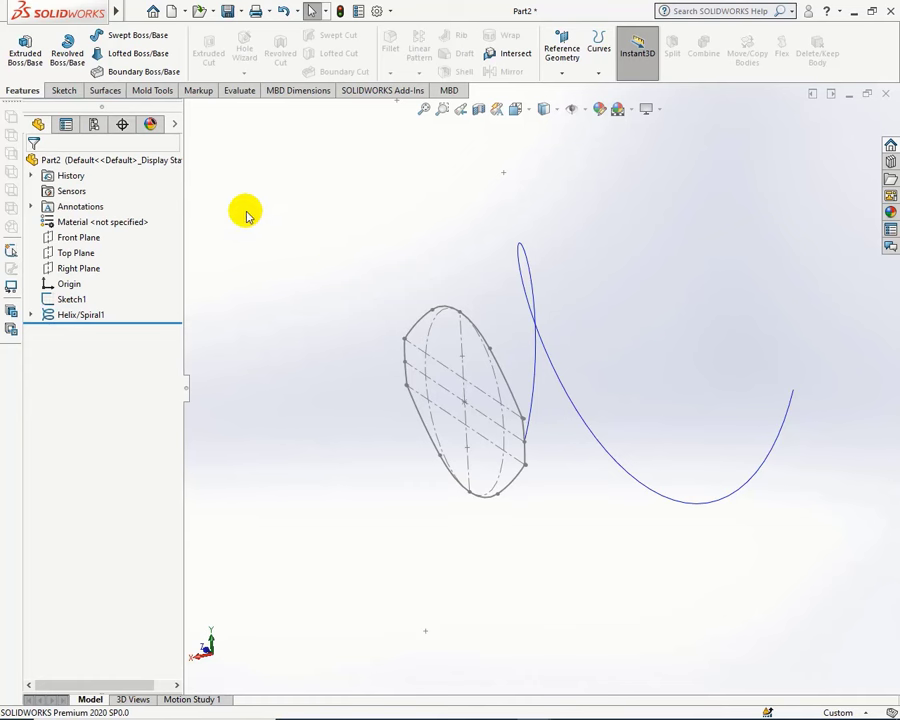
Step: Set up a Swept Boss/Base with Sketch1 as profile and Helix/Spiral1 as path
click(119, 38)
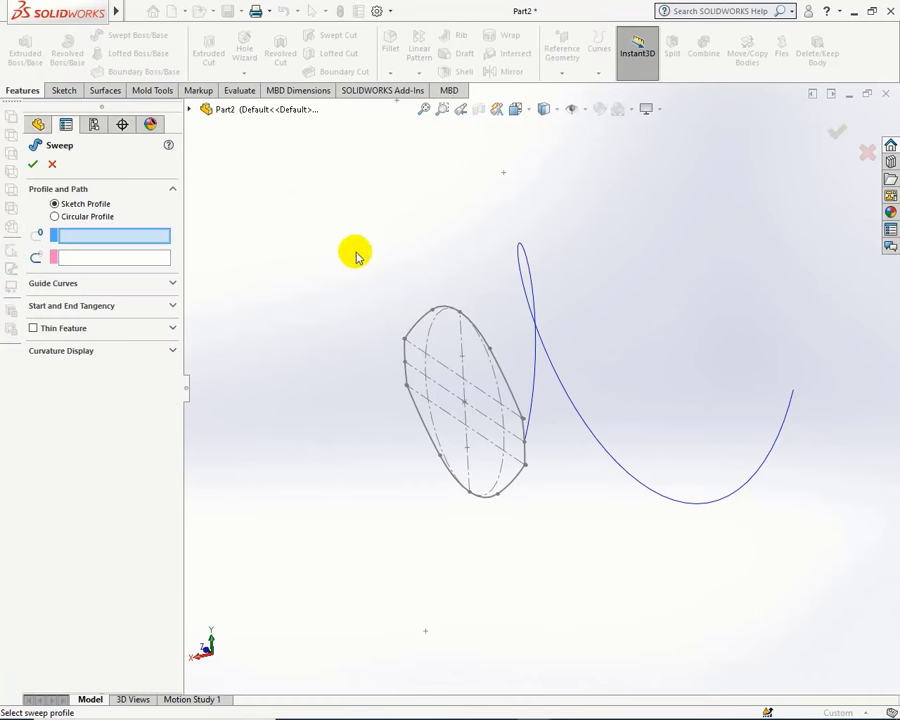
click(417, 321)
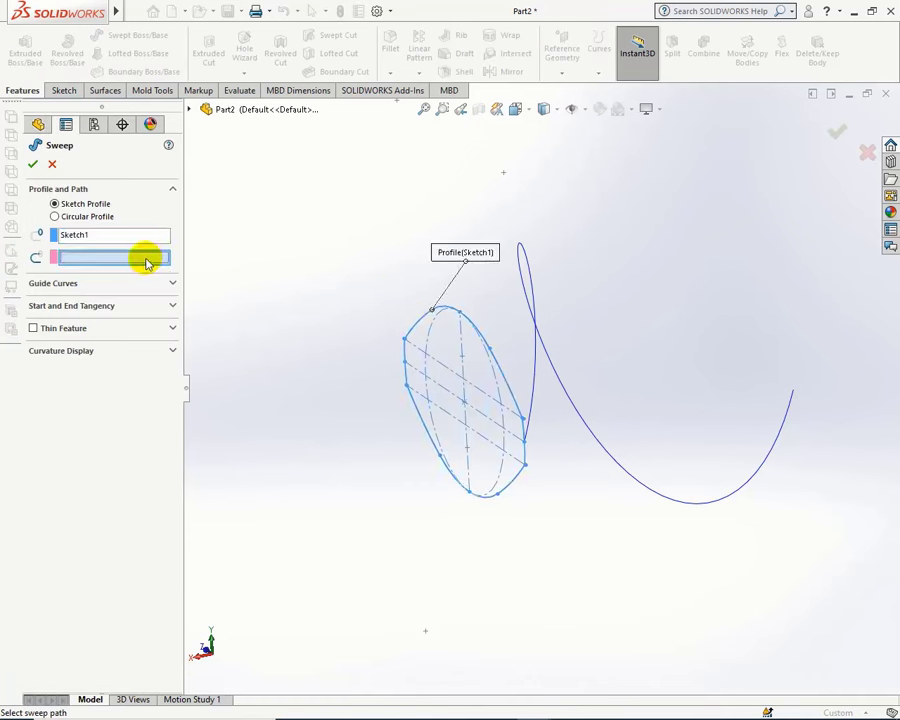
click(570, 398)
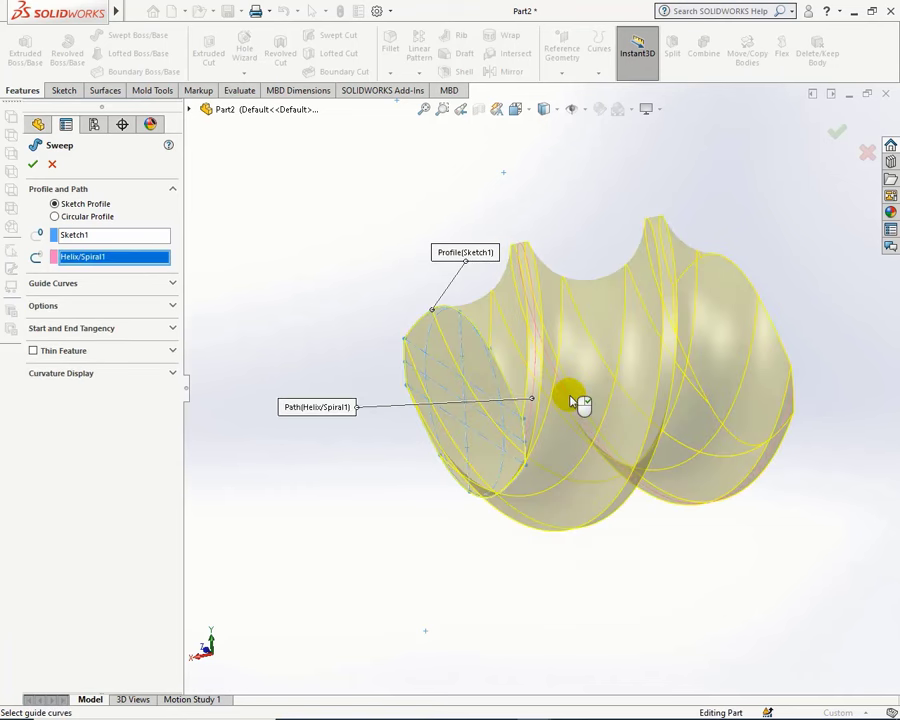
Step: Finish the sweep, then sketch a Ø38 circle at the origin on the body's end face
click(34, 163)
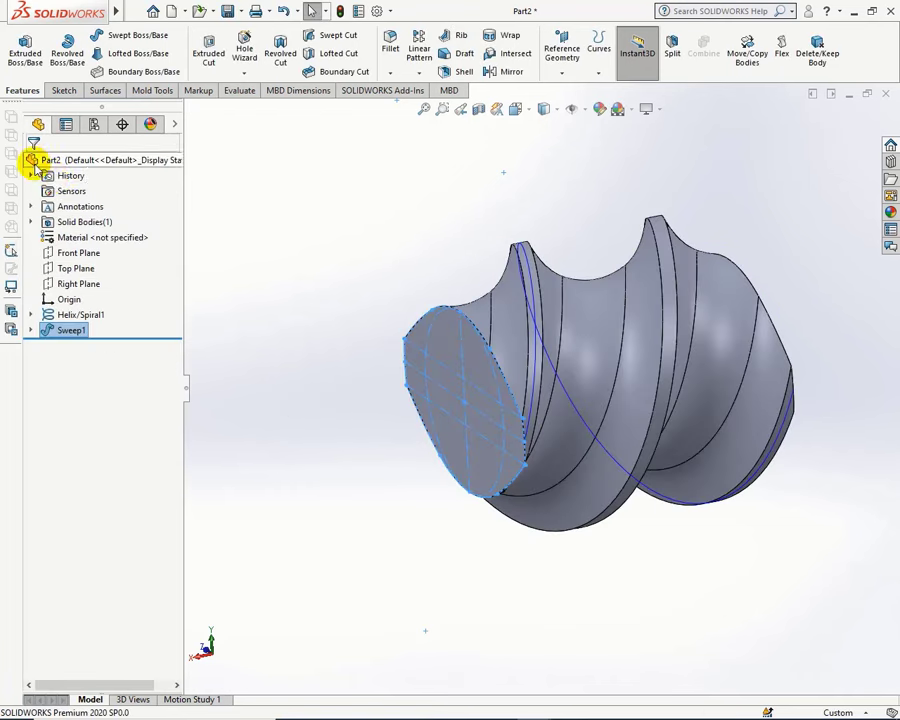
click(465, 400)
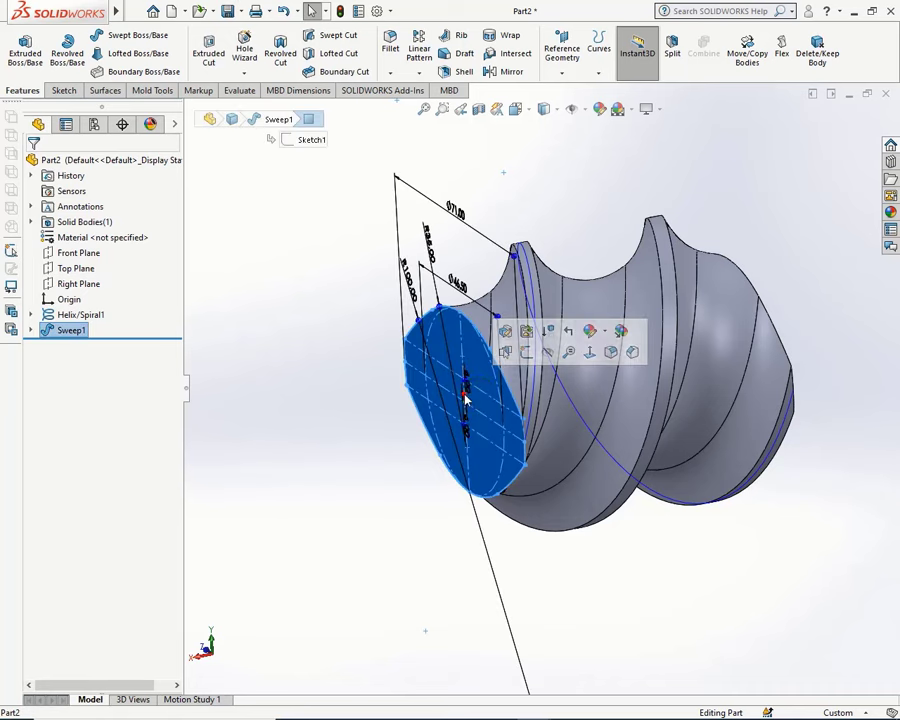
click(524, 350)
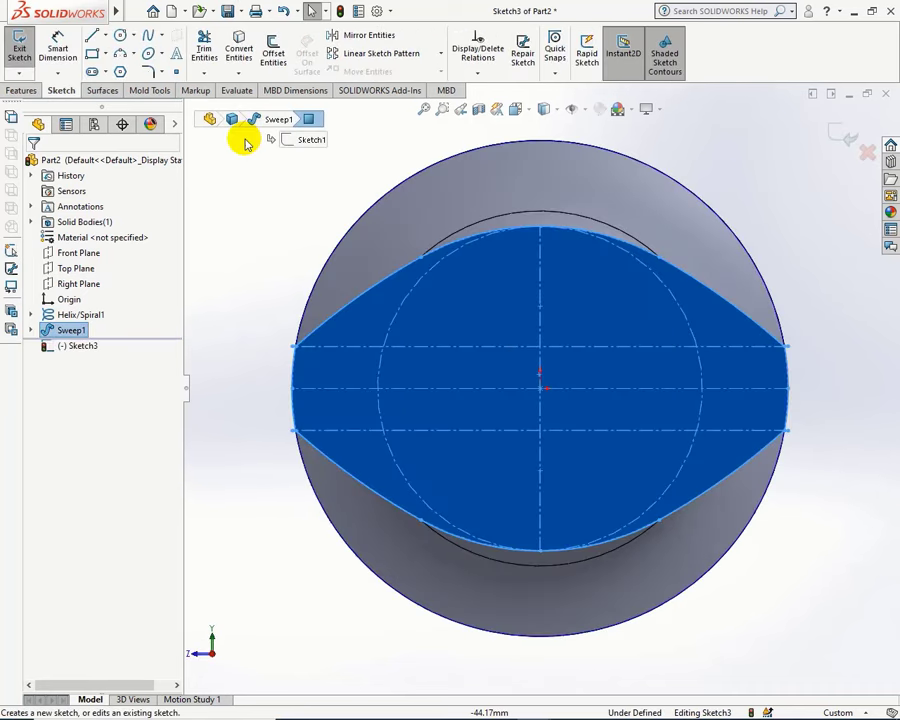
click(120, 35)
click(537, 390)
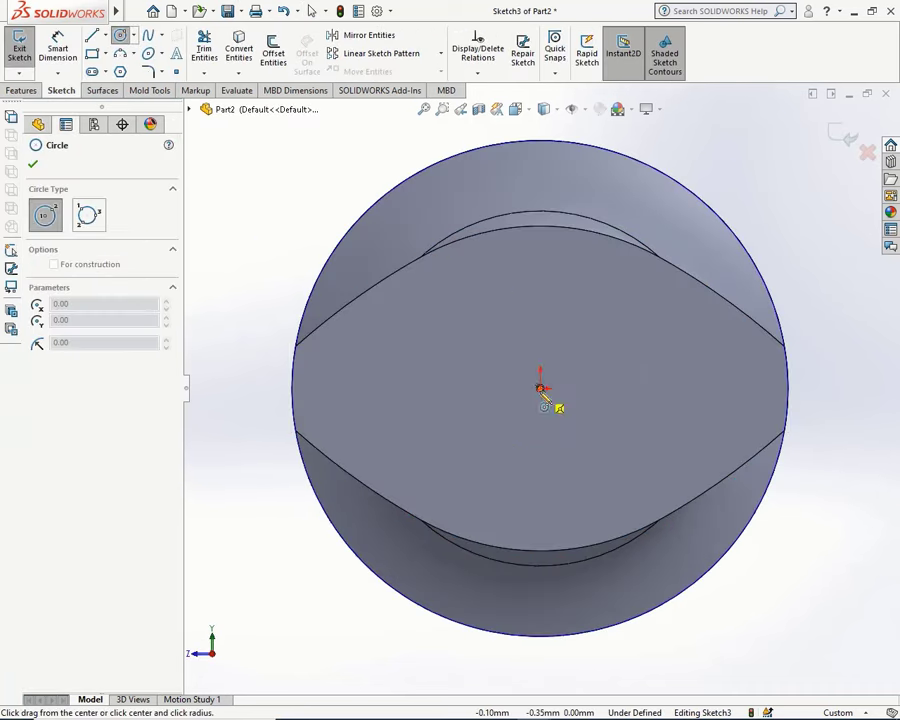
click(563, 258)
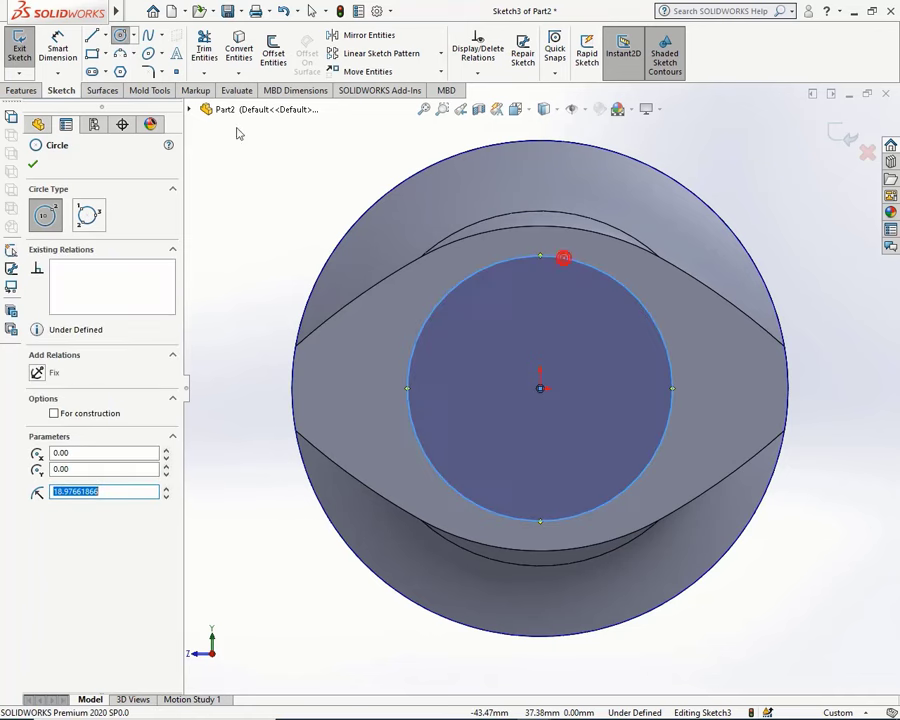
click(57, 45)
click(558, 256)
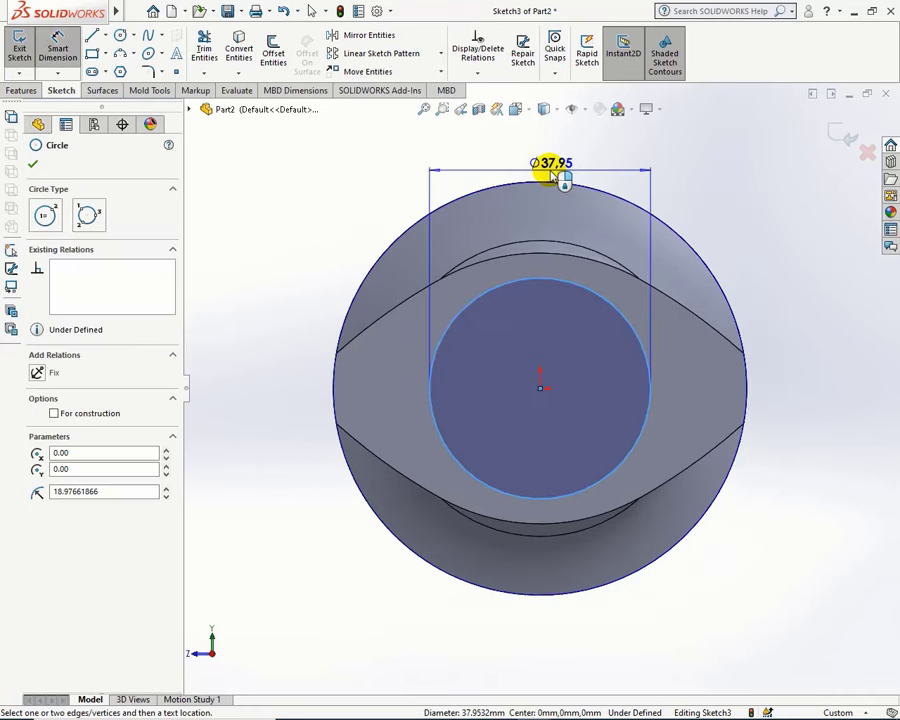
click(544, 157)
text(38)
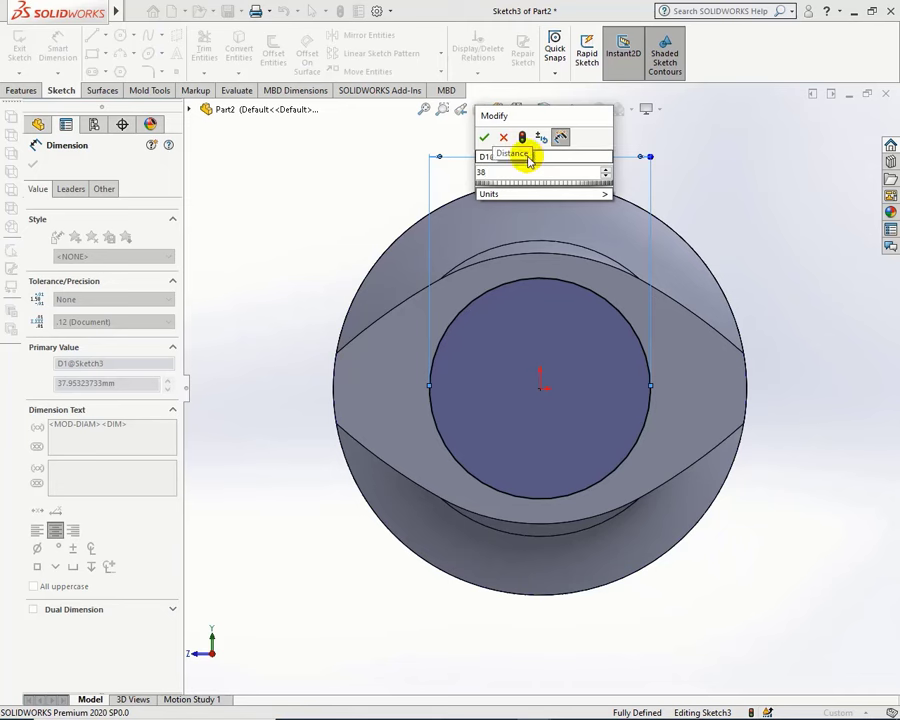
click(484, 138)
click(33, 163)
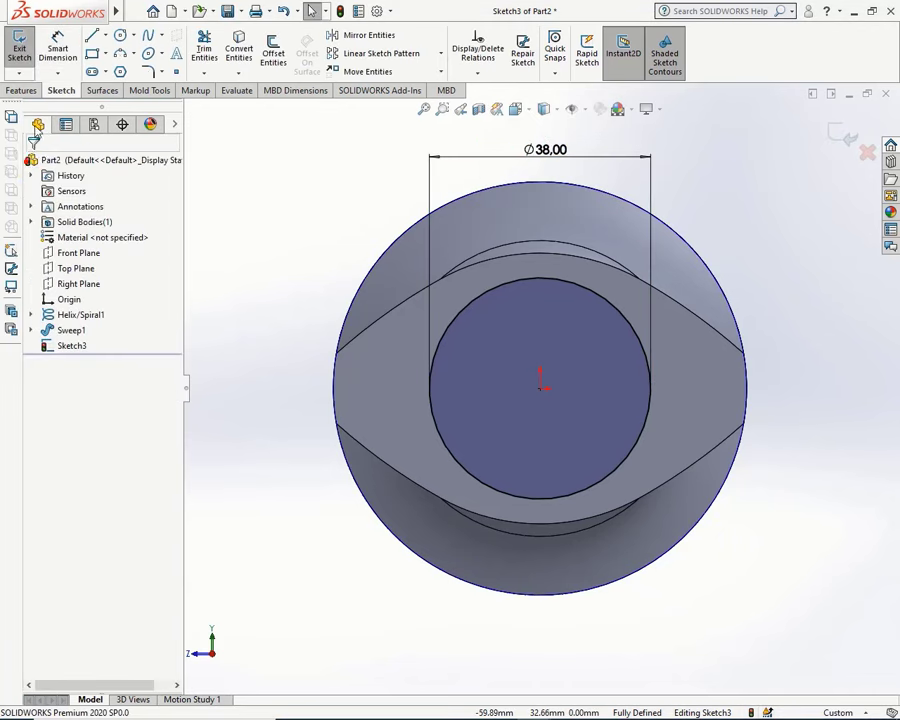
Step: Extrude-cut the Ø38 circle Through All to bore the twisted body
click(24, 91)
click(209, 55)
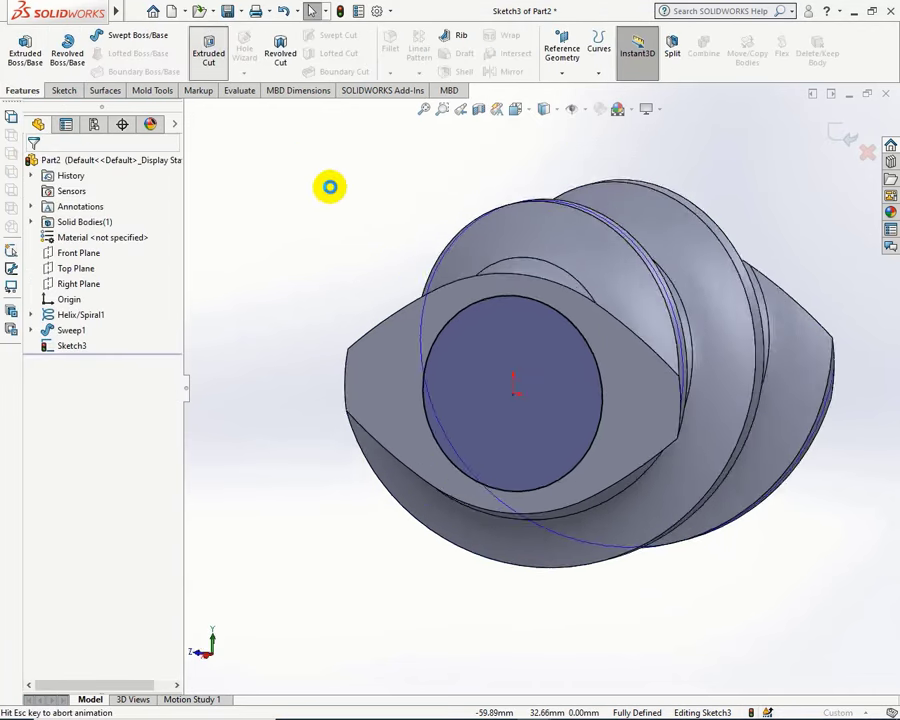
click(105, 248)
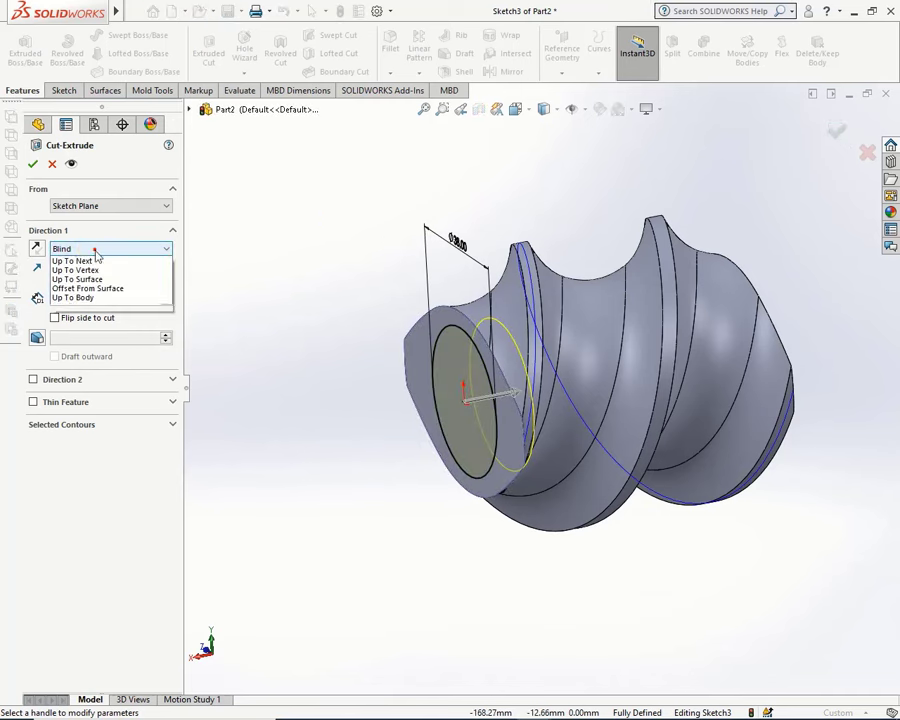
click(93, 268)
click(33, 165)
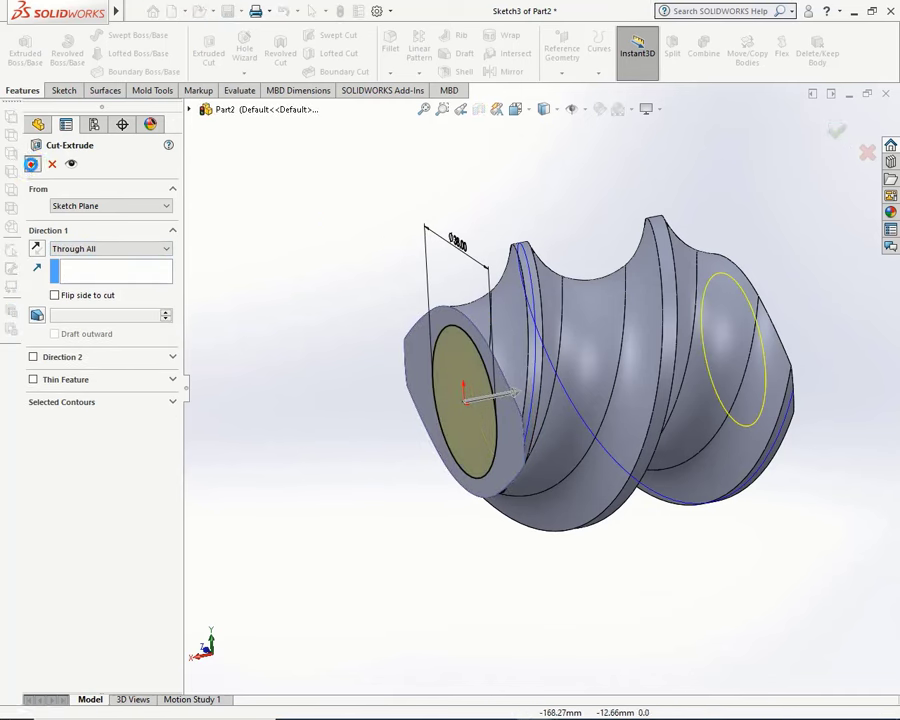
mouse_move(426, 248)
middle_down()
mouse_move(297, 250)
mouse_move(434, 238)
mouse_move(430, 312)
middle_up()
click(418, 370)
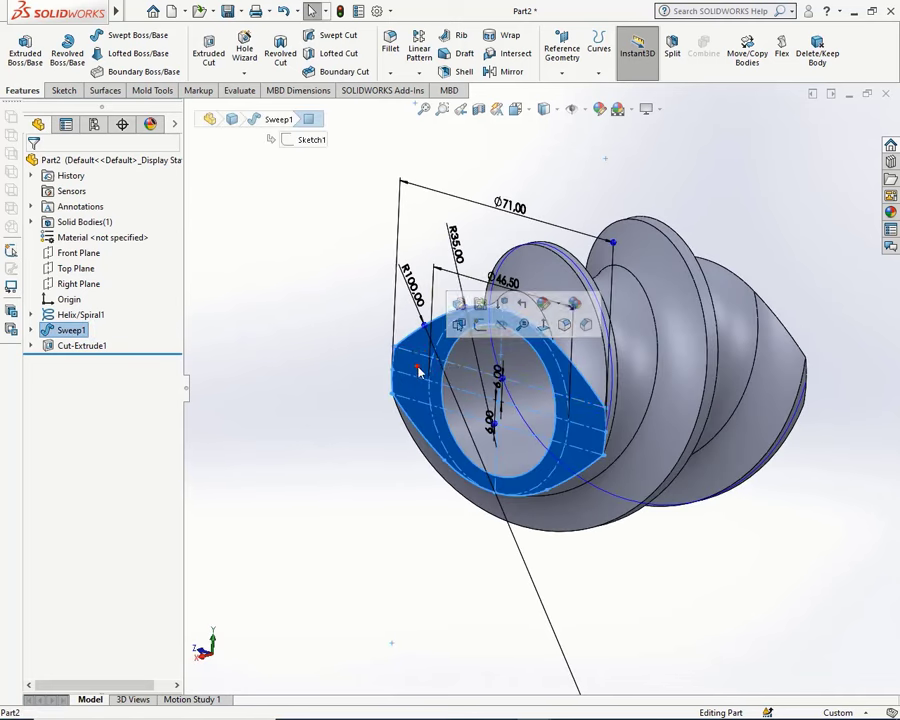
Step: Start a new sketch on the end face with an origin-centred construction circle
click(480, 324)
click(259, 222)
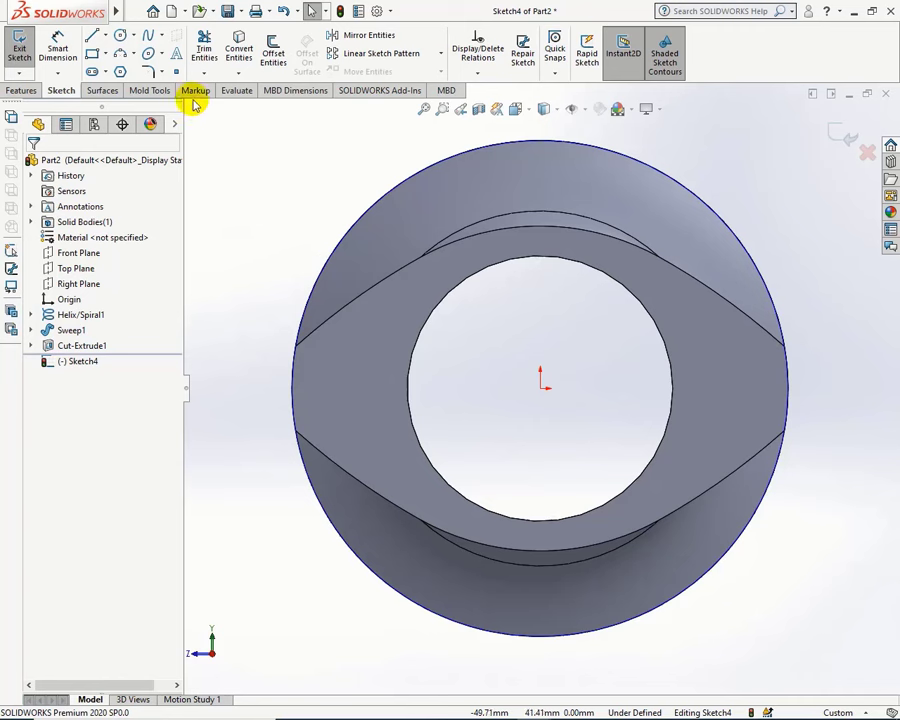
click(121, 36)
click(540, 388)
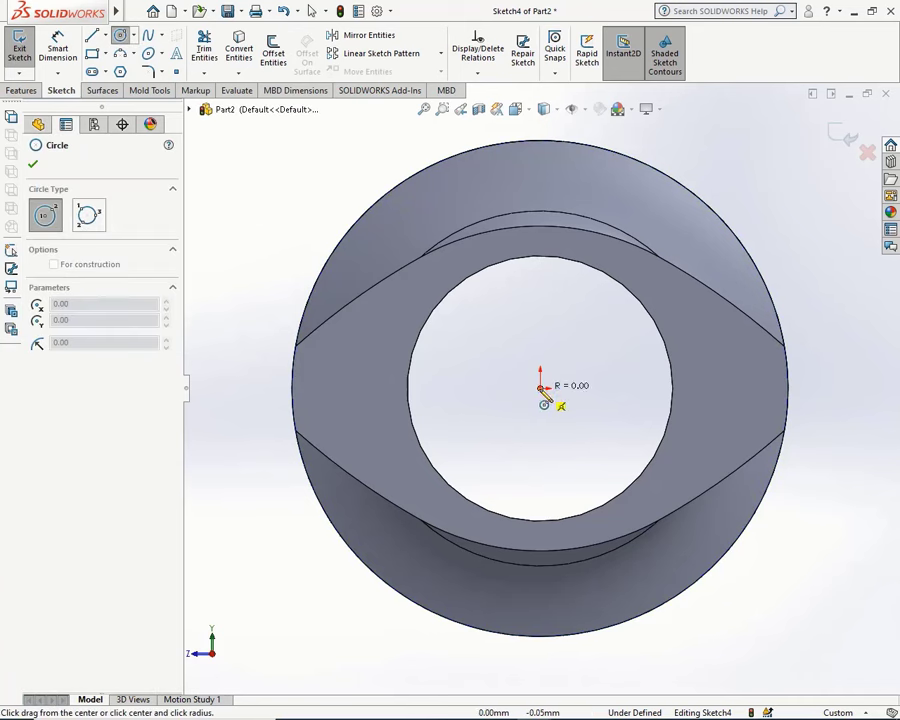
click(386, 374)
click(62, 414)
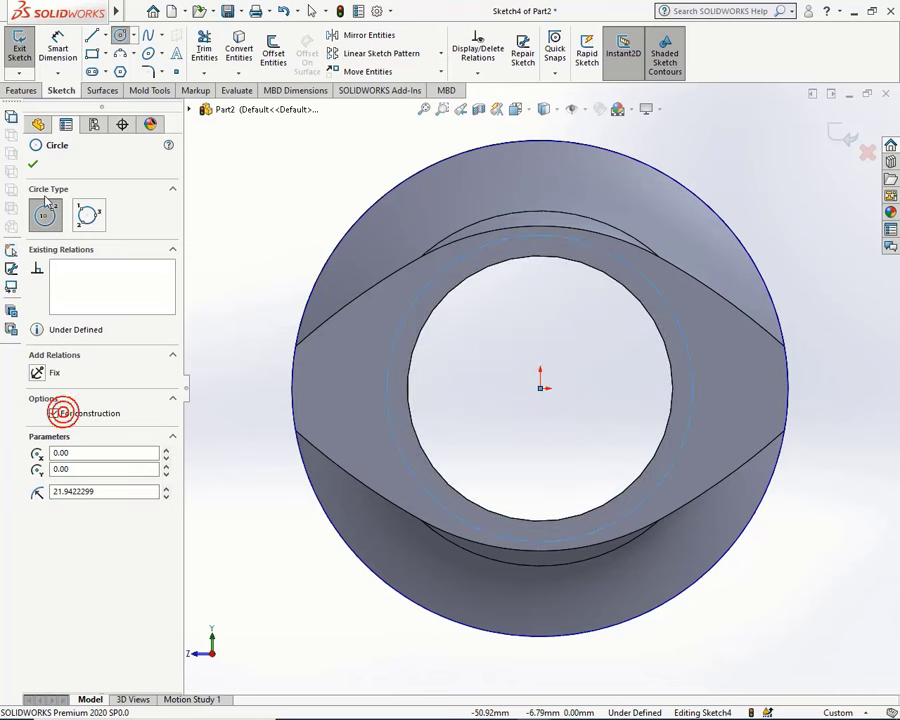
click(33, 166)
Step: Dimension the construction circle to Ø42 mm
click(58, 45)
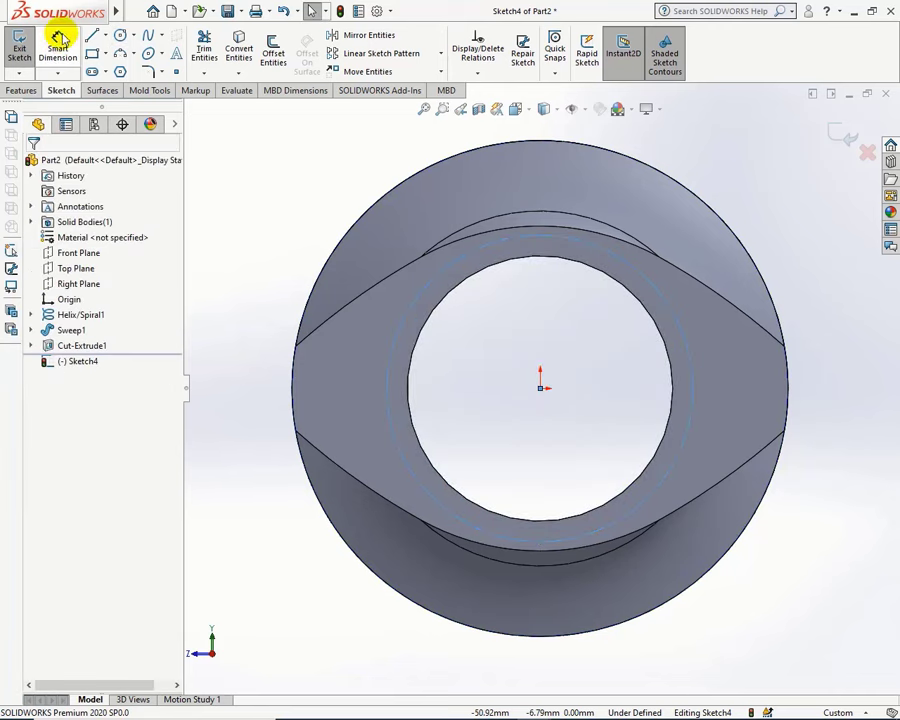
click(450, 282)
key(z)
click(548, 168)
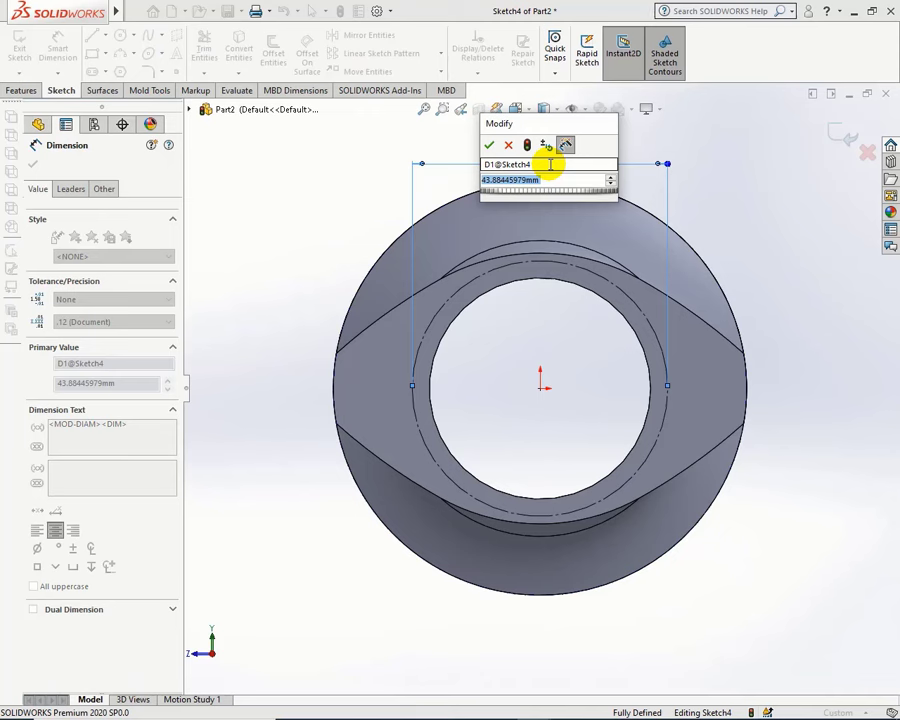
text(42)
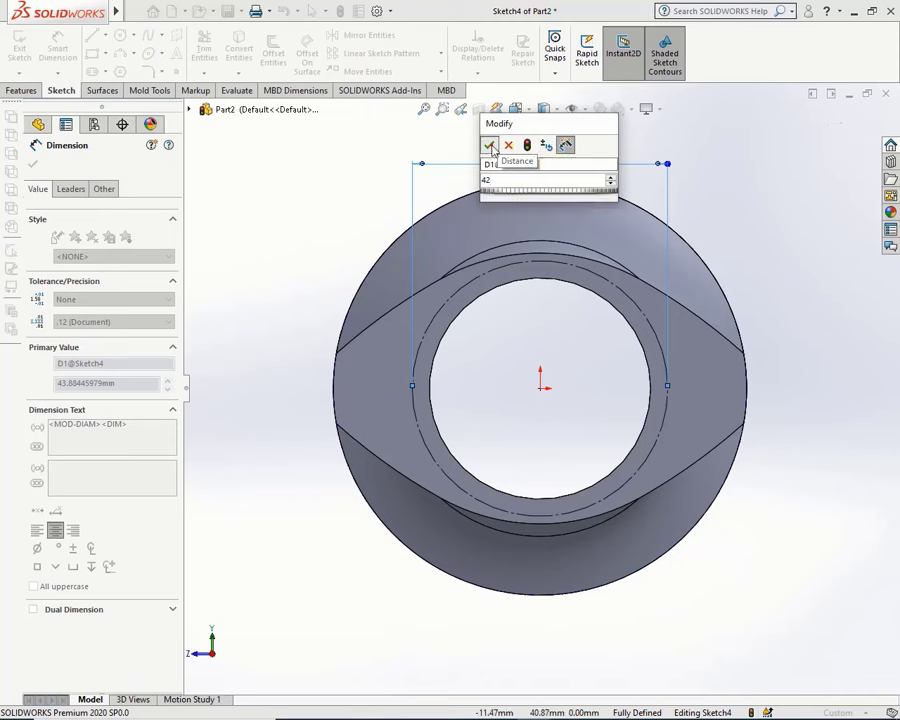
click(489, 146)
click(362, 220)
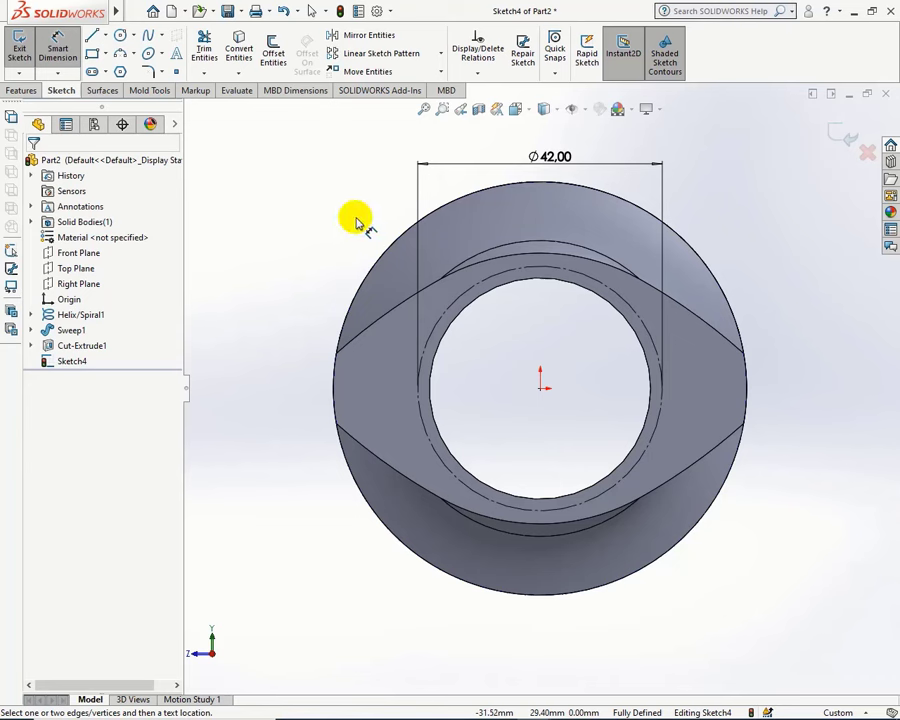
click(104, 36)
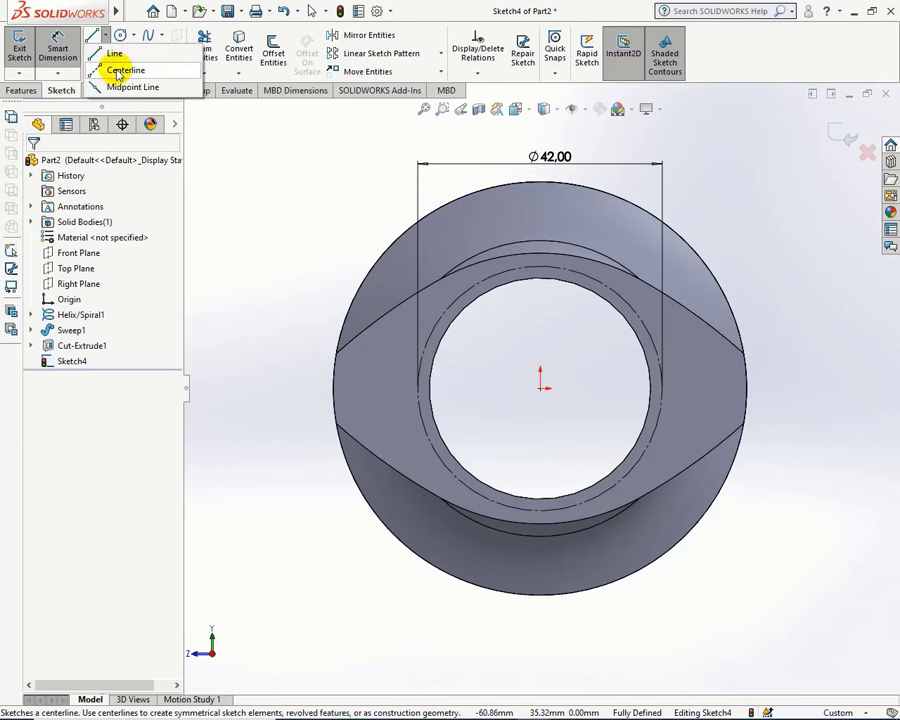
Step: Draw a horizontal centerline from the origin to the circle's left edge
click(114, 66)
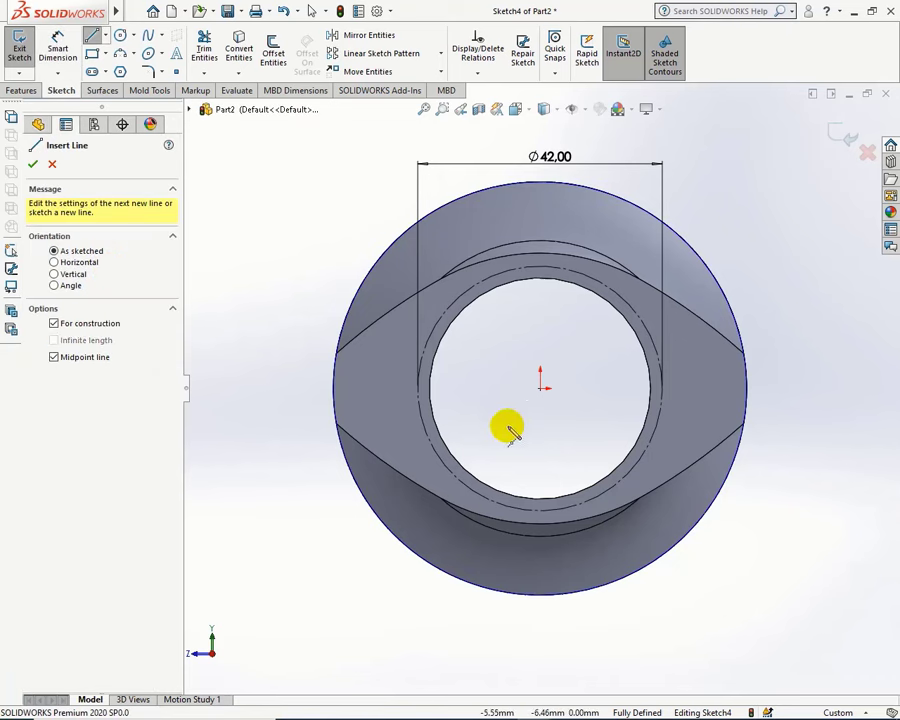
click(540, 388)
scroll(500, 390, down, 2)
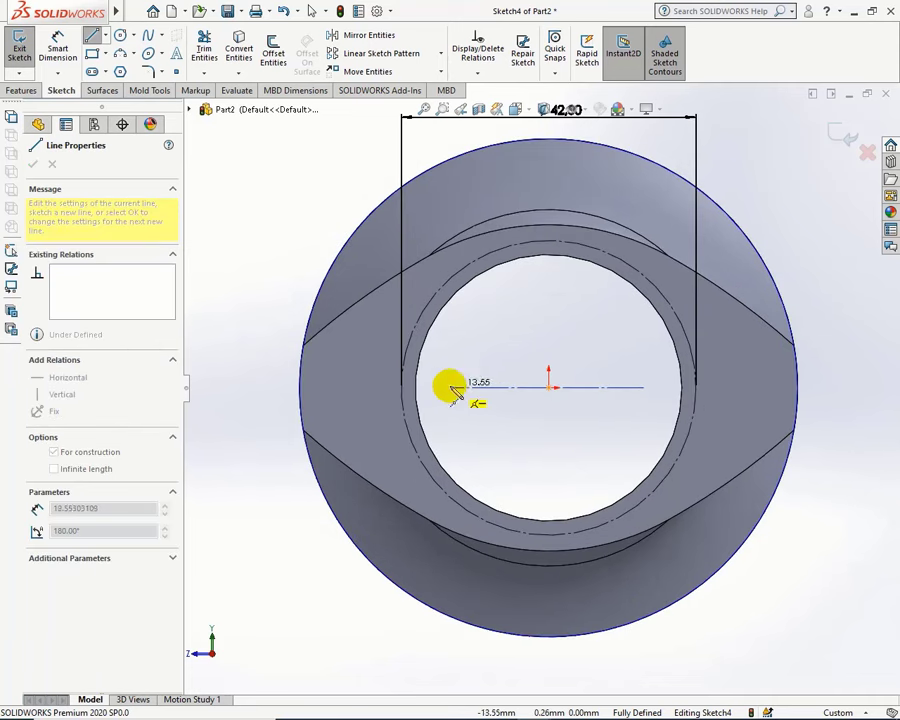
click(400, 388)
right_click(401, 389)
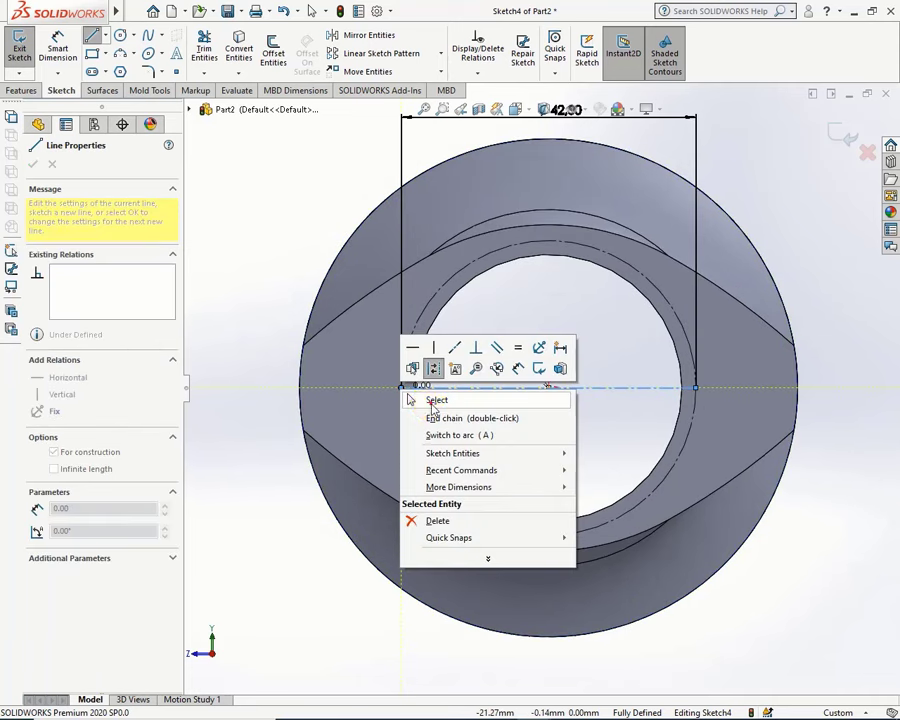
click(433, 401)
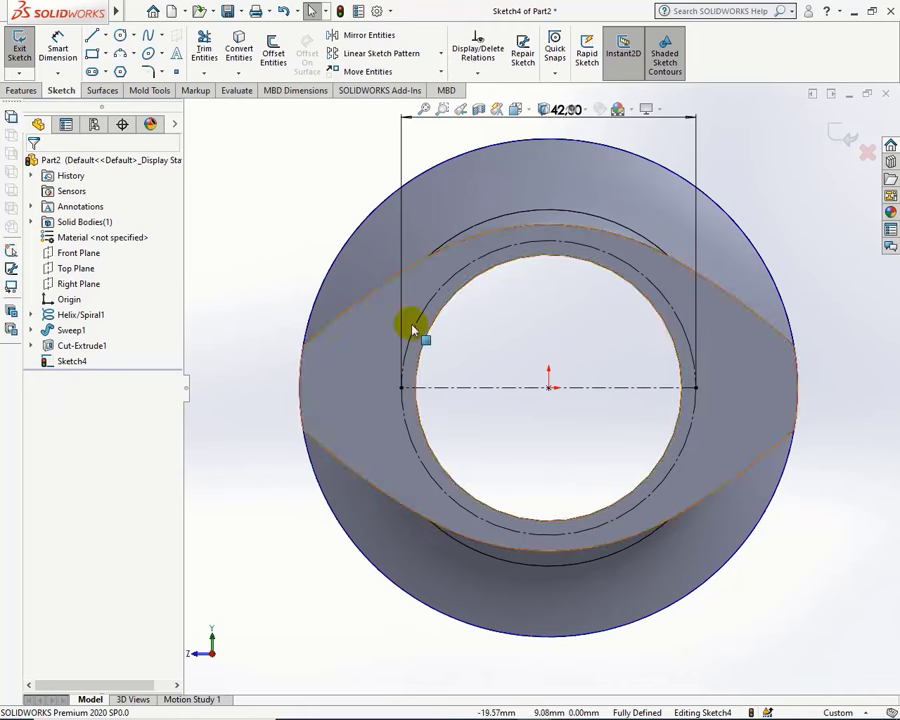
Step: Offset the centerline 1.50 mm to both sides
click(273, 50)
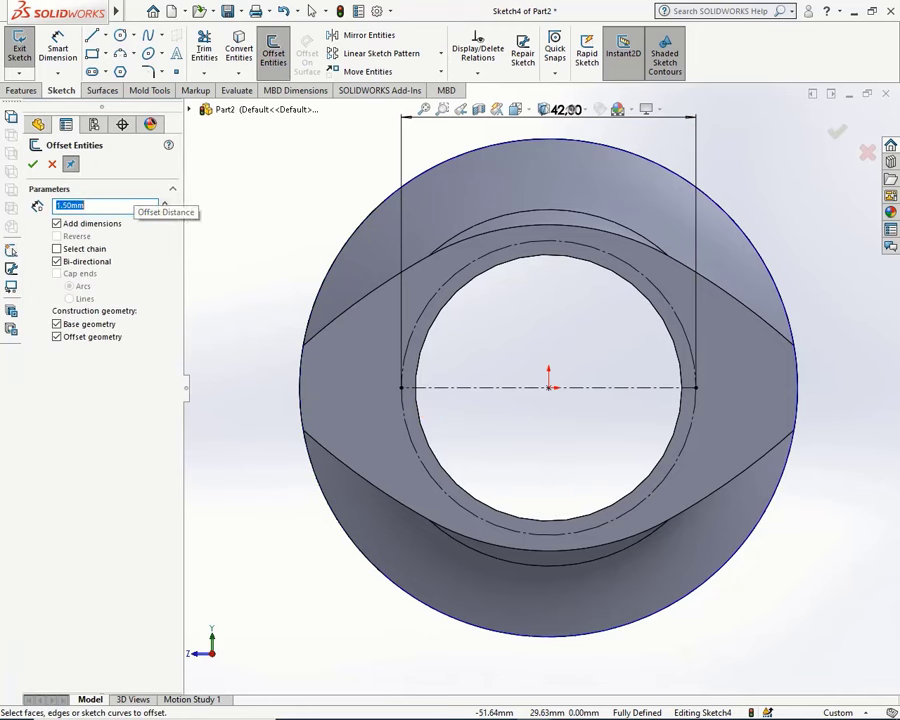
click(476, 388)
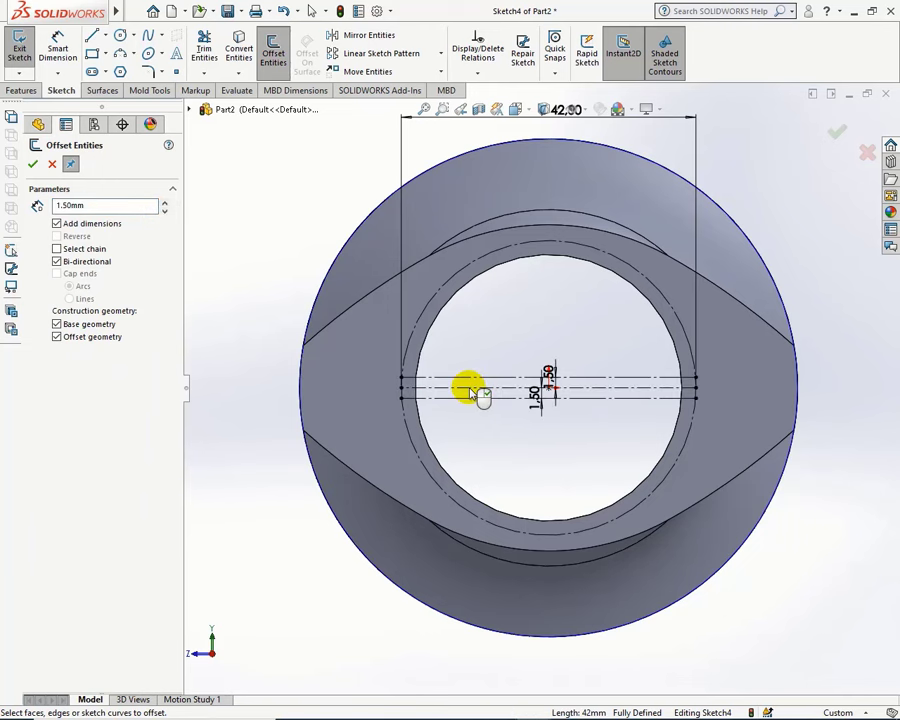
click(33, 163)
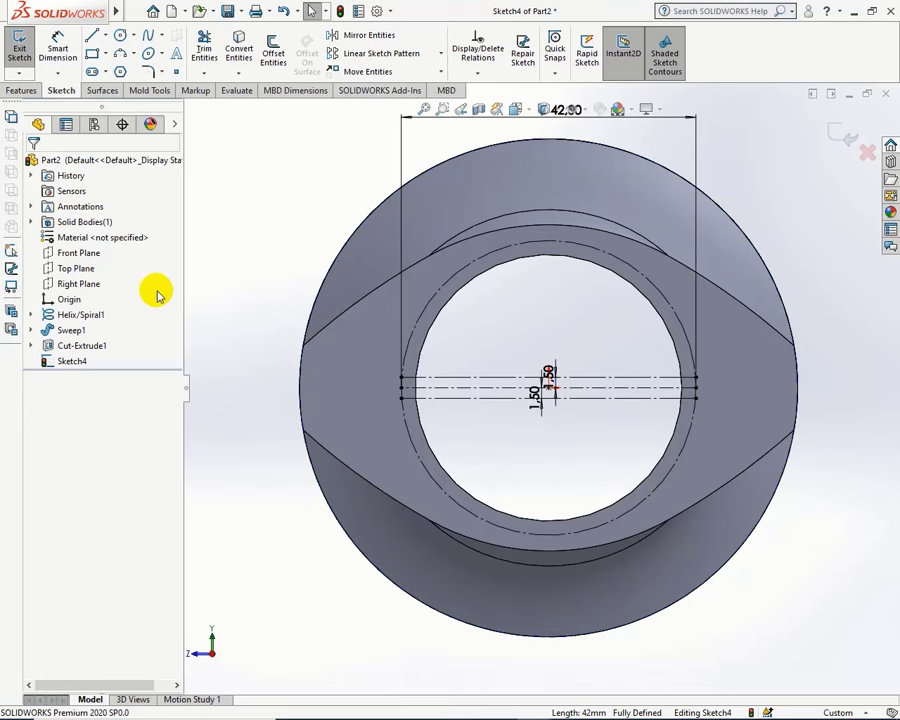
Step: Convert the bore's inner edge into the sketch and trim away the unneeded part
scroll(530, 360, down, 3)
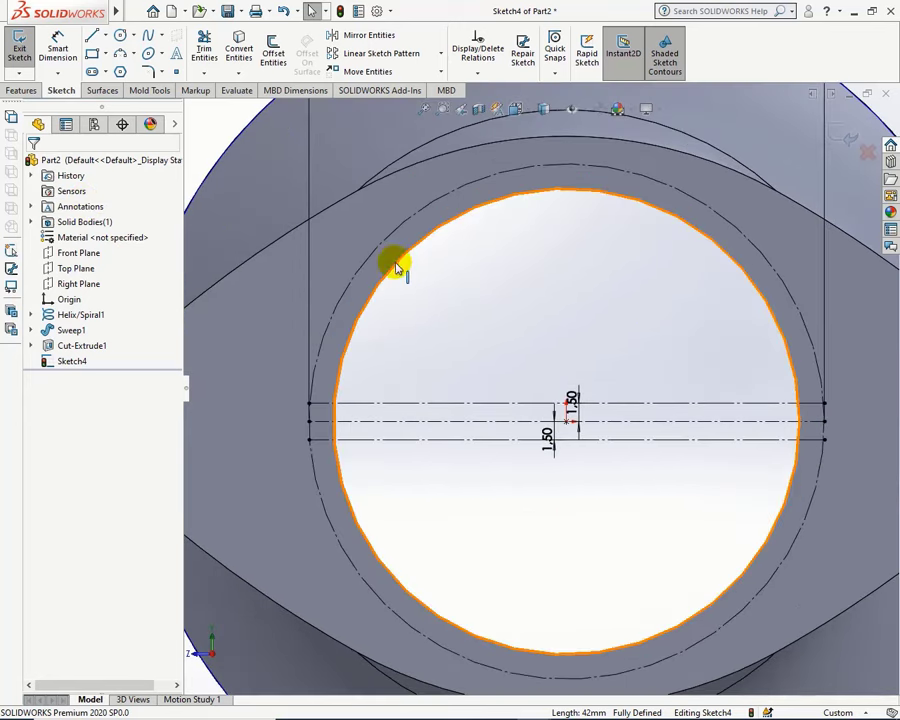
click(397, 268)
click(238, 48)
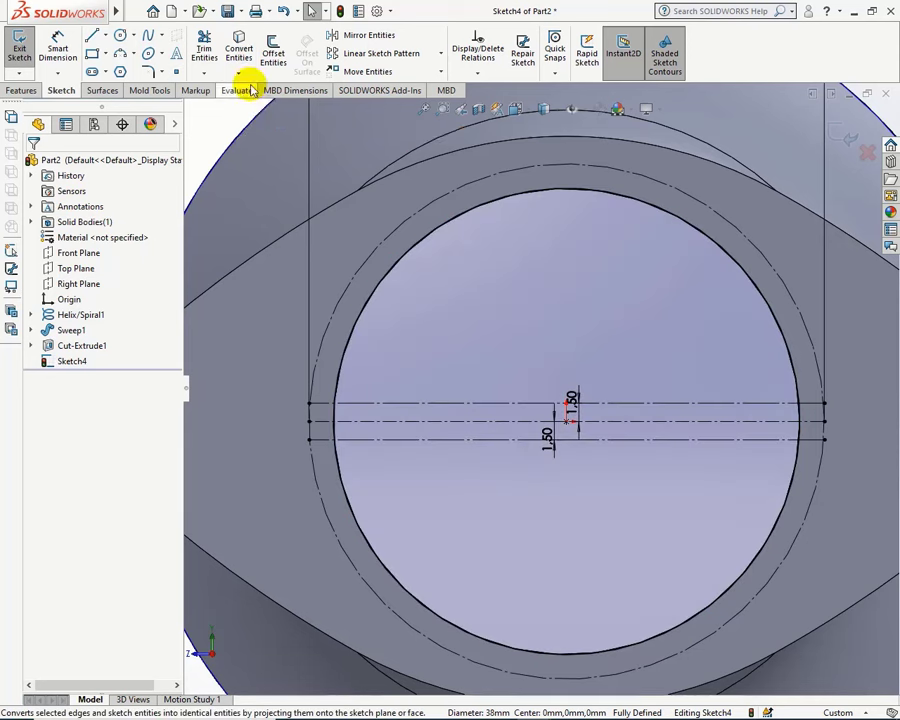
click(204, 48)
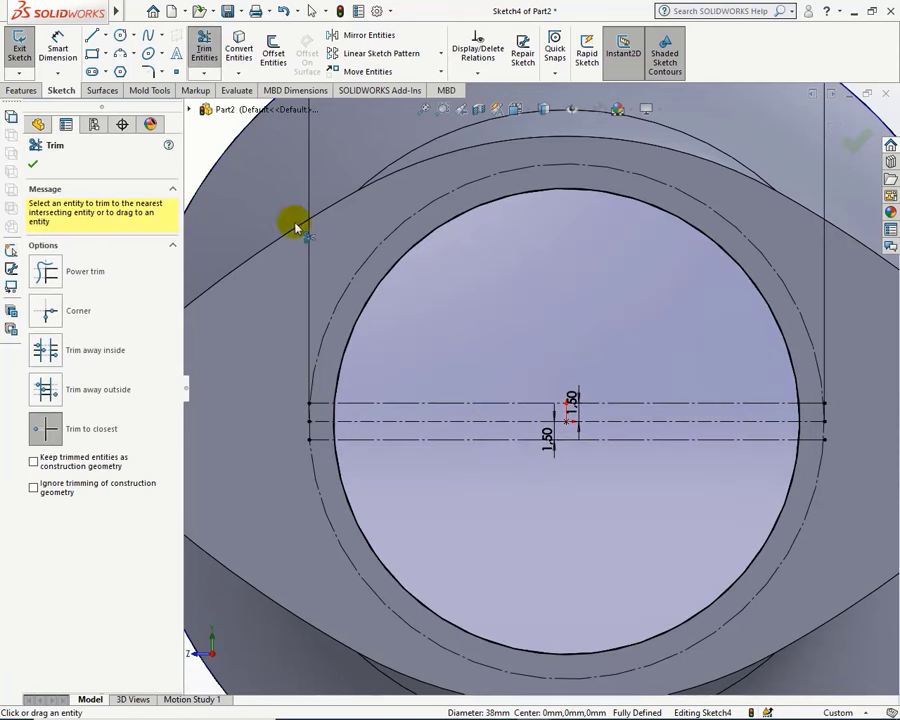
click(374, 297)
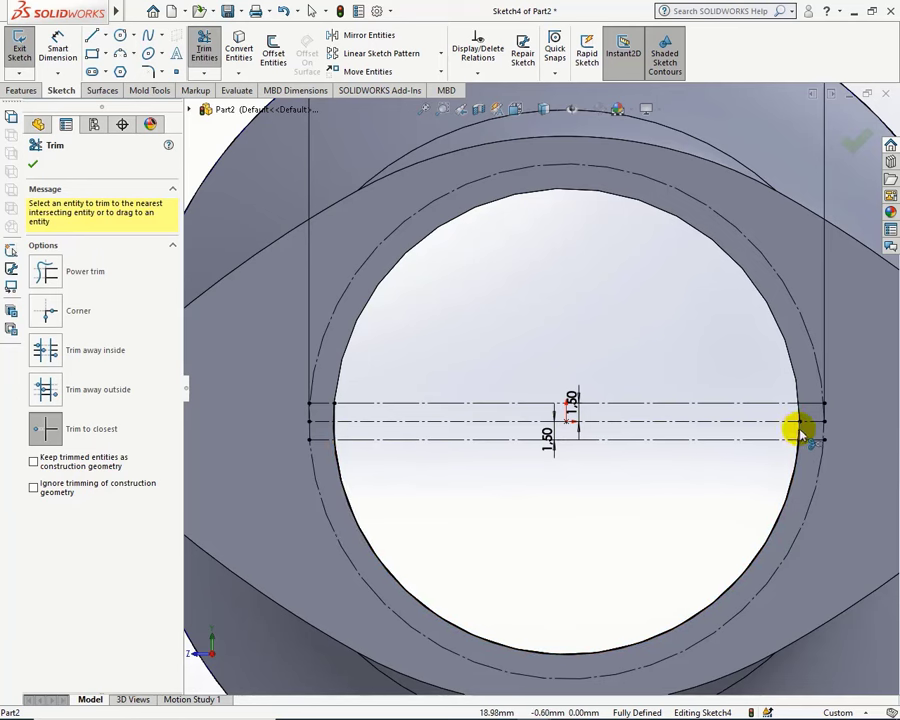
scroll(361, 455, down, 5)
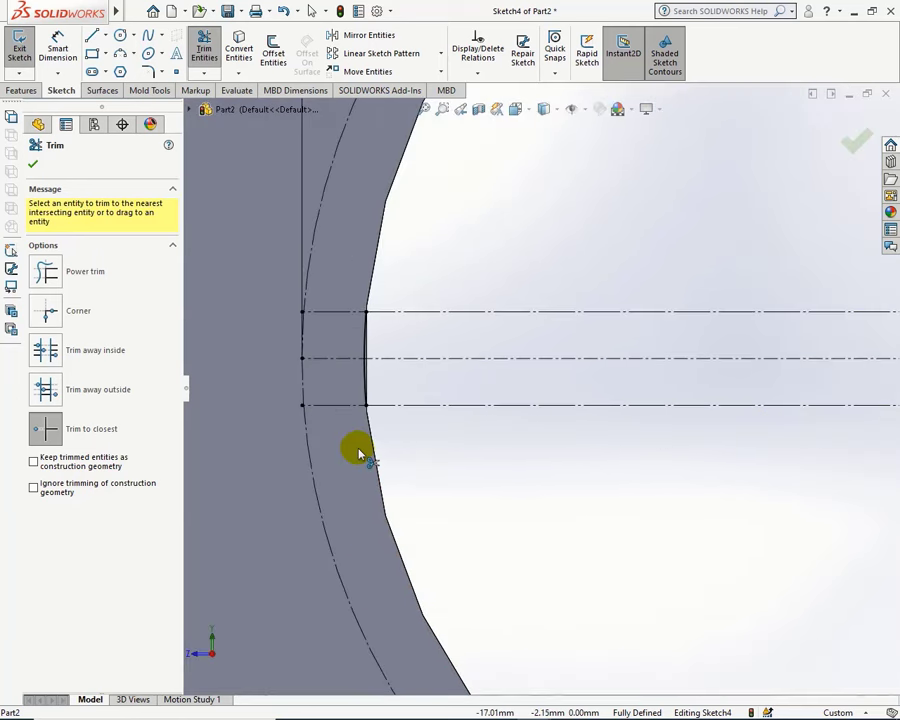
click(32, 166)
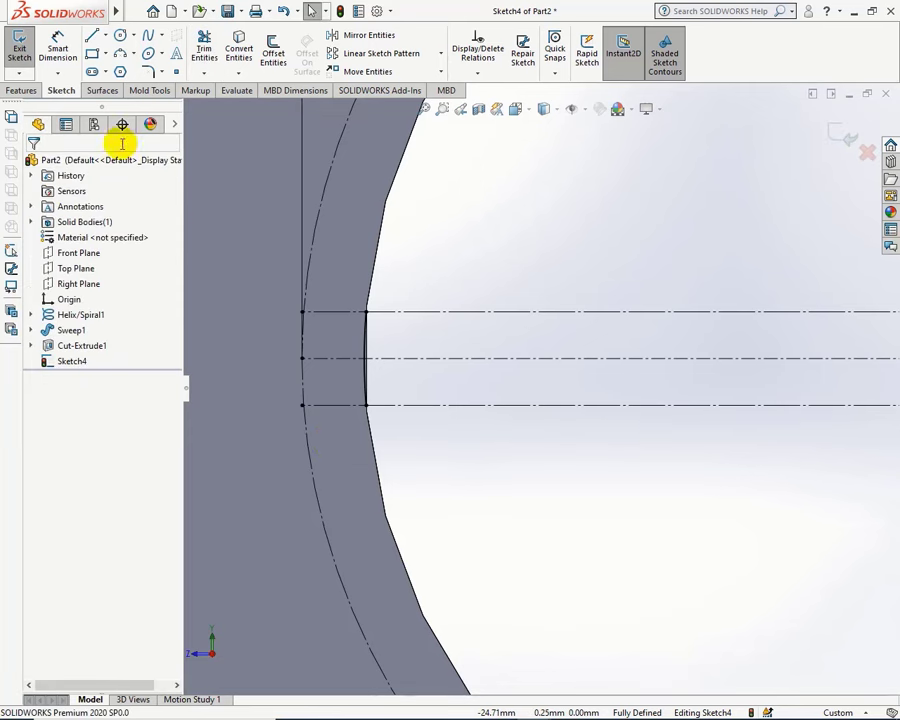
Step: Draw a small centre-point arc centred on the middle centerline, ending at the left edge
click(135, 60)
click(132, 71)
scroll(267, 370, down, 3)
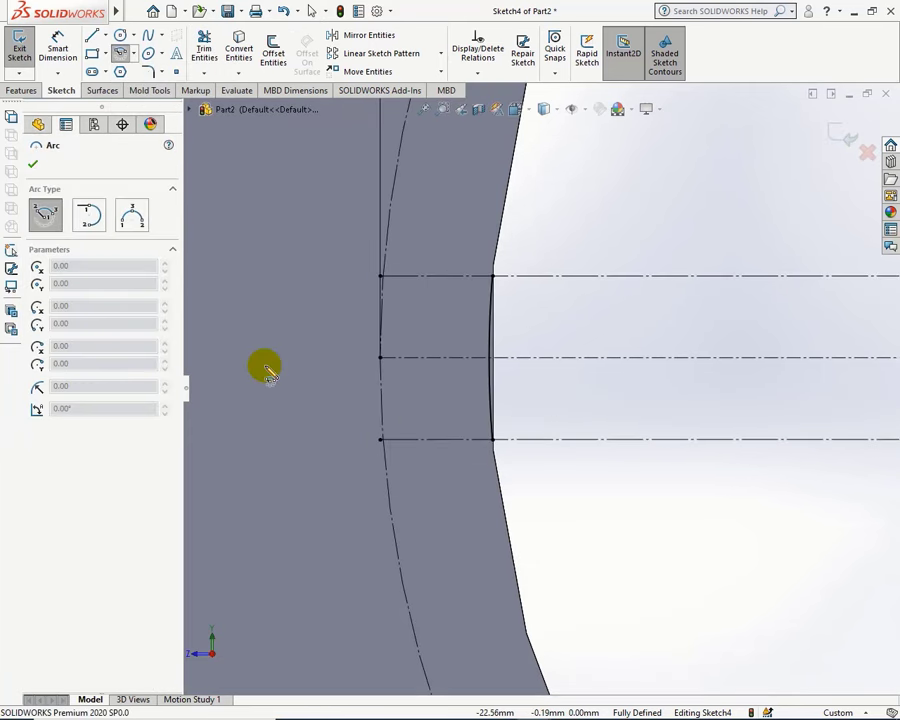
click(452, 357)
scroll(452, 357, down, 2)
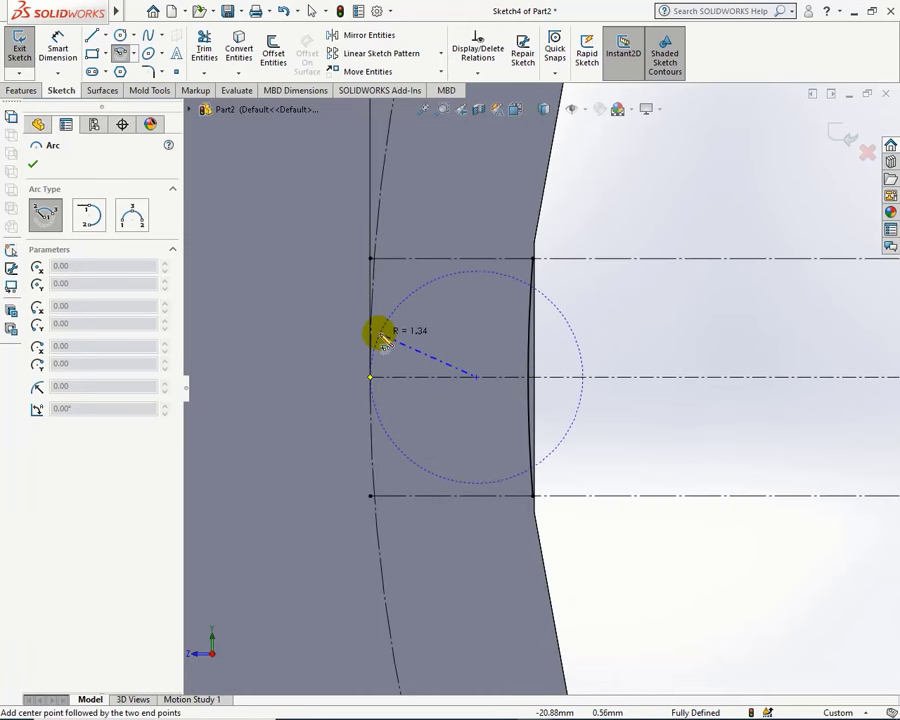
click(384, 430)
right_click(386, 430)
click(410, 434)
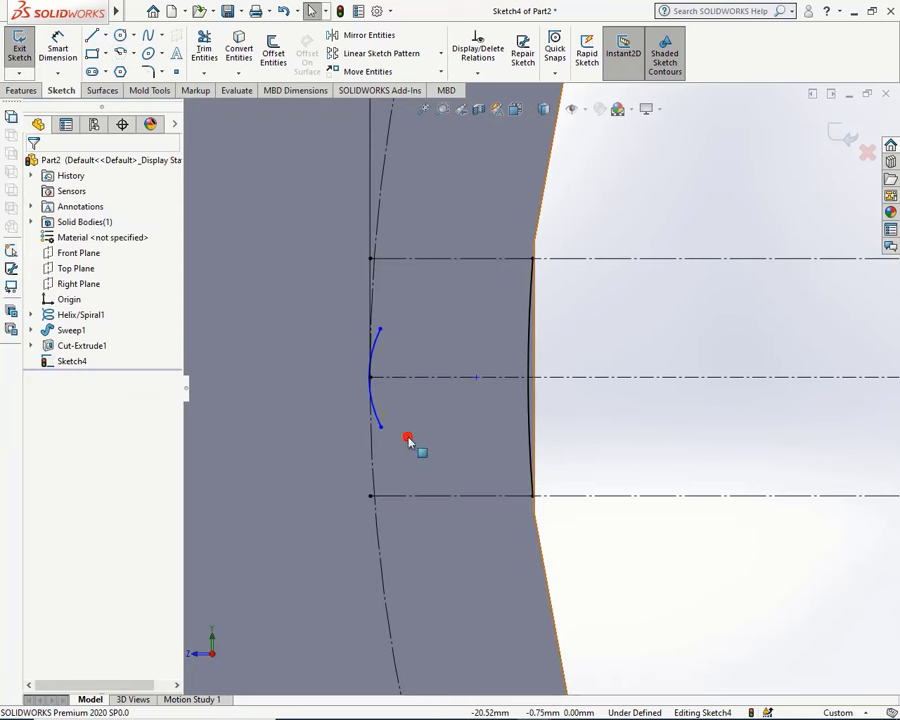
Step: Draw a three-point arc from the small arc's end down to the lower offset line
click(134, 53)
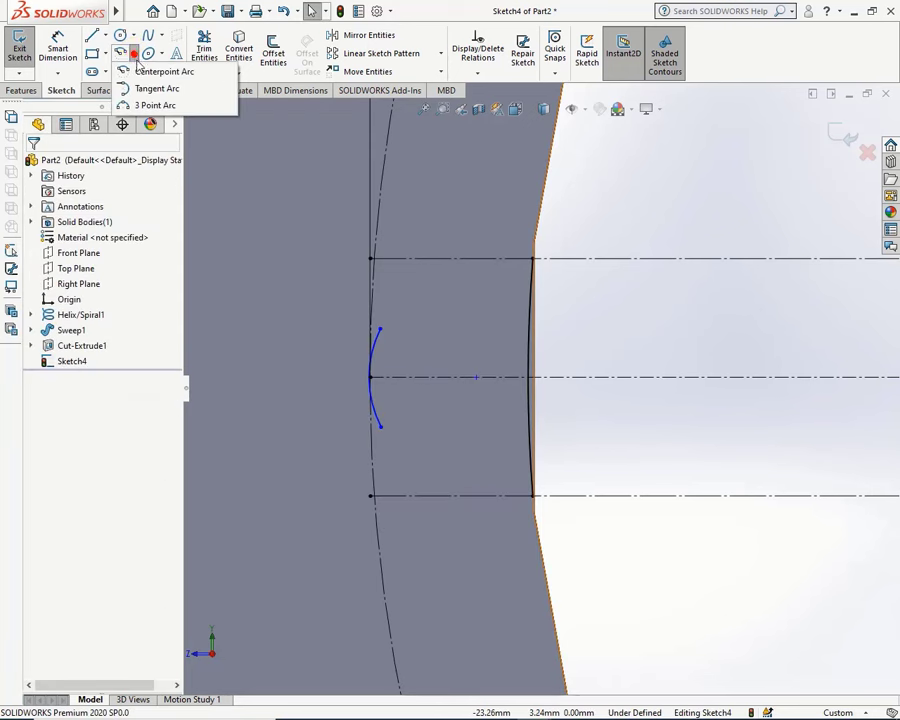
click(140, 102)
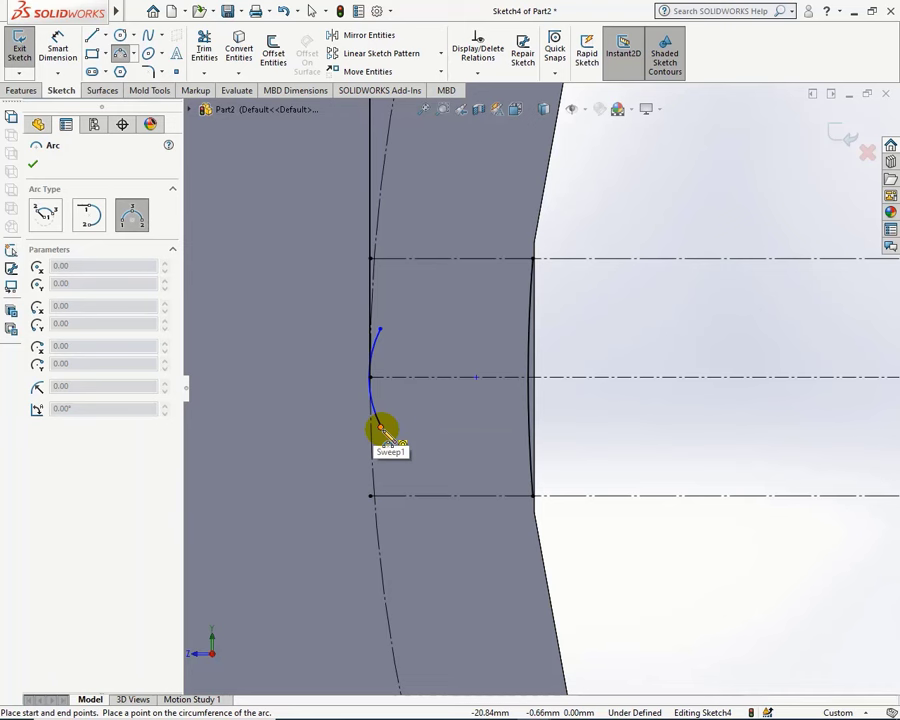
click(380, 428)
click(533, 495)
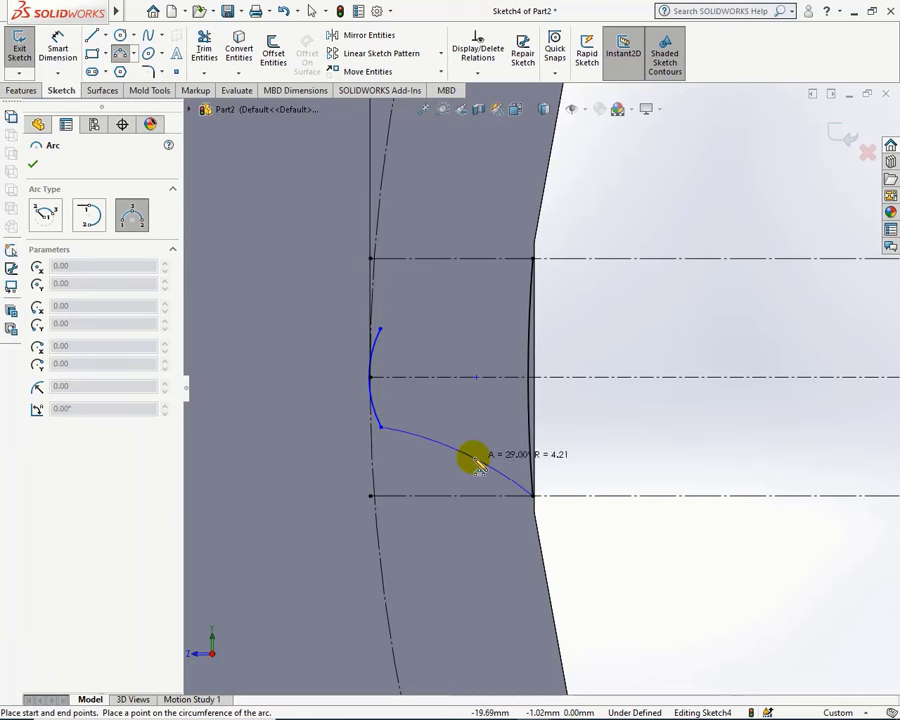
click(477, 462)
right_click(482, 463)
click(488, 465)
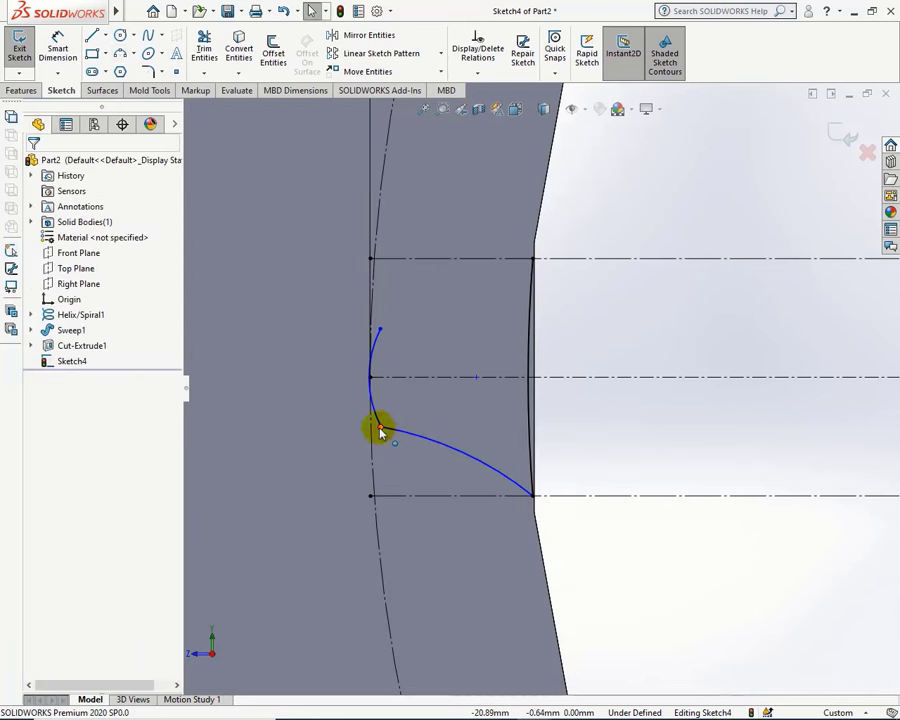
Step: Undo a drag of the shared endpoint and make the two arcs tangent
drag(380, 430, 399, 435)
click(614, 448)
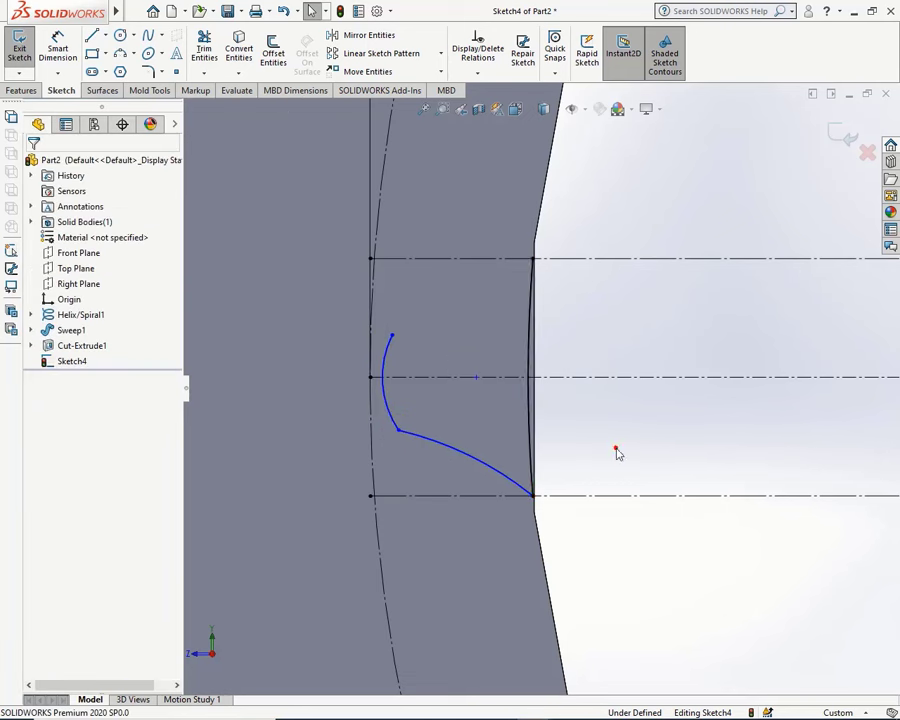
click(284, 11)
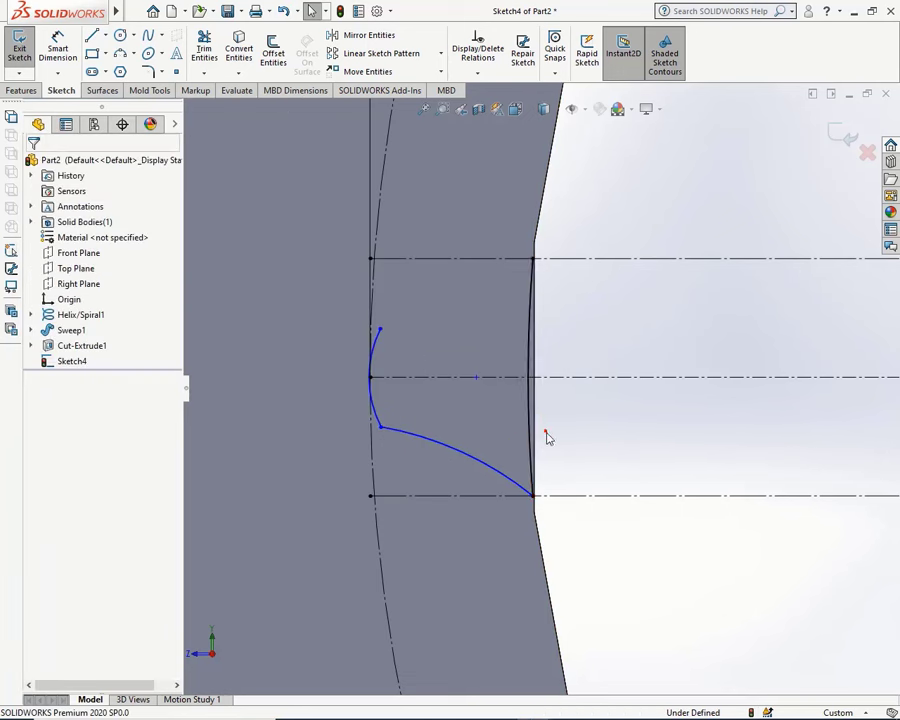
click(380, 418)
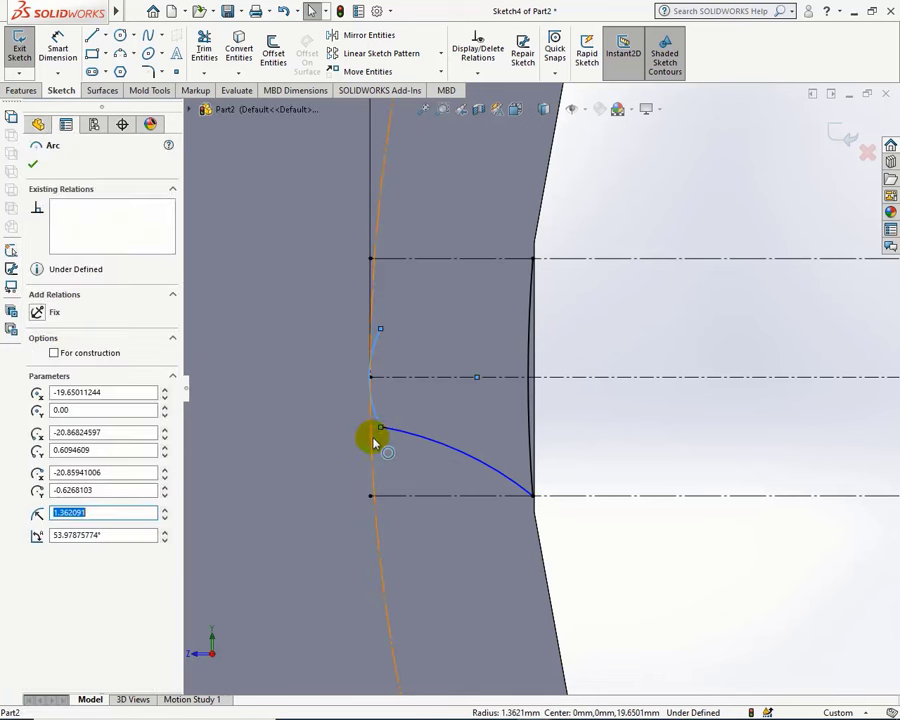
ctrl+click(369, 434)
click(435, 377)
click(636, 444)
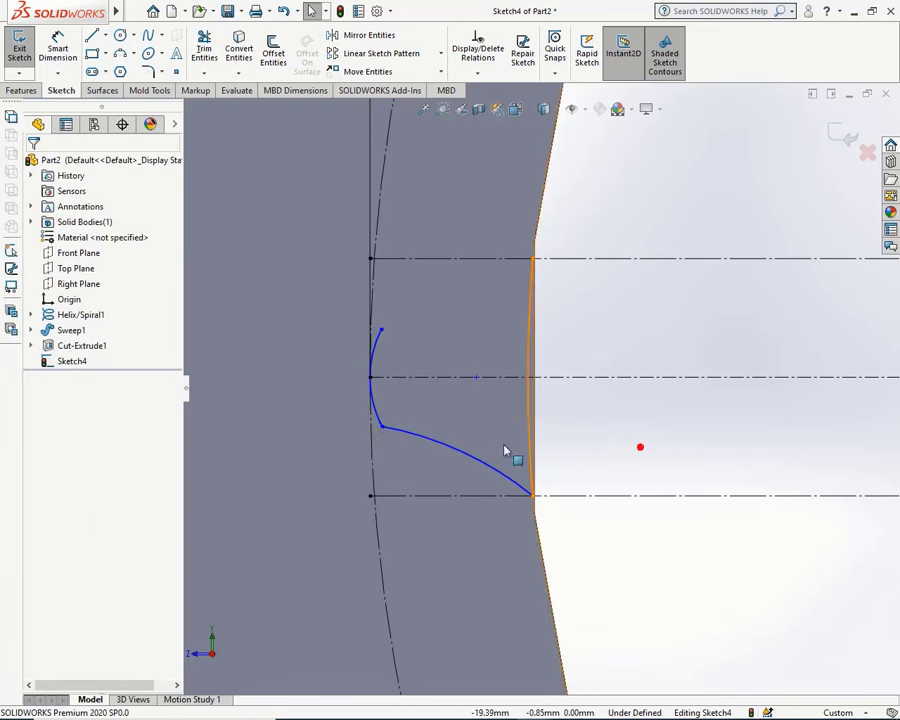
Step: Reshape the junction, re-apply tangency, and align the small arc's endpoint vertically with it
click(380, 428)
drag(391, 432, 417, 432)
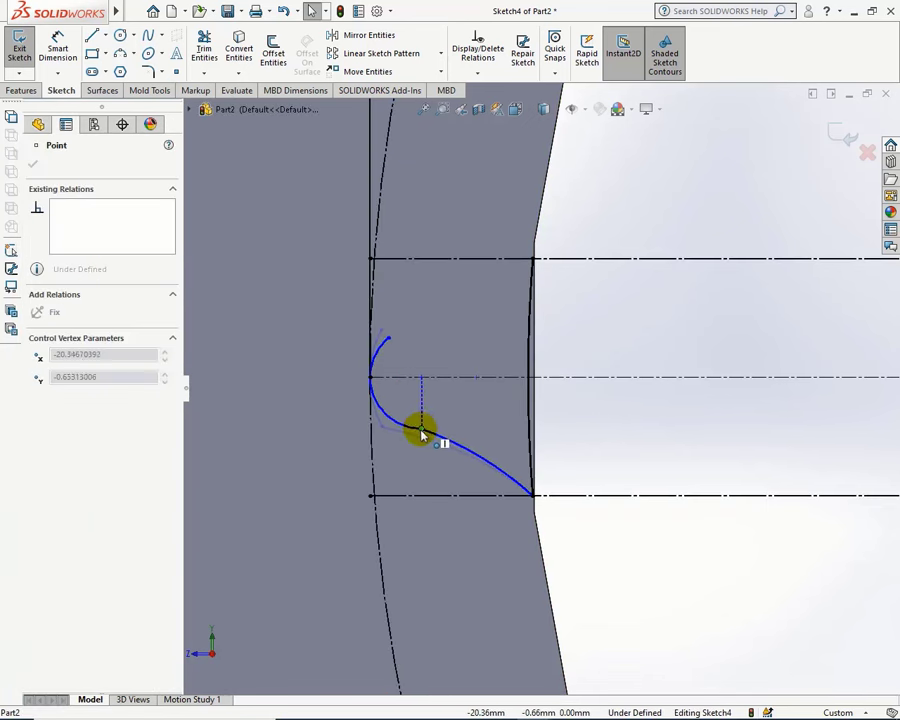
click(611, 458)
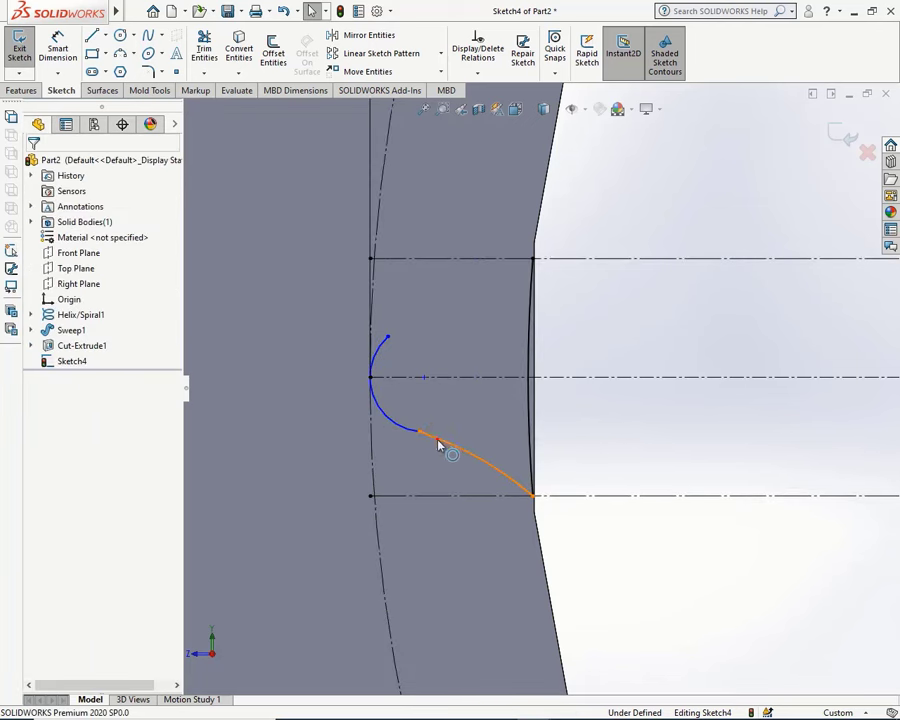
click(406, 434)
ctrl+click(410, 434)
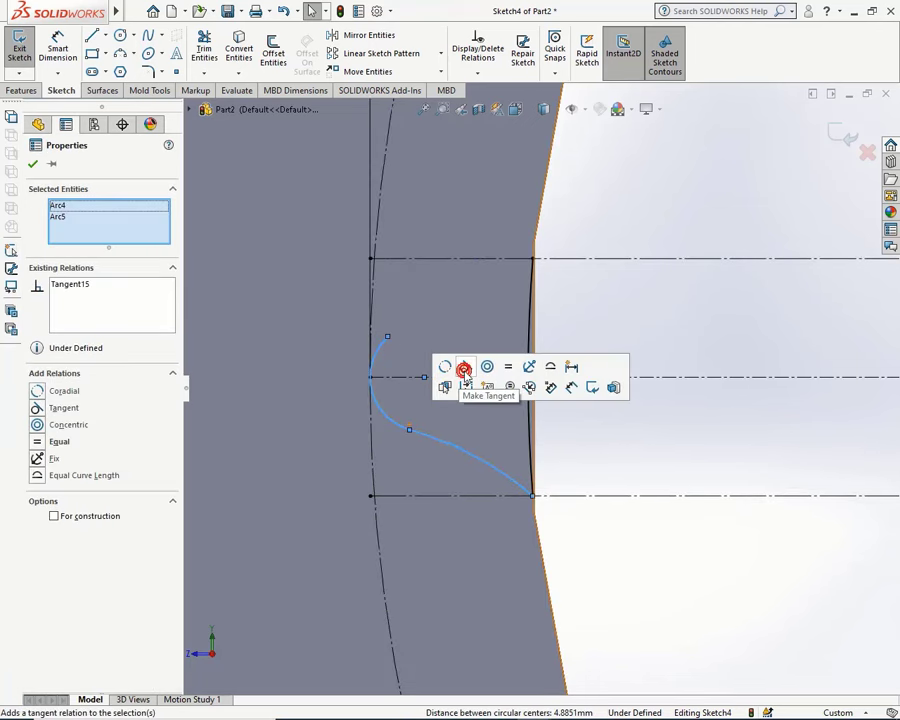
click(465, 370)
click(411, 429)
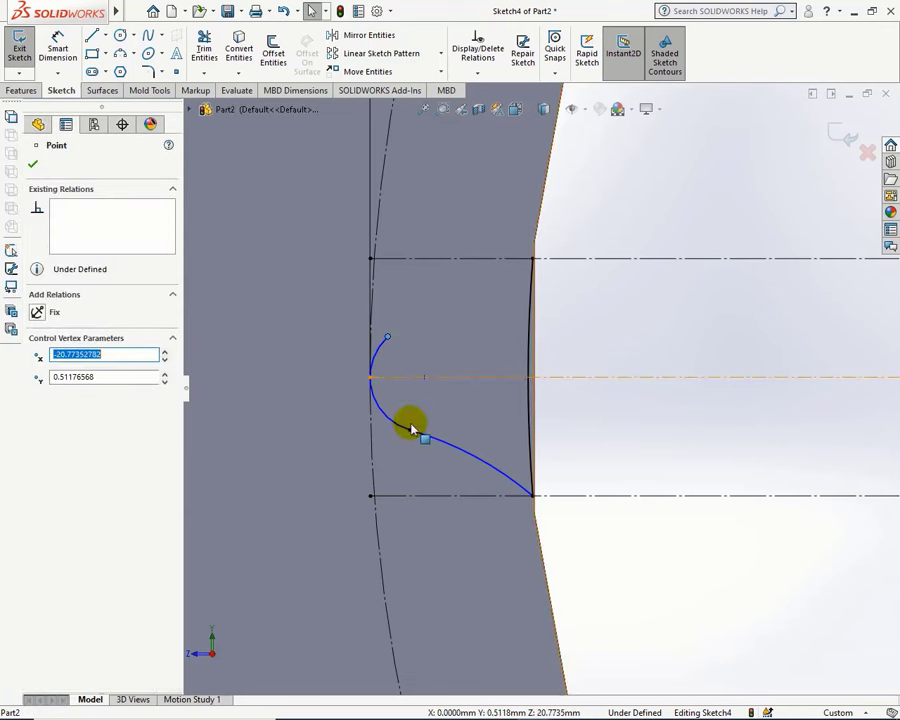
ctrl+click(411, 429)
click(481, 383)
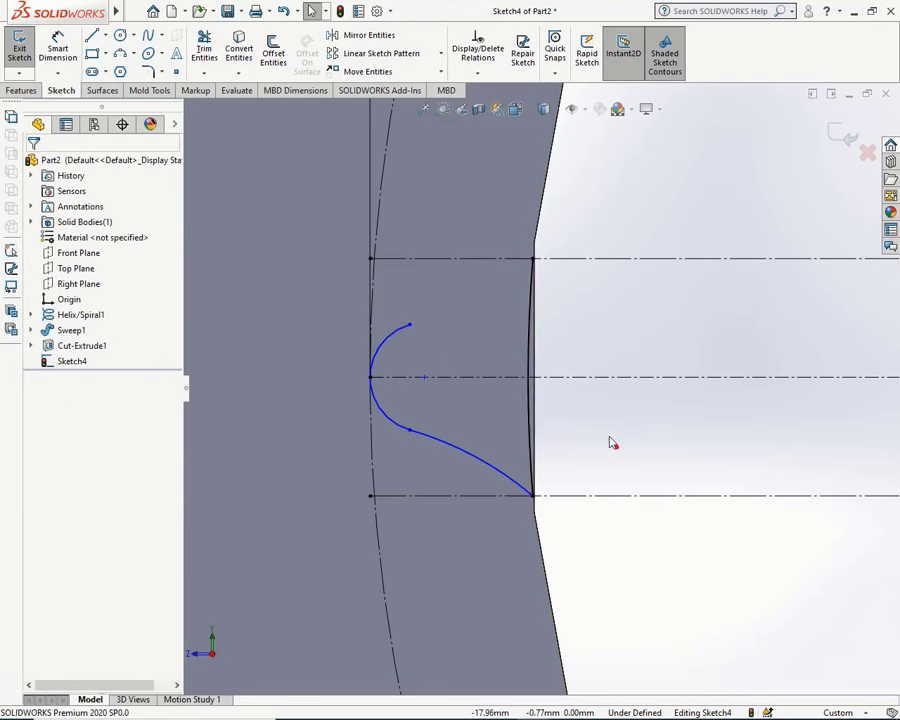
click(57, 45)
Step: Set the small arc's radius to 0.75 mm and the lower arc's radius to 6 mm
click(380, 350)
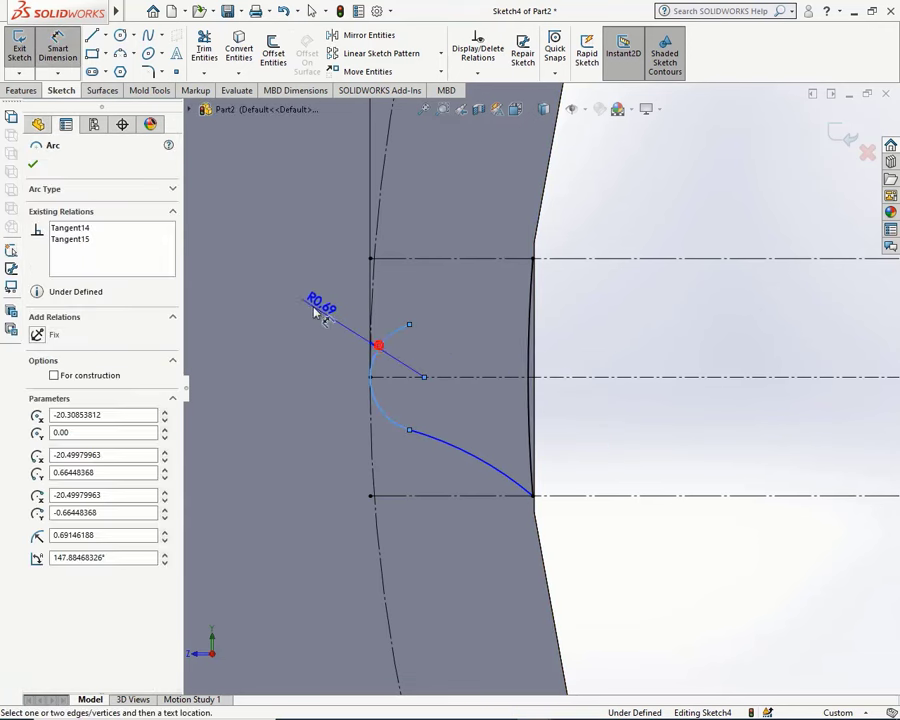
click(303, 303)
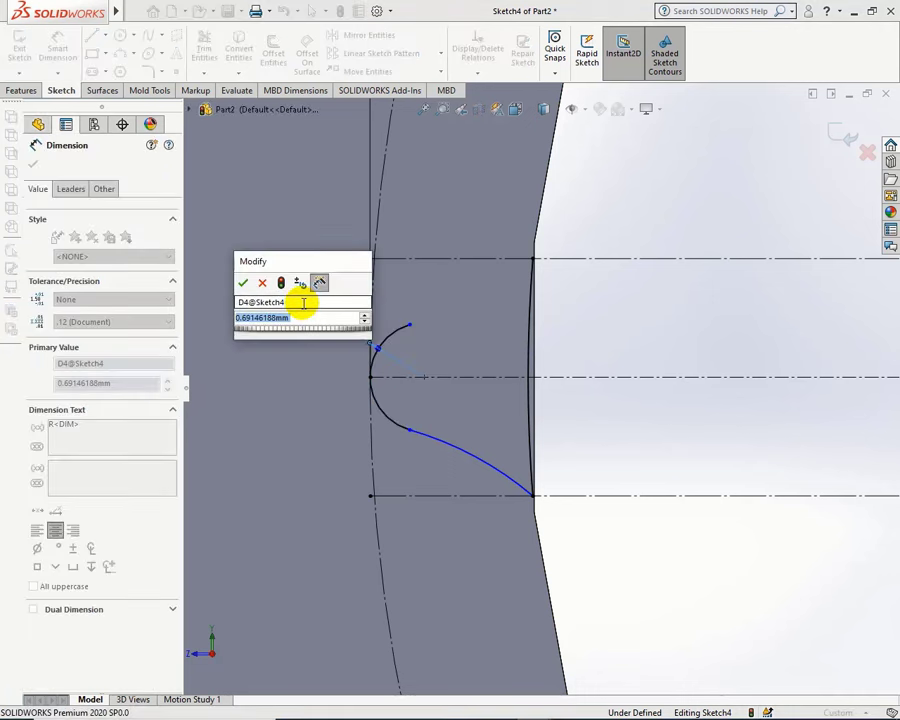
text(0.75)
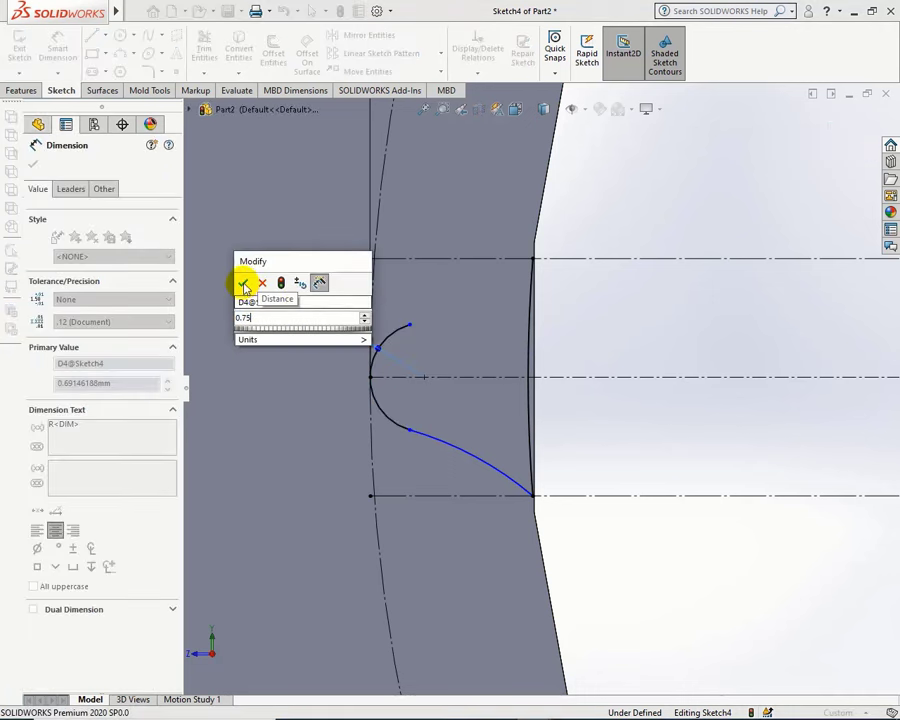
click(244, 287)
click(460, 462)
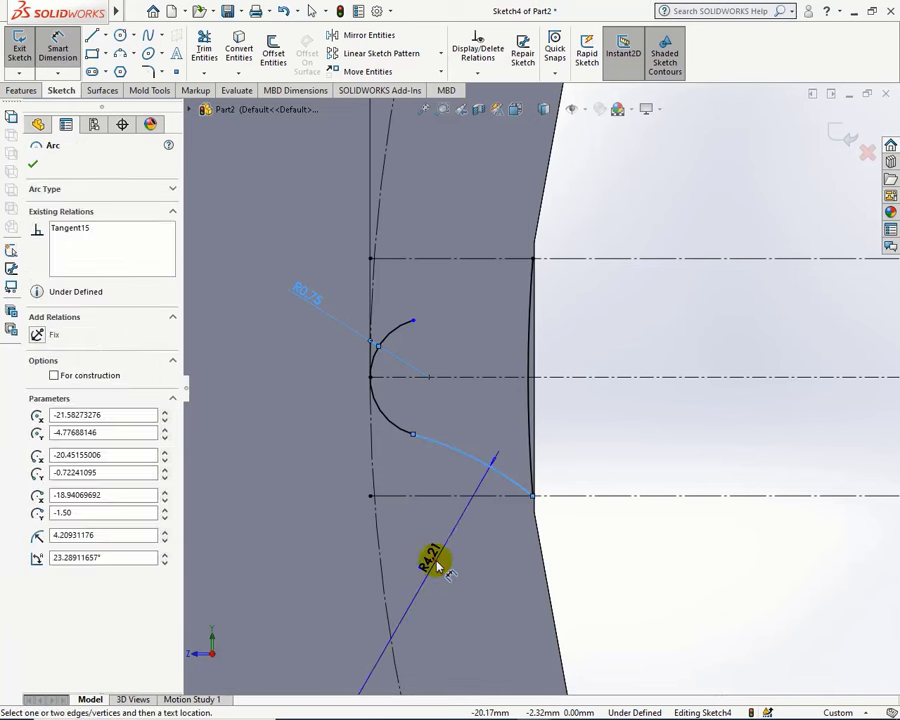
click(437, 567)
text(6)
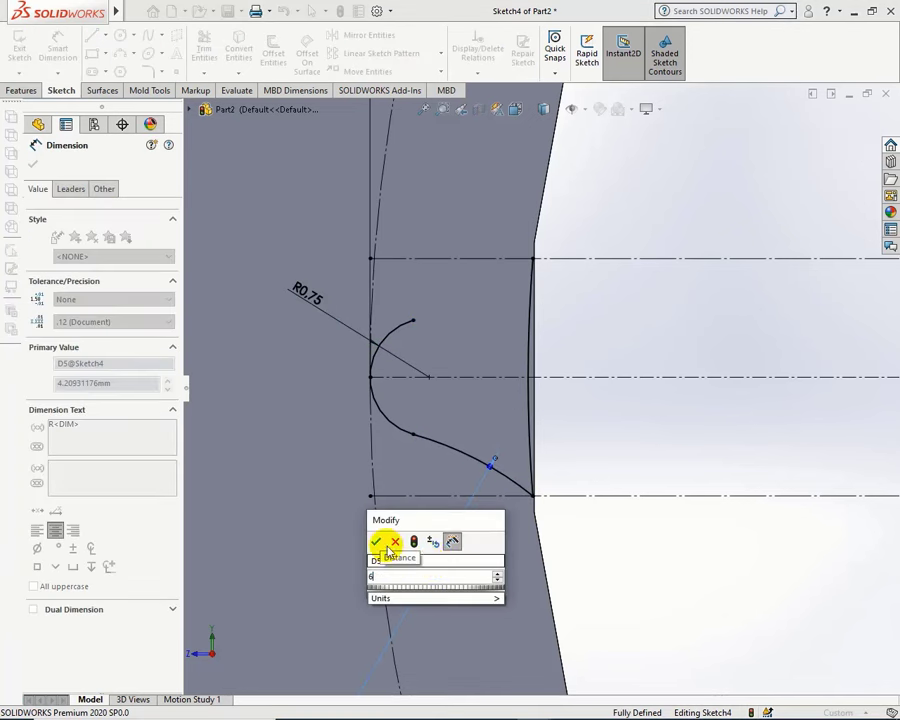
click(376, 542)
click(33, 163)
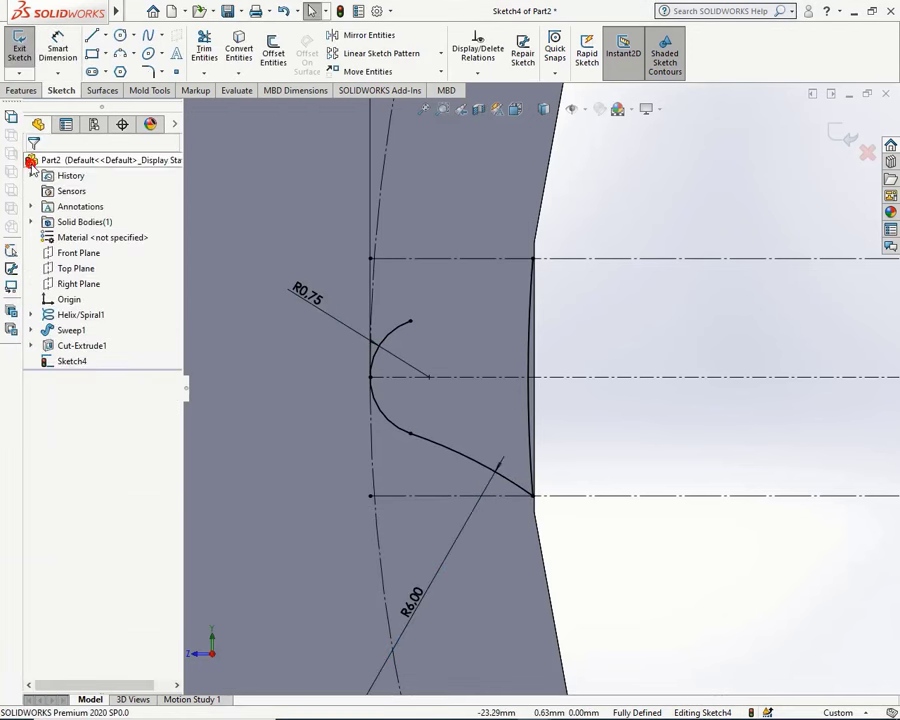
Step: Draw a three-point arc from the small arc's end to the upper offset line's corner
click(120, 53)
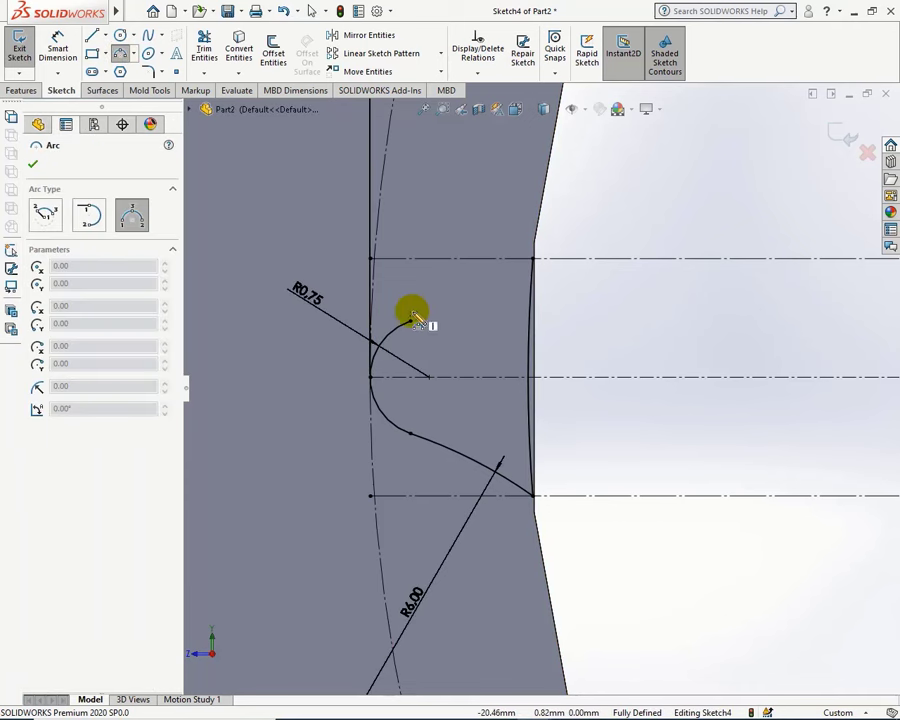
click(409, 321)
click(533, 259)
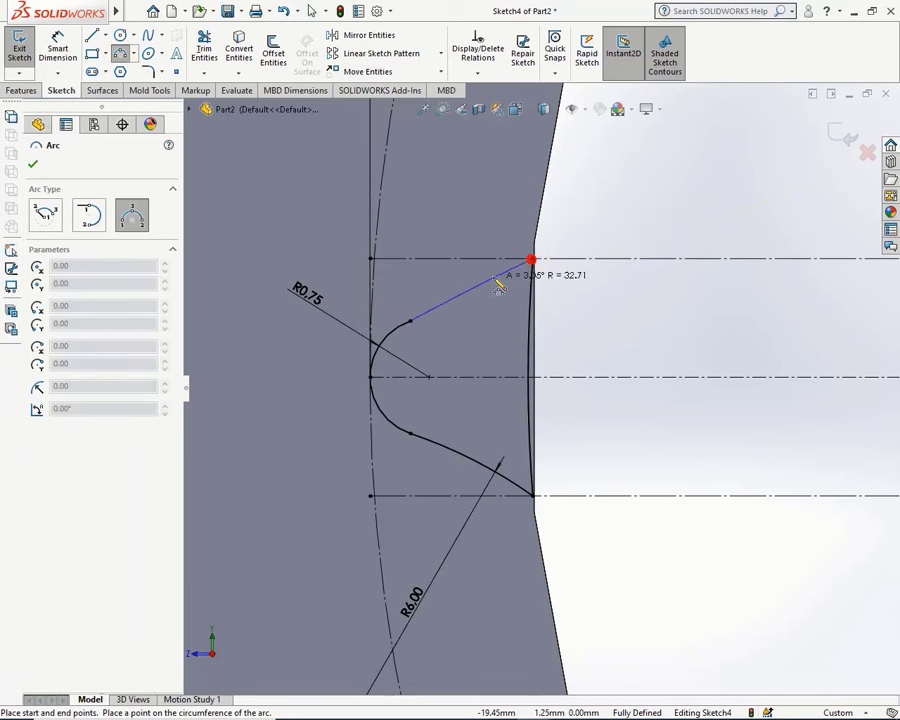
click(484, 290)
right_click(494, 297)
click(523, 299)
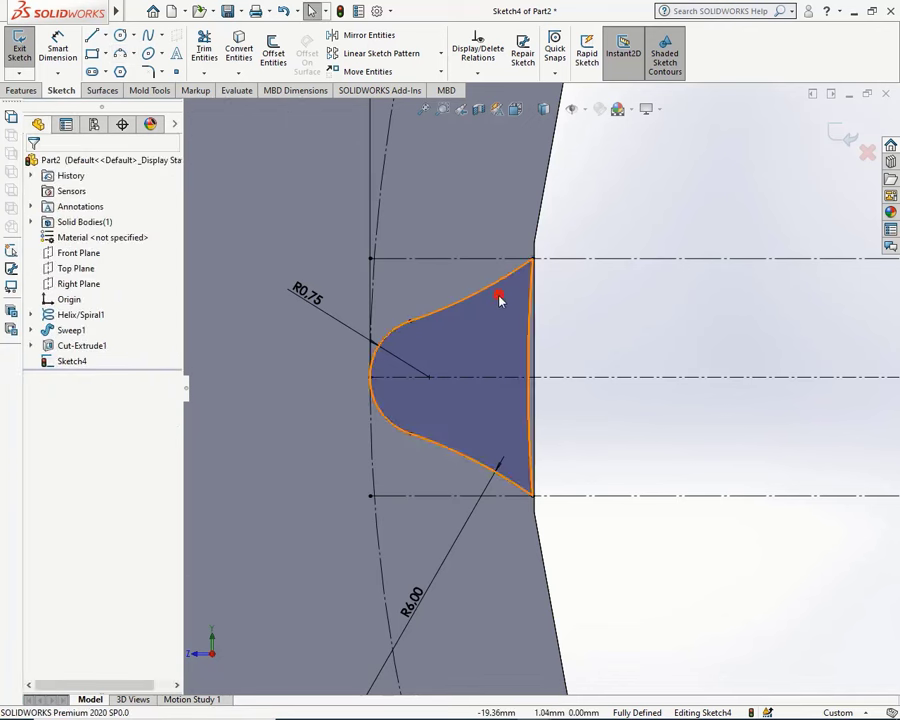
click(504, 289)
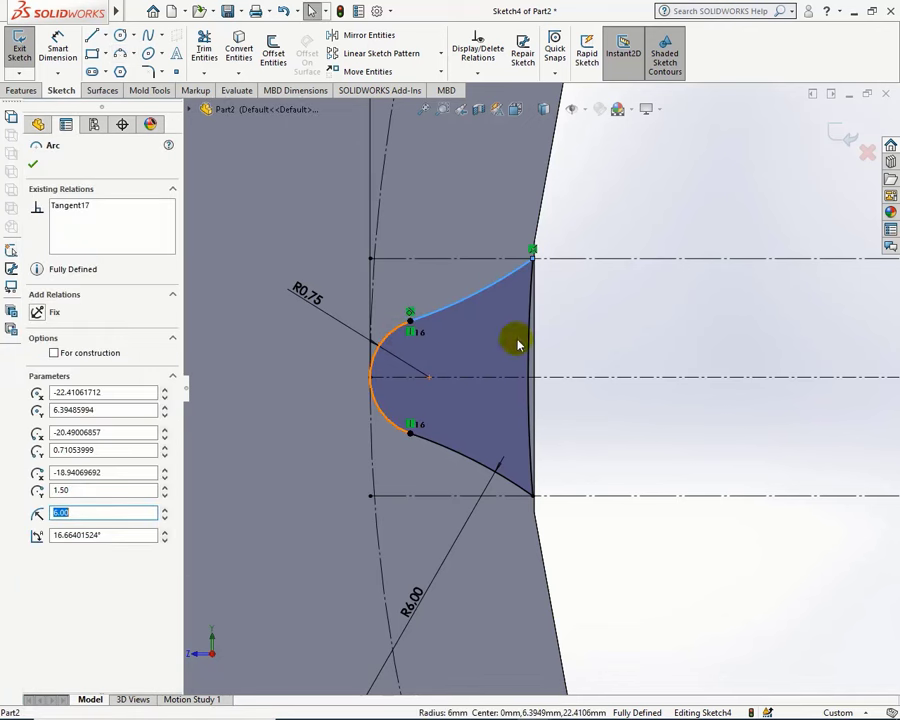
click(588, 343)
scroll(588, 343, down, 2)
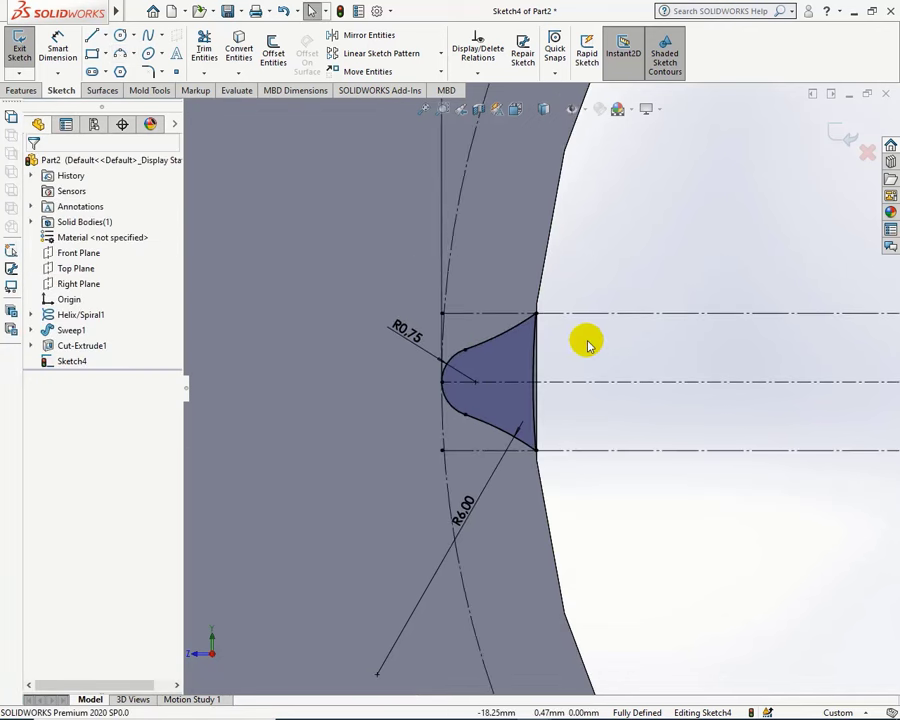
scroll(588, 343, down, 3)
scroll(587, 344, down, 3)
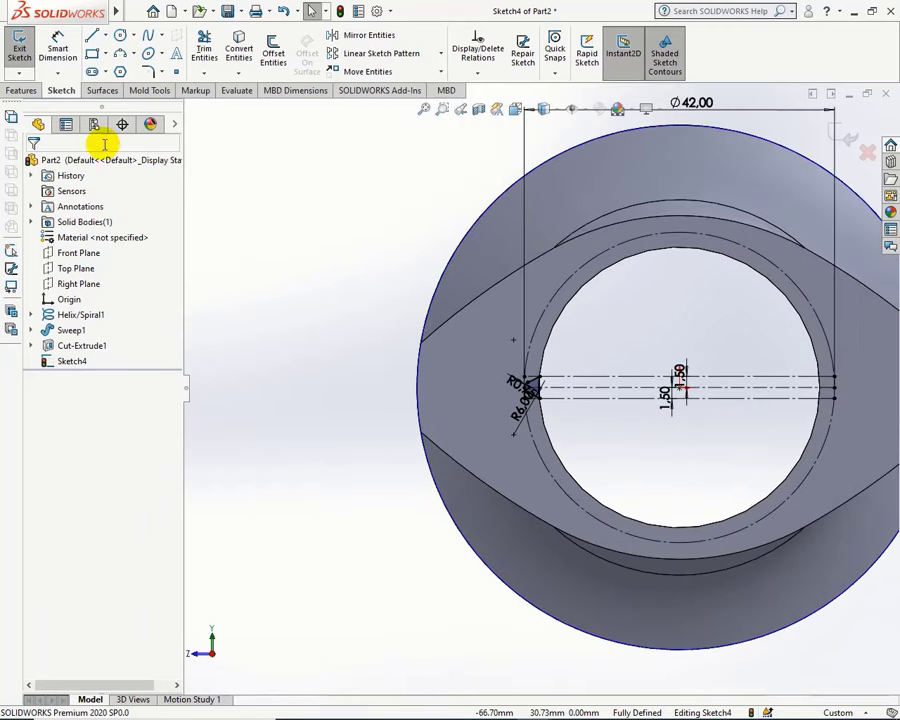
Step: Extrude-cut Sketch4 Through All to create the Cut-Extrude2 groove along the bore
click(21, 91)
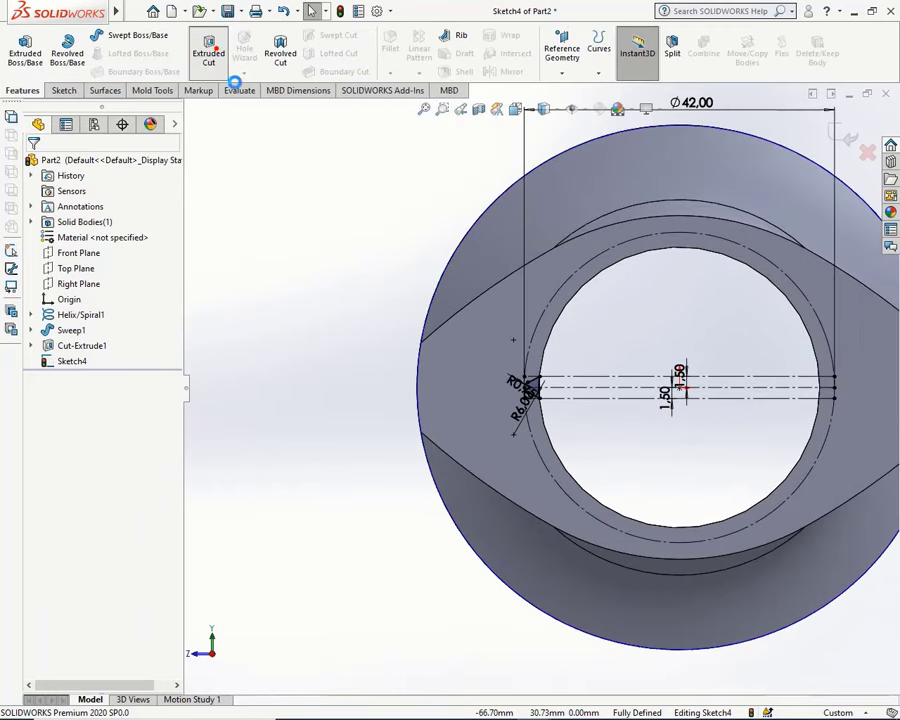
click(209, 50)
click(92, 248)
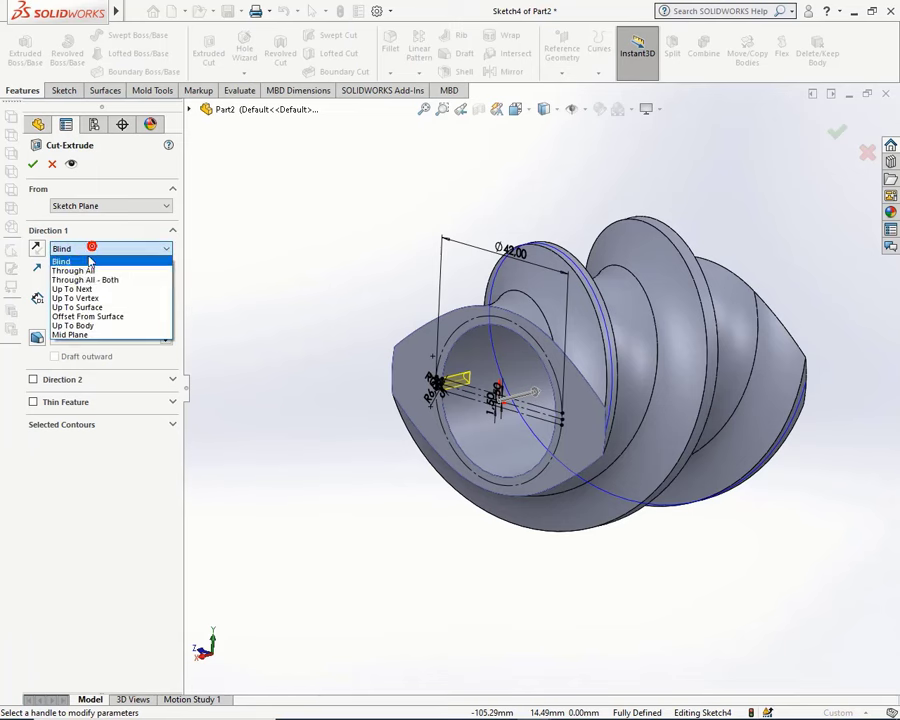
click(90, 272)
mouse_move(336, 266)
middle_down()
mouse_move(292, 356)
mouse_move(381, 293)
middle_up()
click(829, 144)
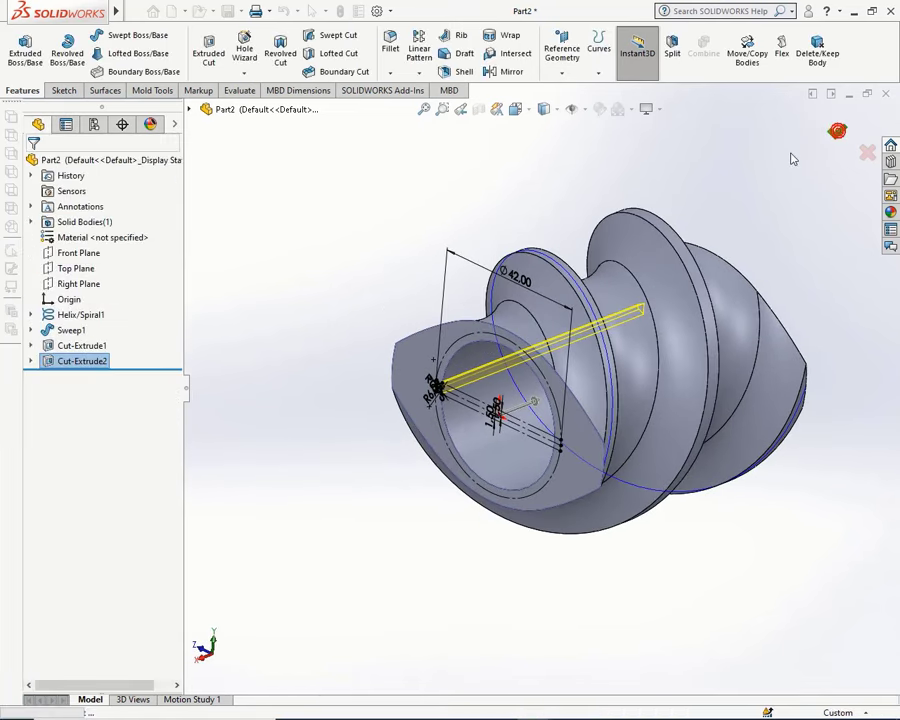
mouse_move(760, 183)
middle_down()
mouse_move(679, 209)
mouse_move(330, 163)
middle_up()
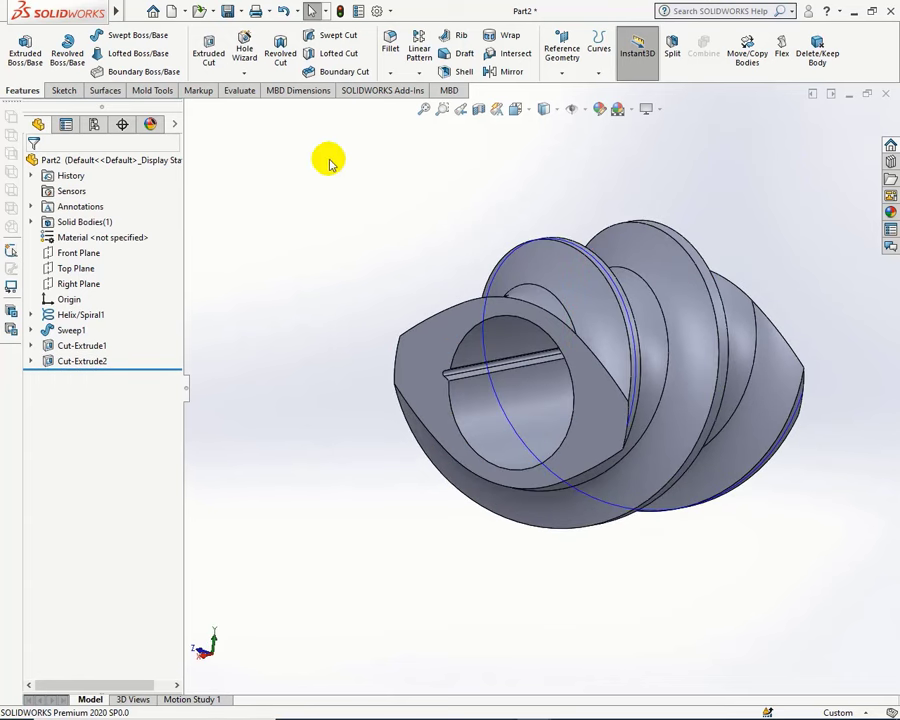
Step: Circular-pattern Cut-Extrude2 around the bore face with 26 instances over 360°
click(419, 73)
click(440, 102)
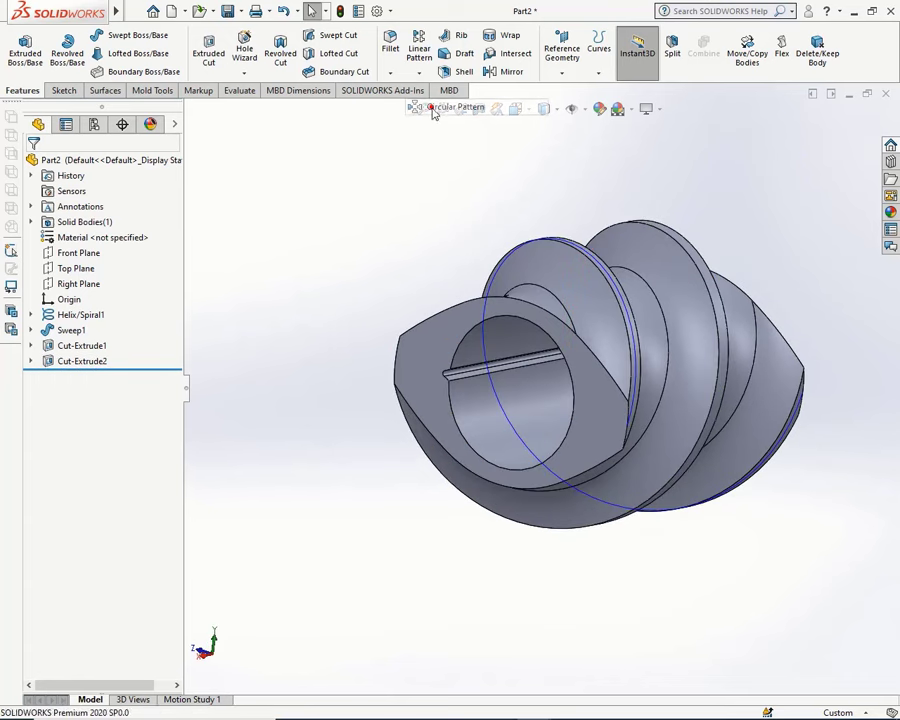
scroll(474, 394, down, 2)
scroll(468, 360, down, 3)
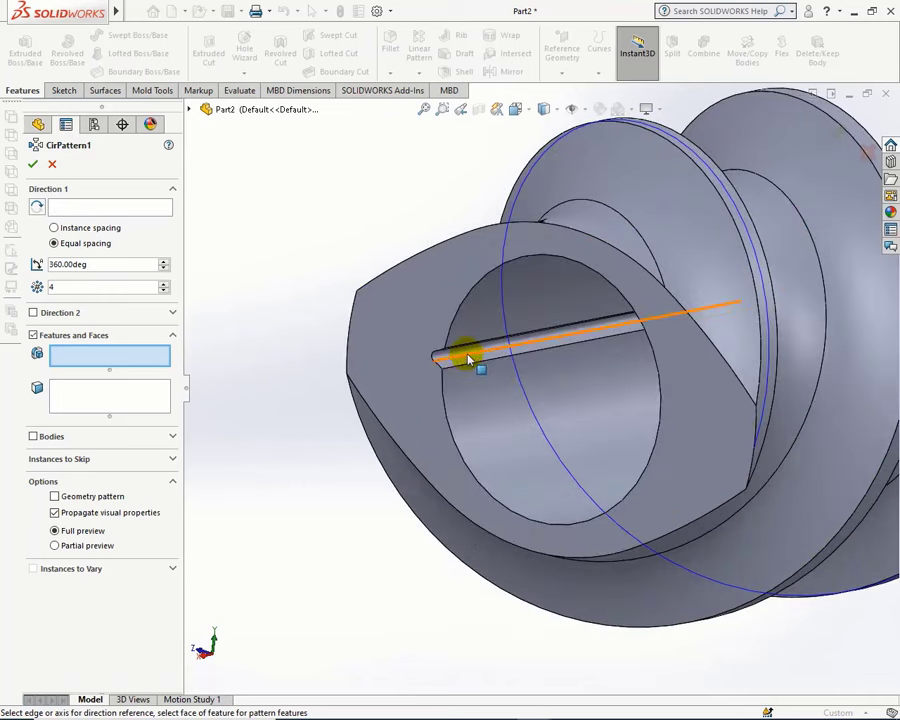
click(466, 368)
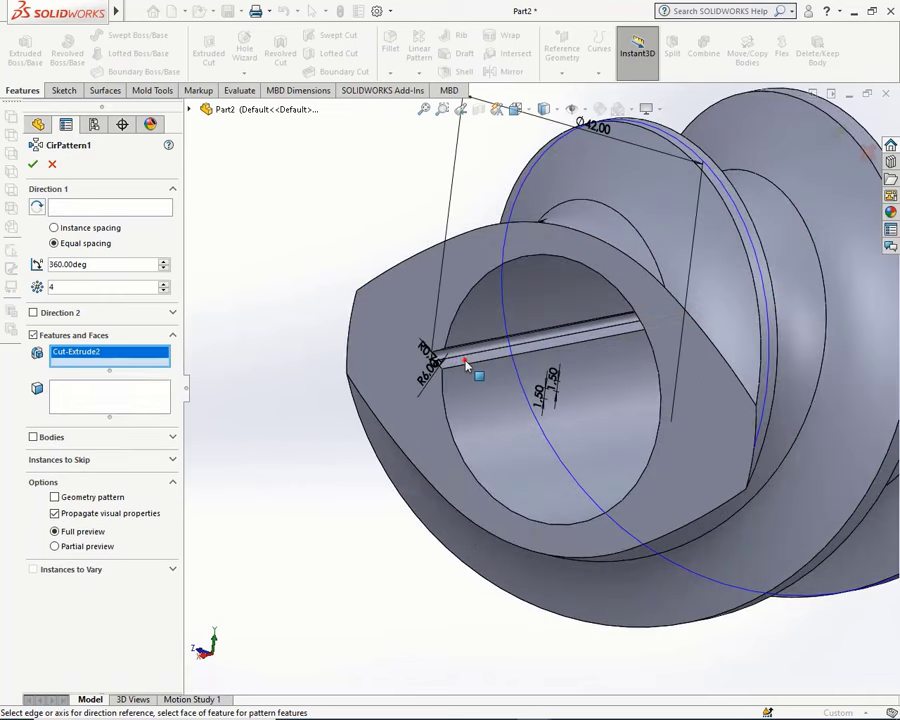
click(109, 208)
click(494, 451)
text(26)
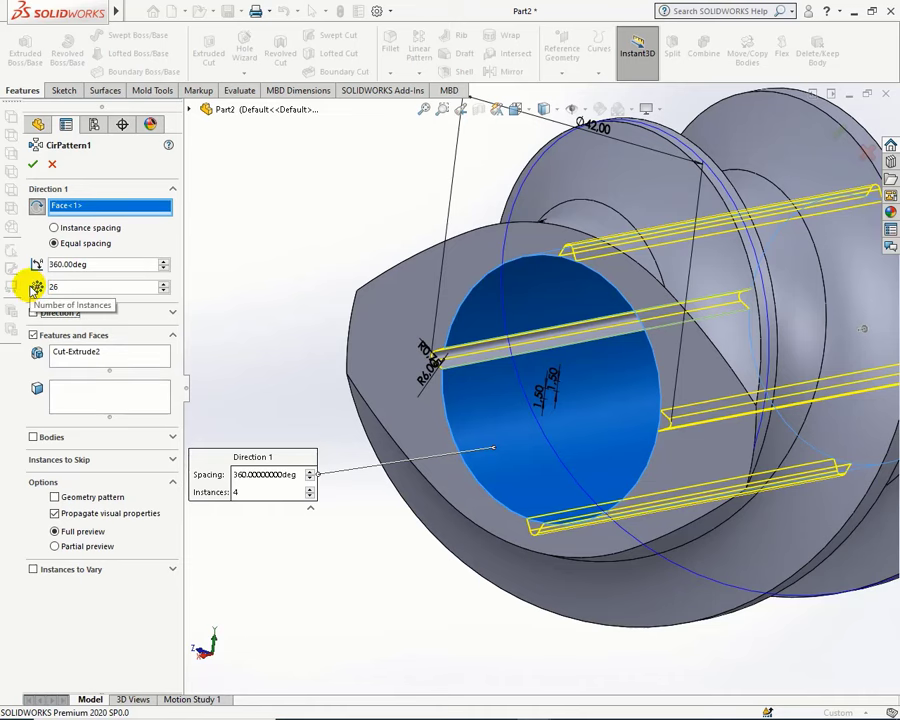
scroll(310, 356, up, 2)
scroll(370, 320, up, 3)
middle_drag(370, 320, 266, 383)
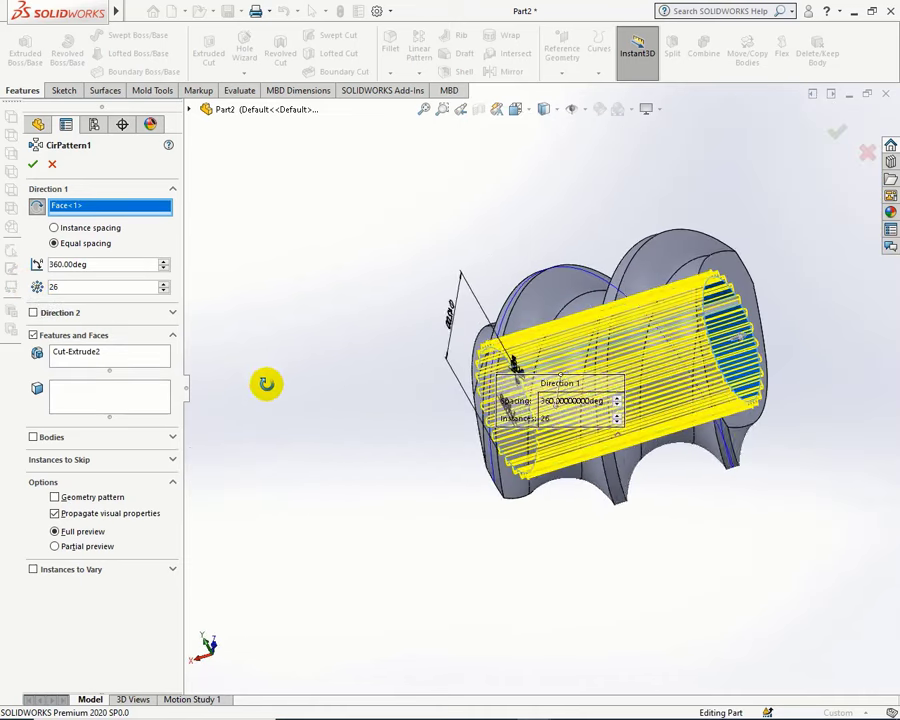
click(28, 164)
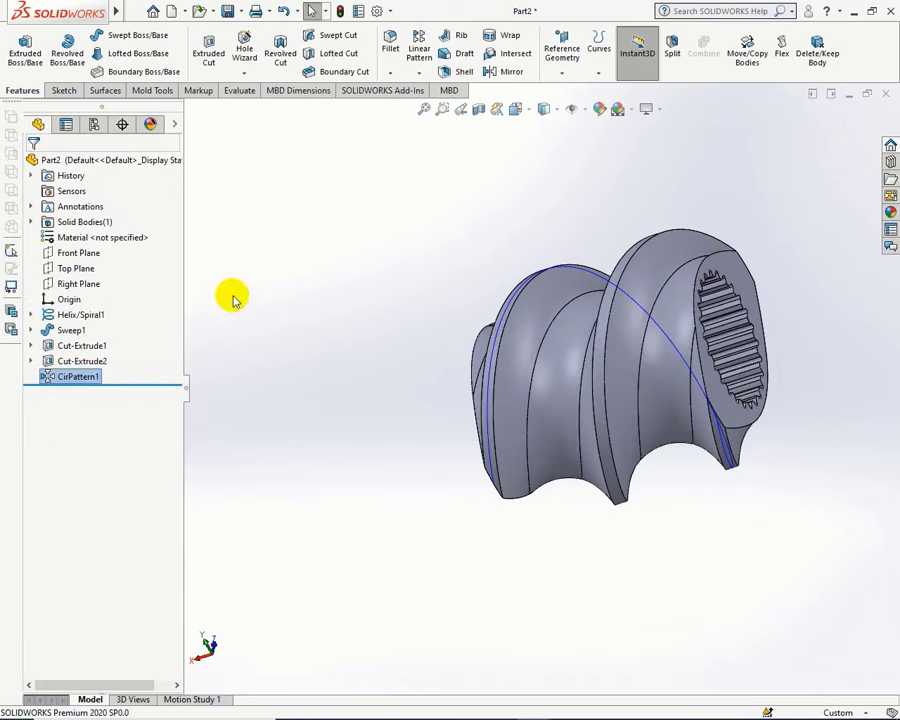
Step: Hide Helix/Spiral1 and orbit to inspect the 26-groove splined bore
mouse_move(382, 442)
middle_down()
mouse_move(444, 368)
mouse_move(521, 360)
mouse_move(480, 352)
mouse_move(410, 380)
mouse_move(448, 432)
middle_up()
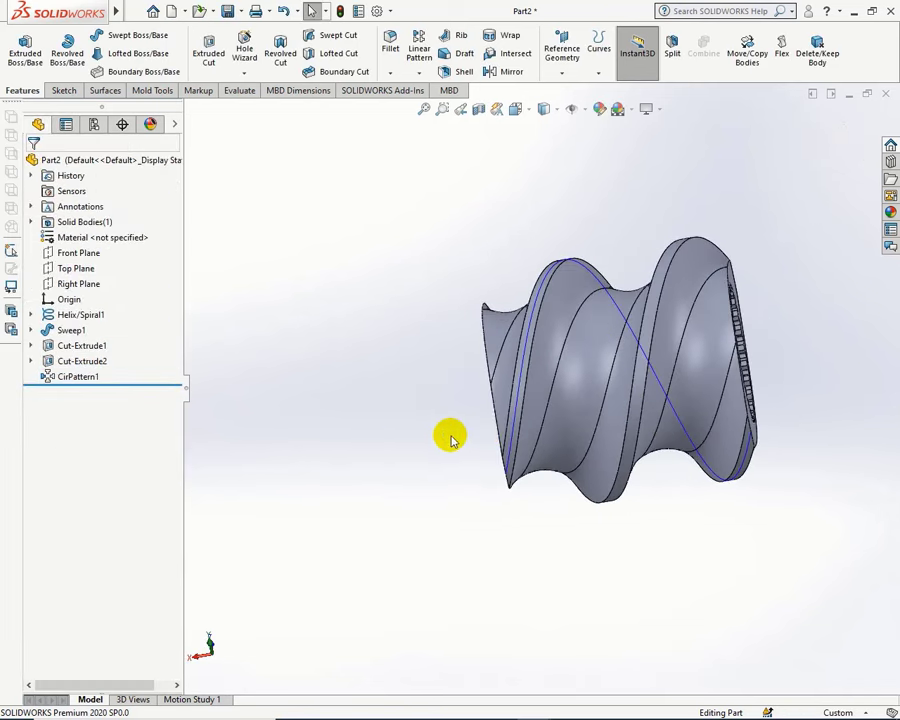
click(615, 301)
click(683, 262)
mouse_move(780, 317)
middle_down()
mouse_move(824, 350)
mouse_move(802, 372)
mouse_move(836, 376)
mouse_move(803, 390)
middle_up()
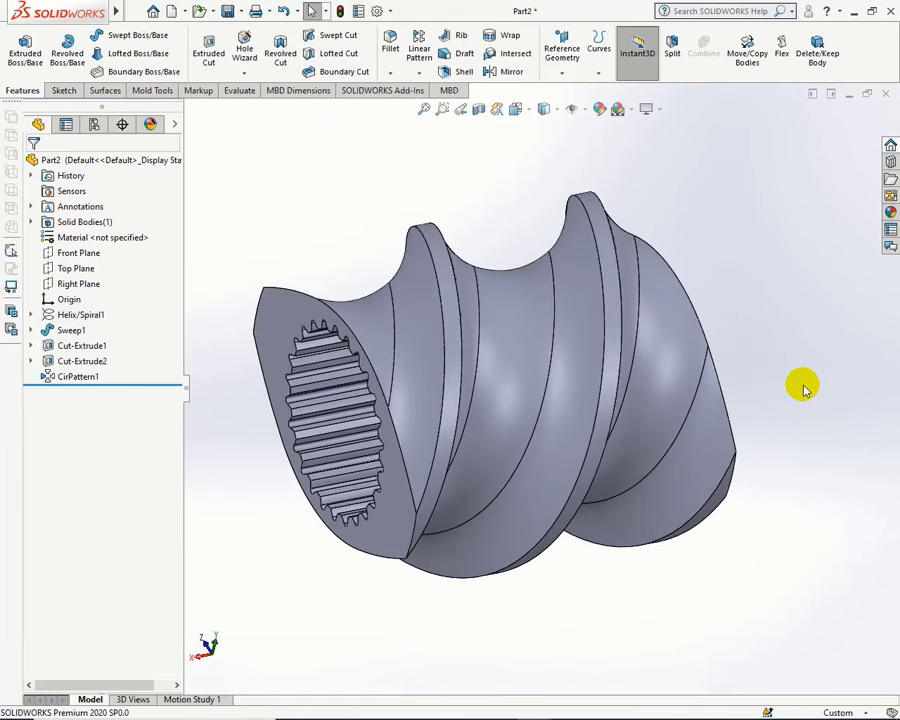